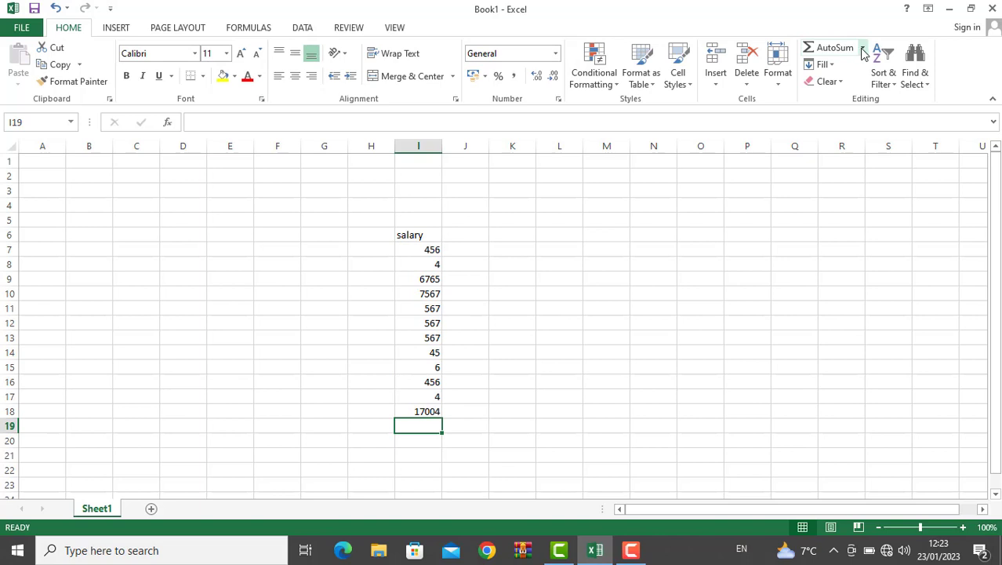
# Calculate the average of I7:I18 in cell I19 and the count of numbers in I7:I19 in cell I20.
pyautogui.click(863, 48)
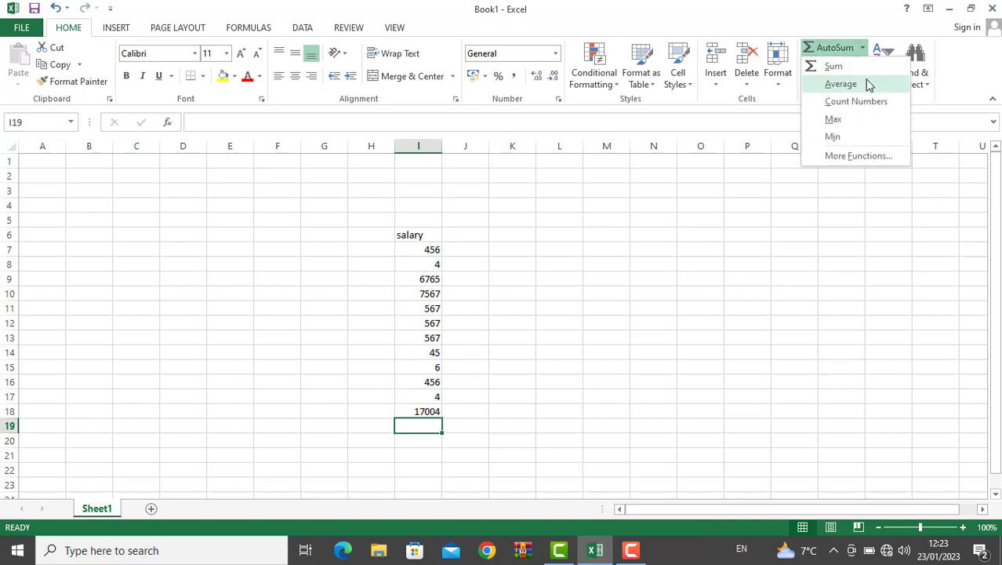
pyautogui.click(841, 84)
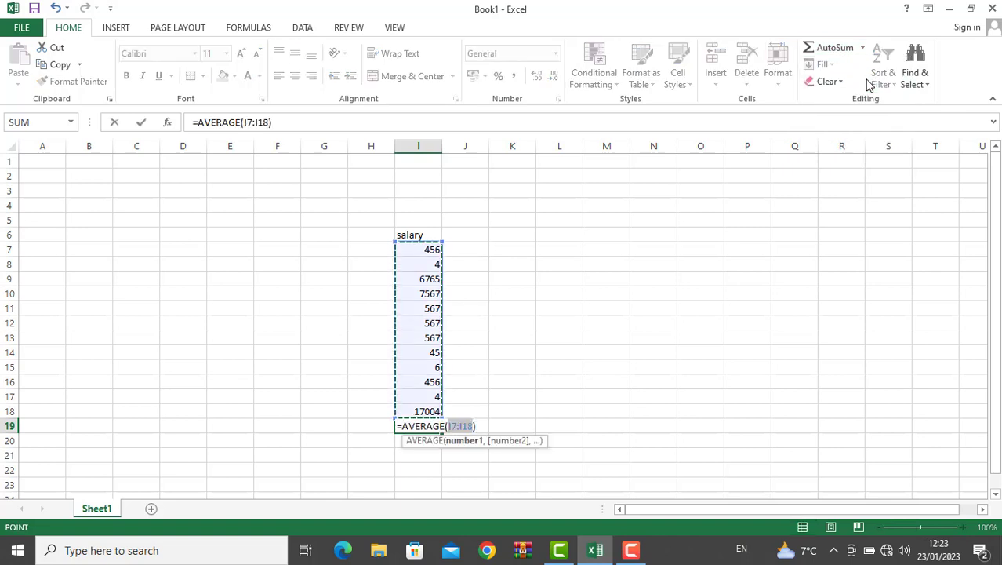
pyautogui.hotkey('ctrl', 'Return')
pyautogui.press('Return')
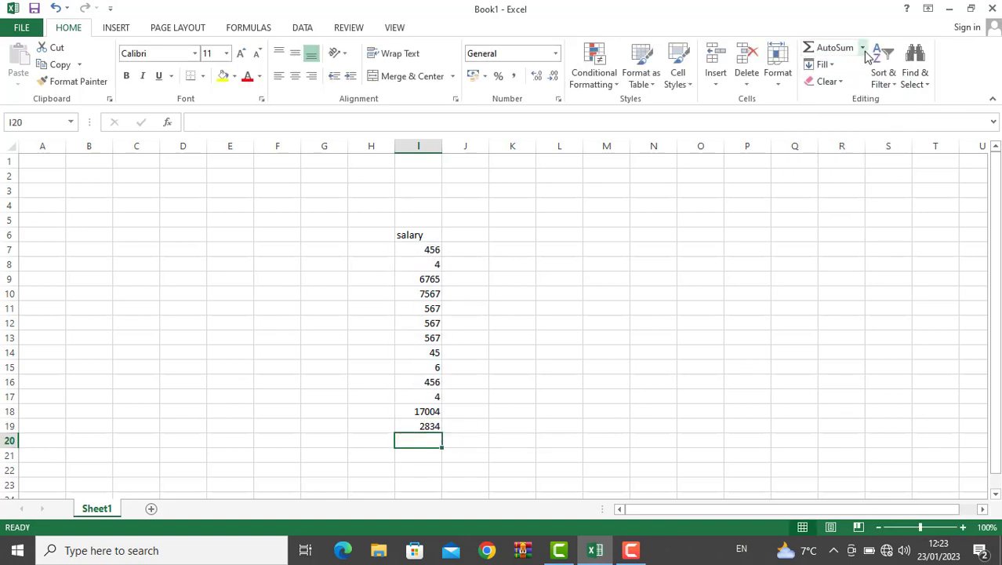
pyautogui.click(863, 48)
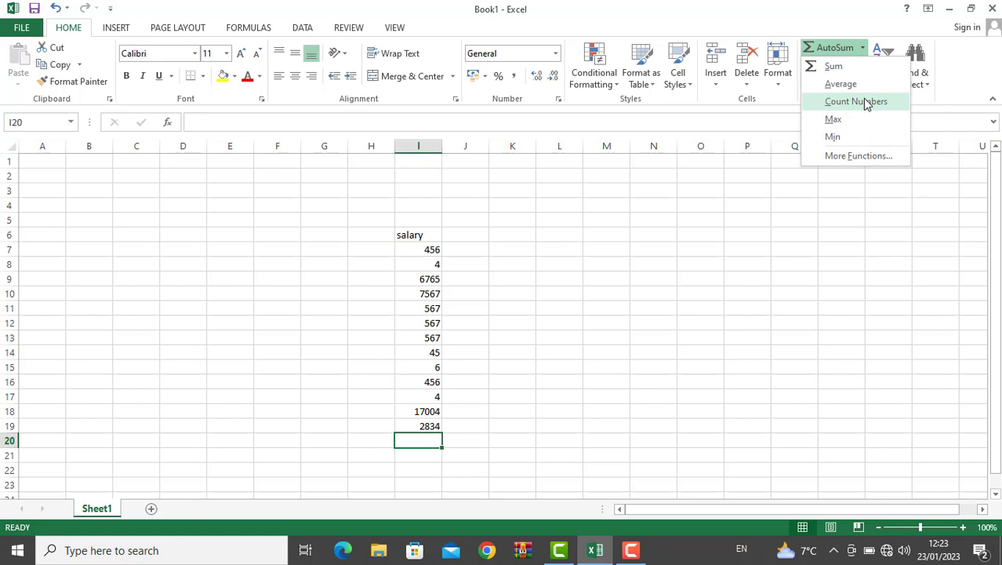
pyautogui.click(867, 102)
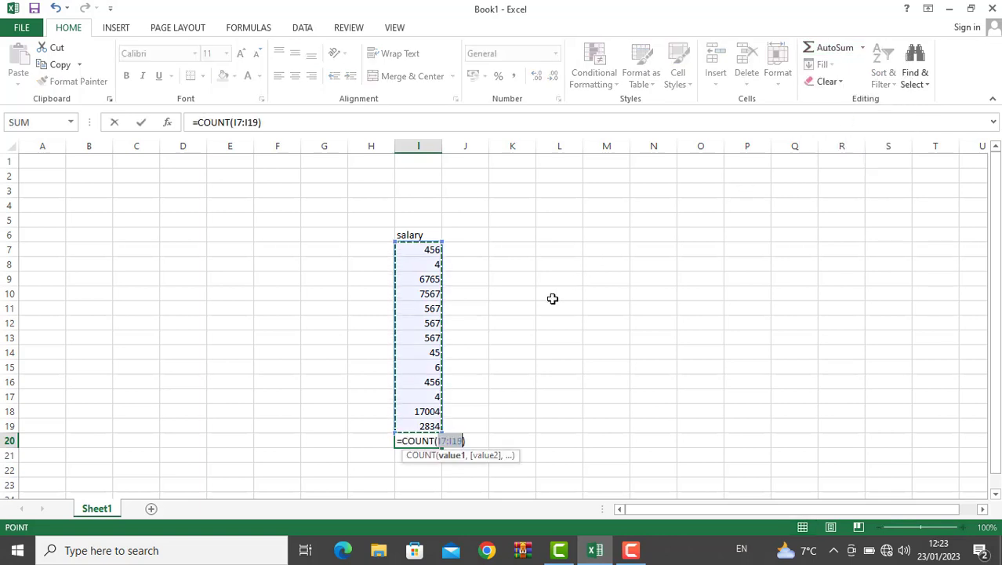
pyautogui.press('Return')
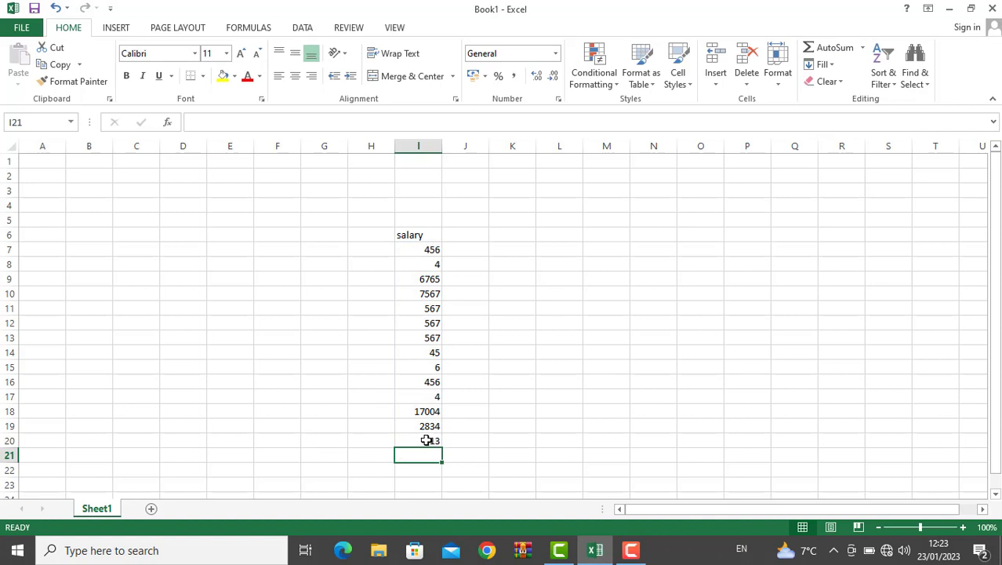
# Calculate the maximum of I7:I20 in cell I21 and the minimum of I7:I21 in cell I22.
pyautogui.click(863, 49)
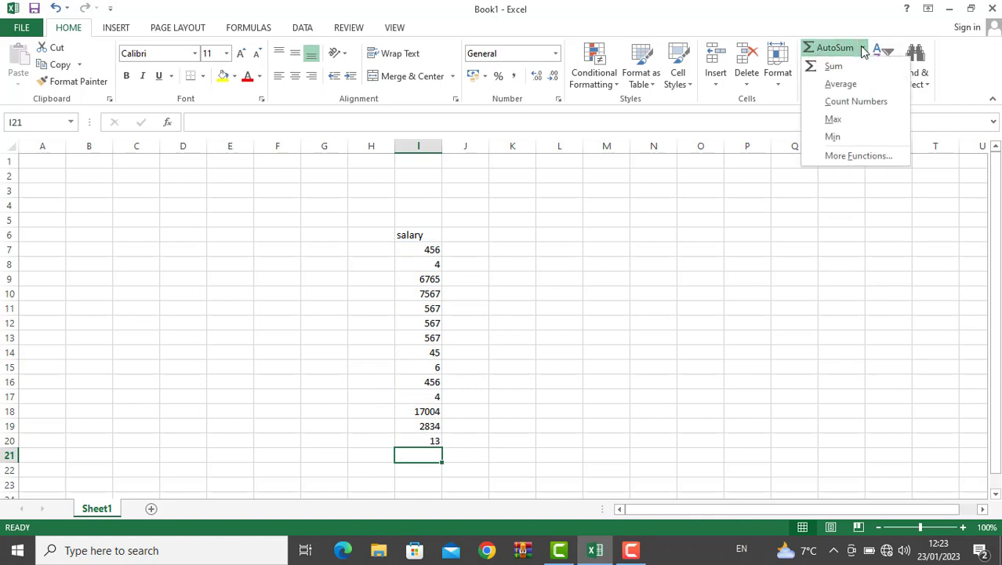
pyautogui.click(833, 120)
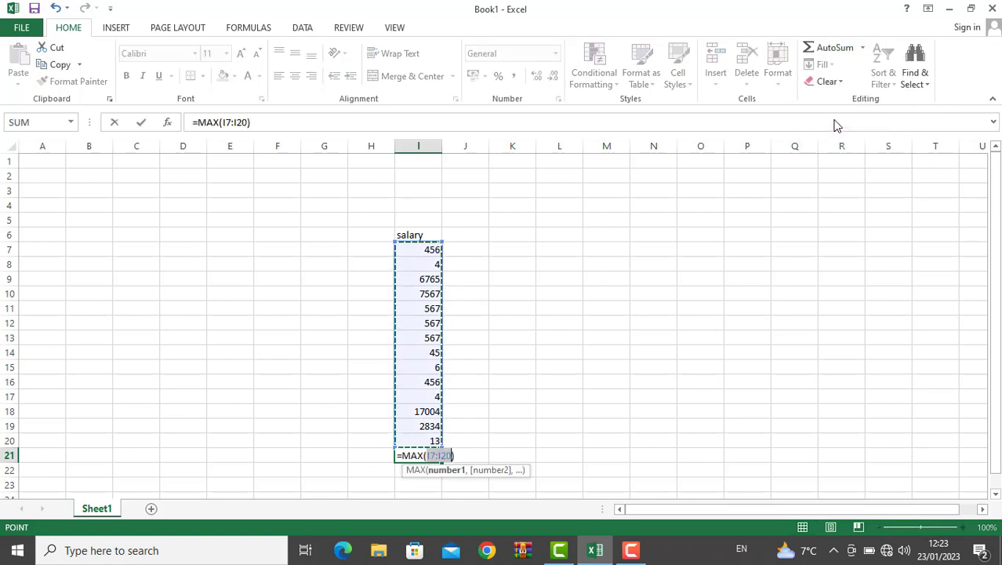
pyautogui.press('Return')
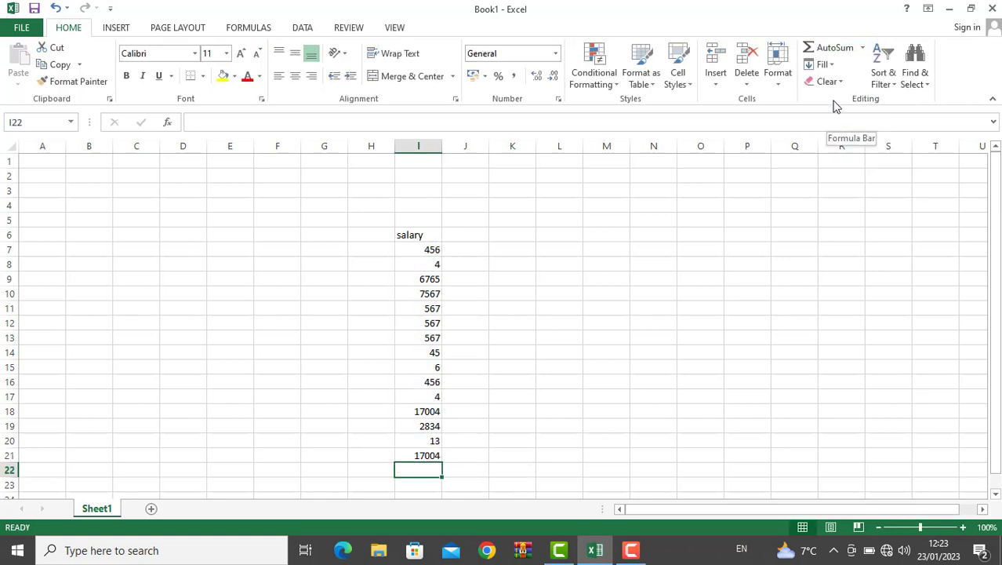
pyautogui.click(863, 48)
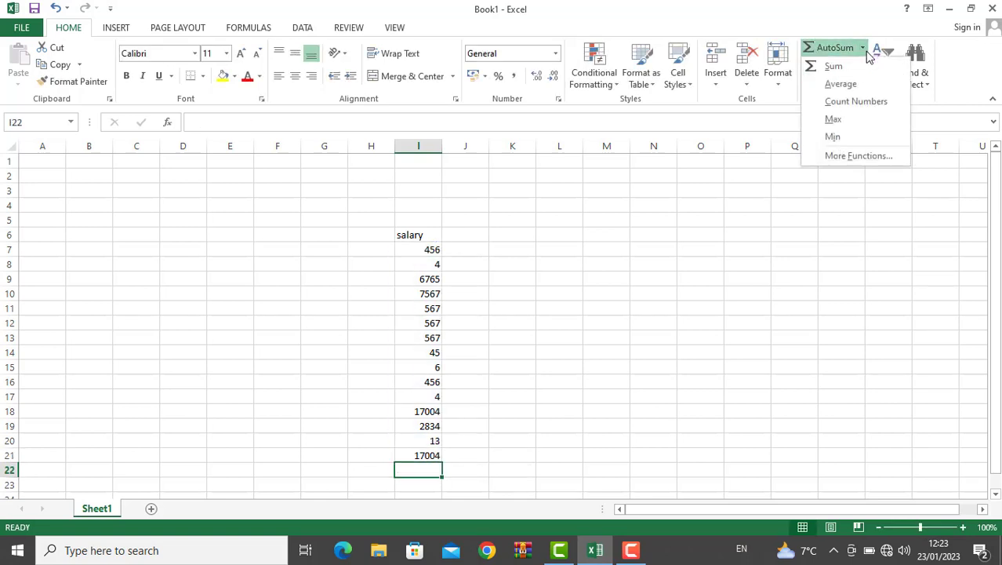
pyautogui.click(848, 144)
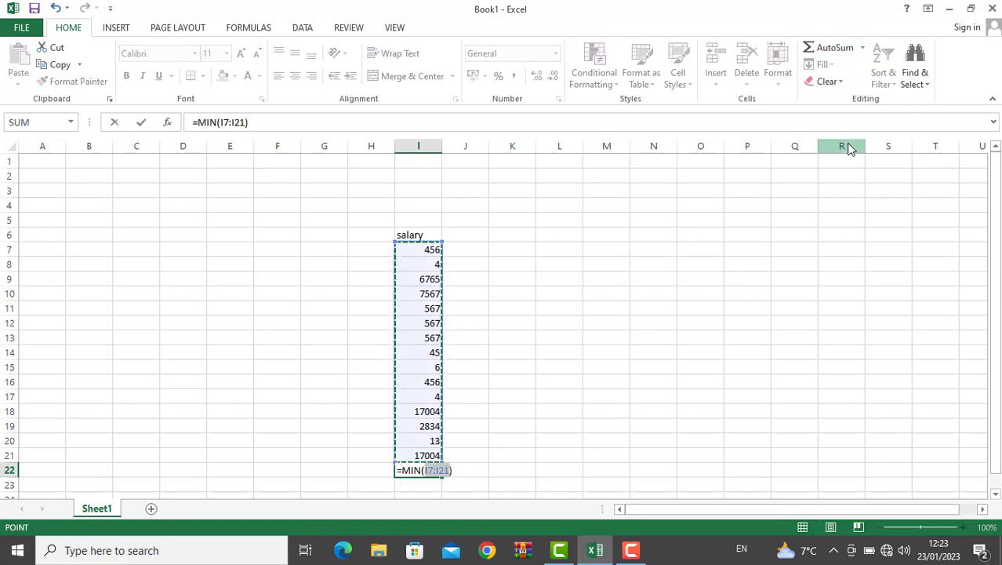
pyautogui.press('Return')
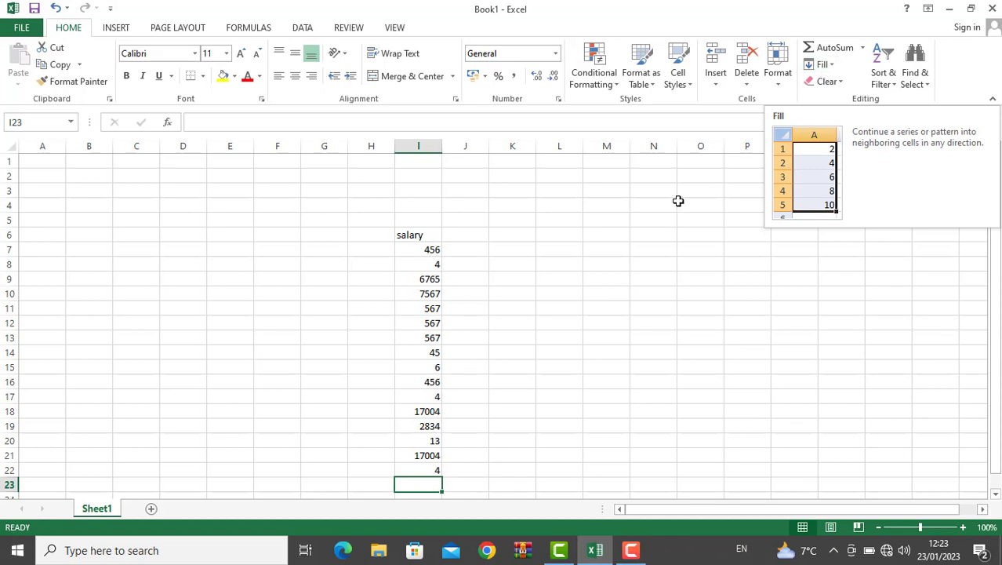
# Enter the text "asdafsd" in cell N4 and fill it down through N20.
pyautogui.click(647, 203)
pyautogui.write('asdasd')
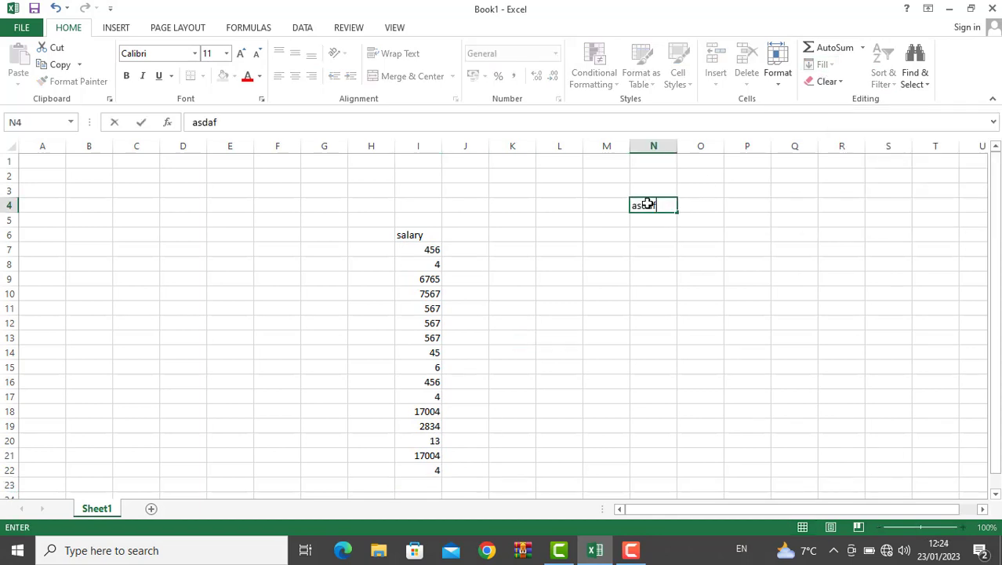
pyautogui.click(649, 234)
pyautogui.moveTo(655, 208); pyautogui.dragTo(660, 442)
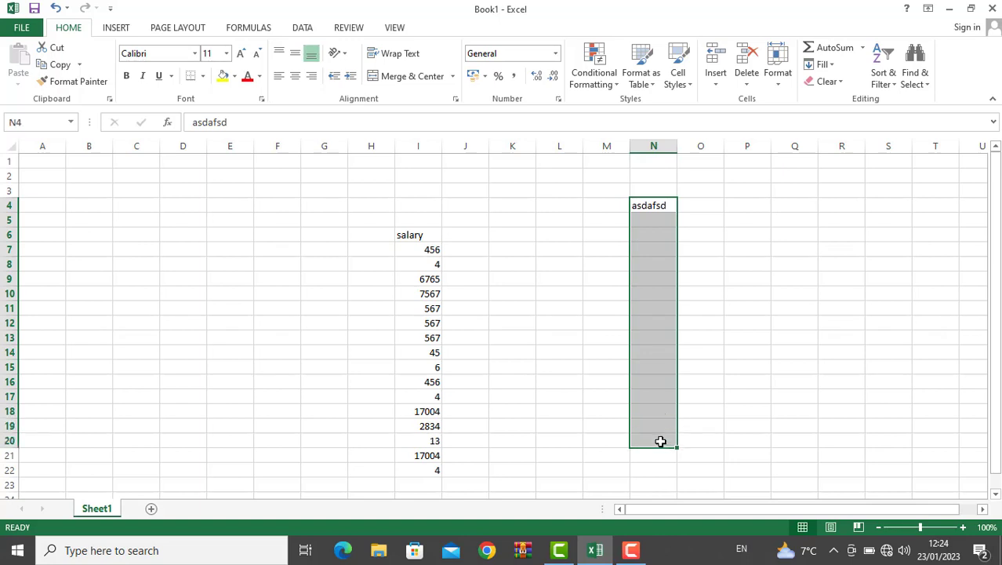
pyautogui.click(835, 66)
pyautogui.click(835, 83)
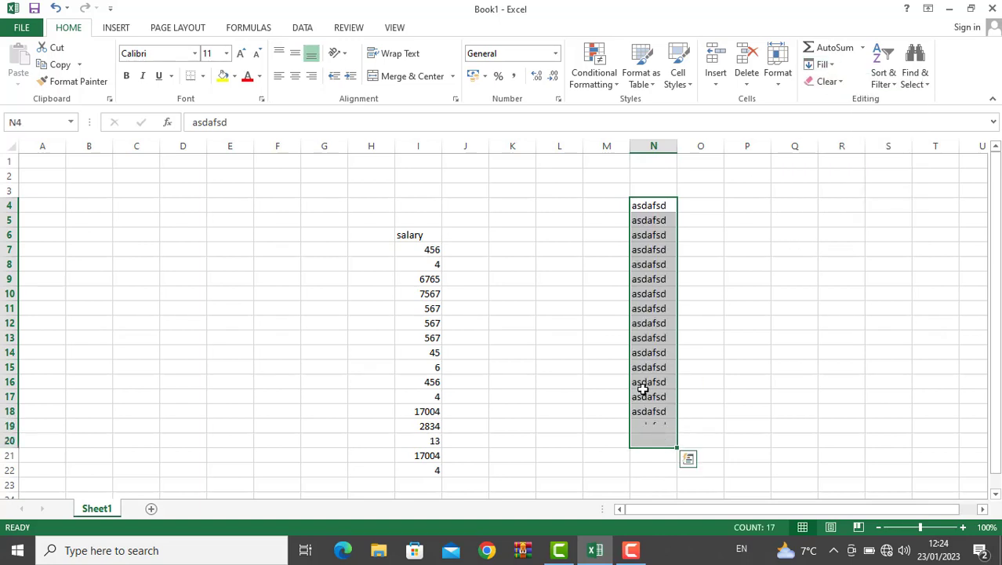
# Fill the text in N20 rightward through S20, and fill S20 upward through S3.
pyautogui.click(648, 441)
pyautogui.moveTo(649, 441); pyautogui.dragTo(895, 441)
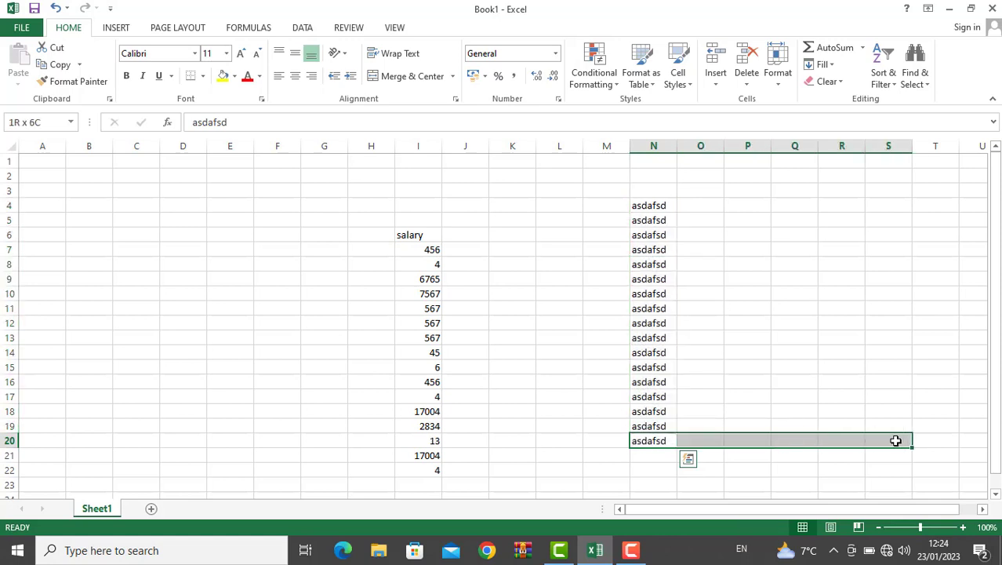
pyautogui.click(824, 64)
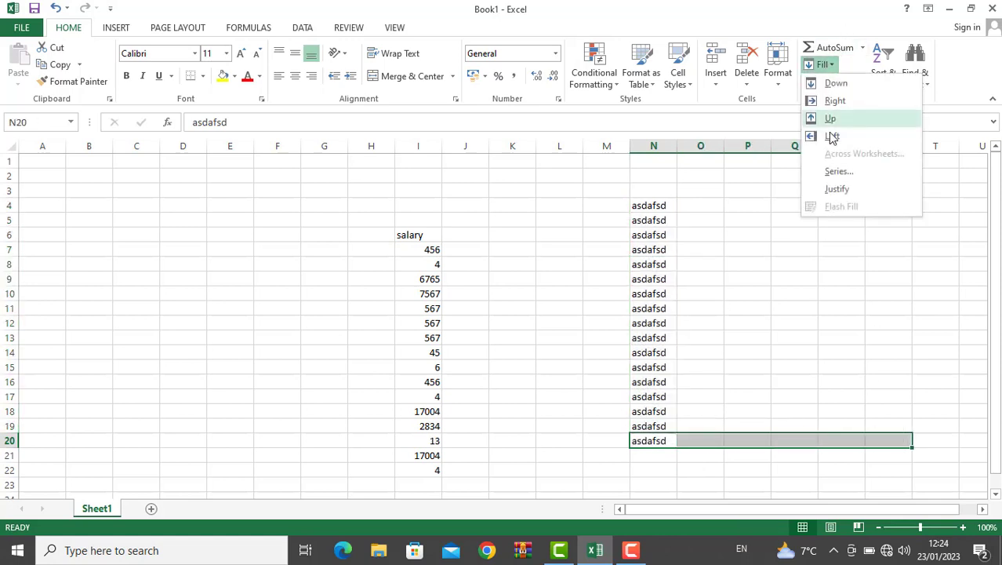
pyautogui.click(820, 101)
pyautogui.moveTo(888, 440); pyautogui.dragTo(866, 189)
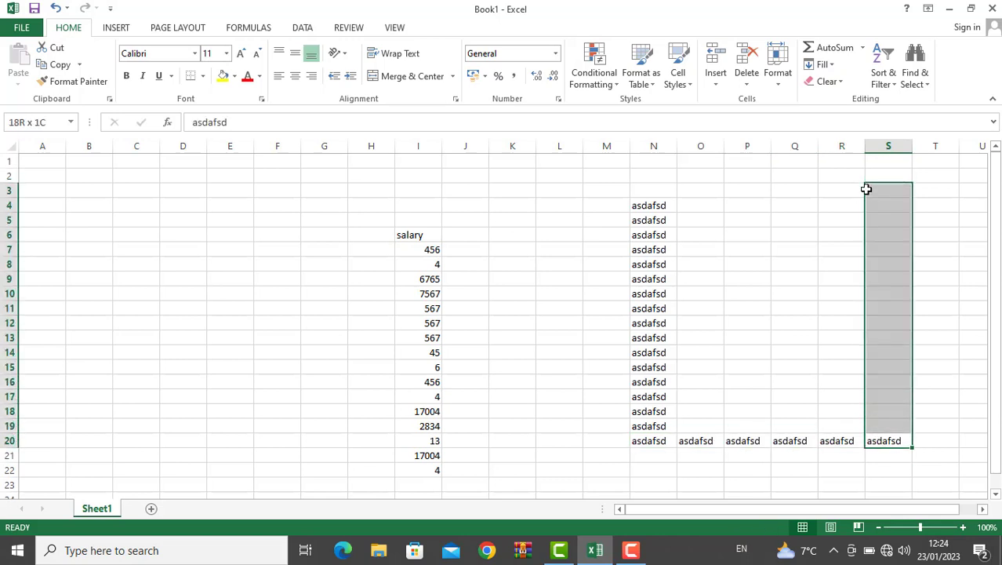
pyautogui.click(822, 66)
pyautogui.click(831, 118)
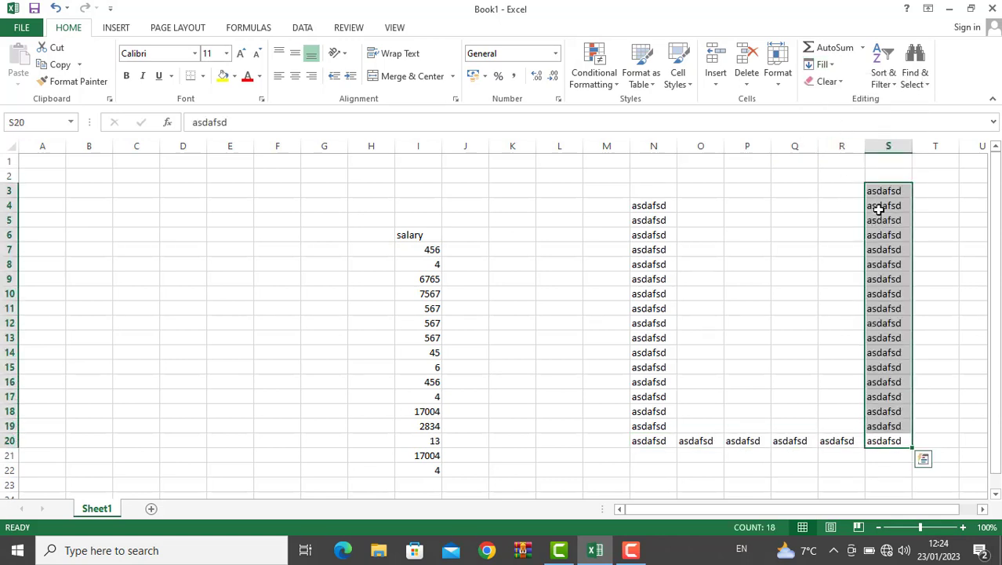
# Fill the text in S3:S4 leftward through columns R to N using the Fill command.
pyautogui.click(875, 204)
pyautogui.press('Up')
pyautogui.keyDown('shift'); pyautogui.moveTo(847, 202); pyautogui.dragTo(661, 208); pyautogui.keyUp('shift')
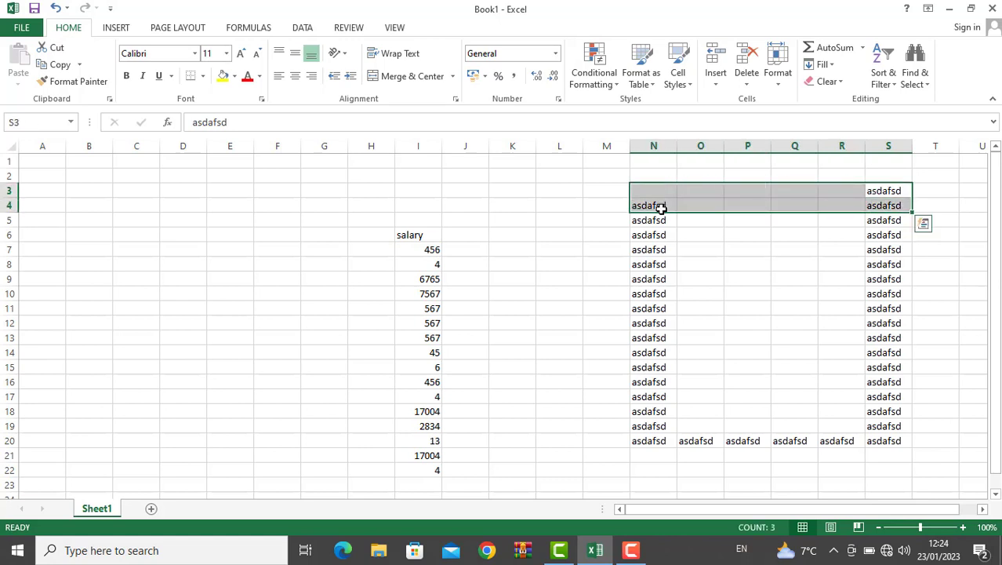
pyautogui.click(822, 65)
pyautogui.click(829, 136)
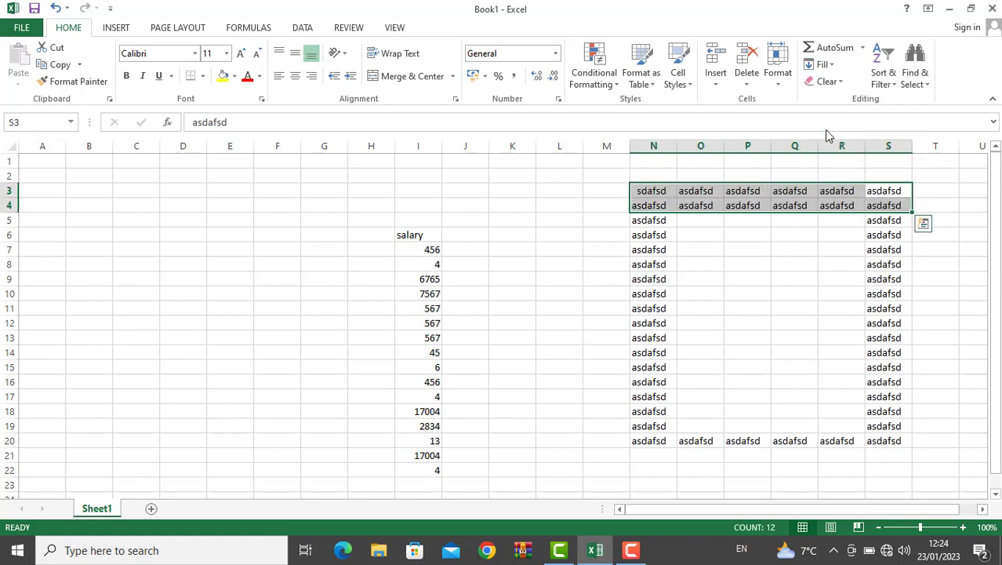
# Close the Book1 workbook without saving its changes.
pyautogui.click(824, 66)
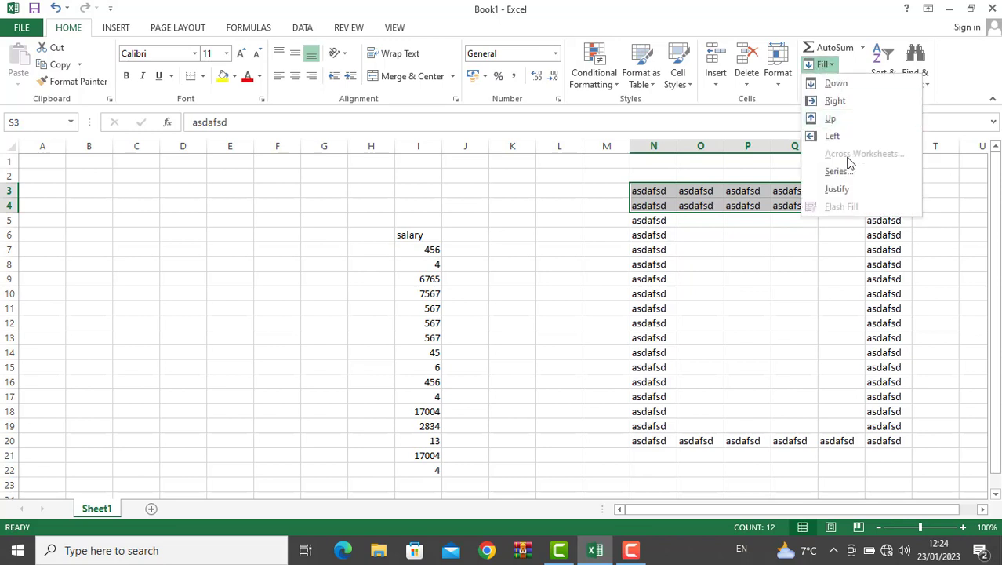
pyautogui.press('Escape')
pyautogui.write('w')
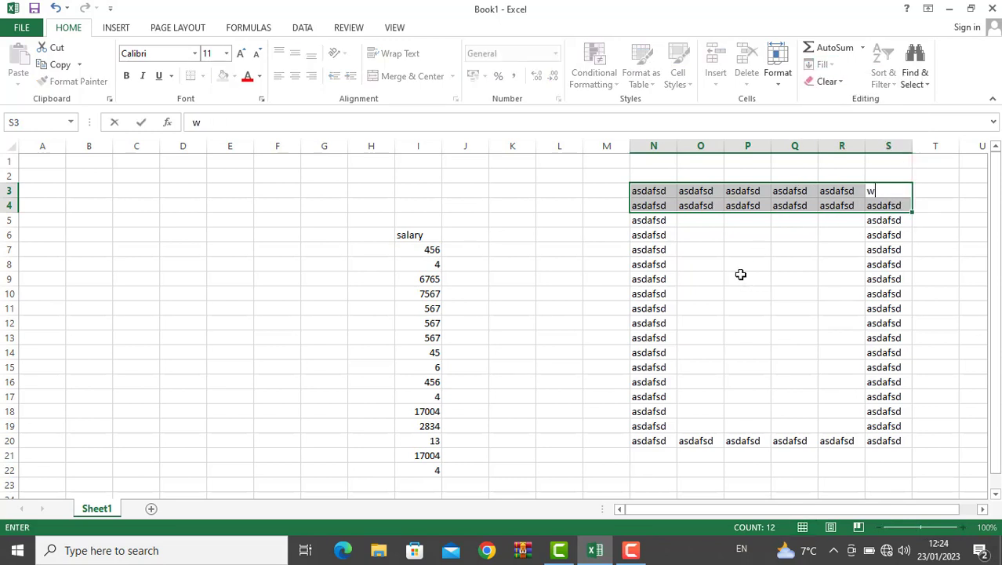
pyautogui.hotkey('ctrl', 'w')
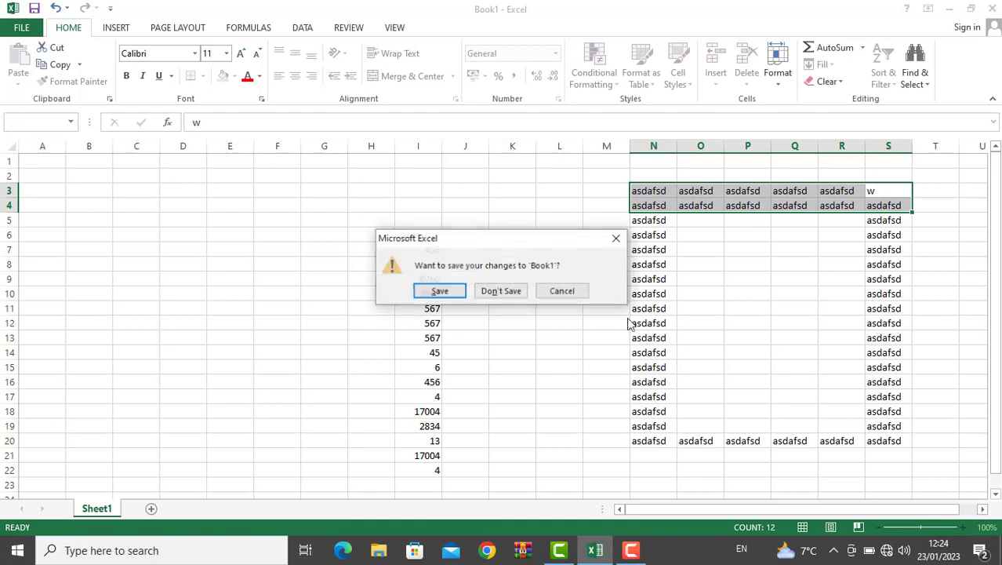
pyautogui.click(513, 296)
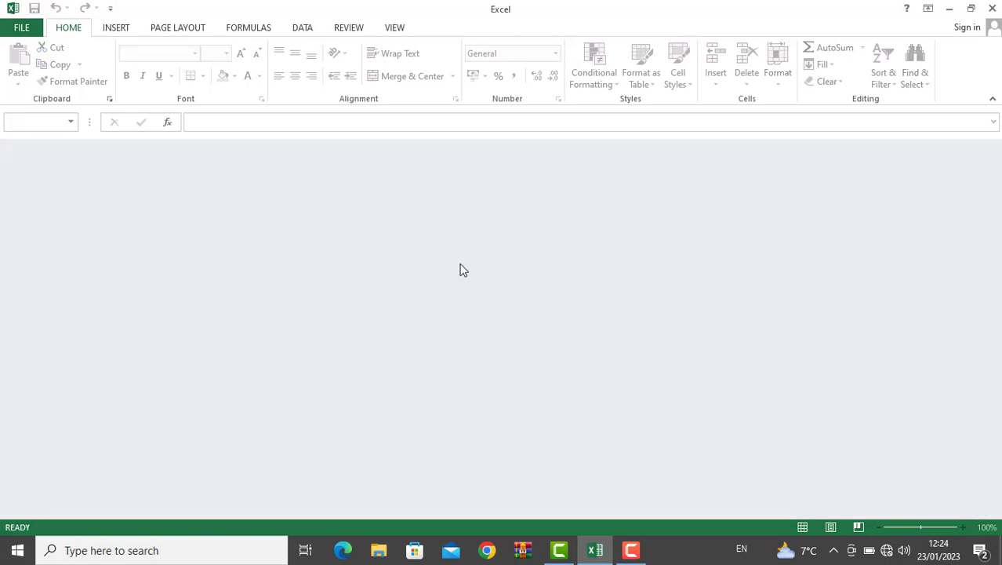
# Create a new blank workbook and enter "dsfsdf" in every cell of the range C3:K14 at once.
pyautogui.hotkey('ctrl', 'n')
pyautogui.moveTo(153, 196); pyautogui.dragTo(514, 347)
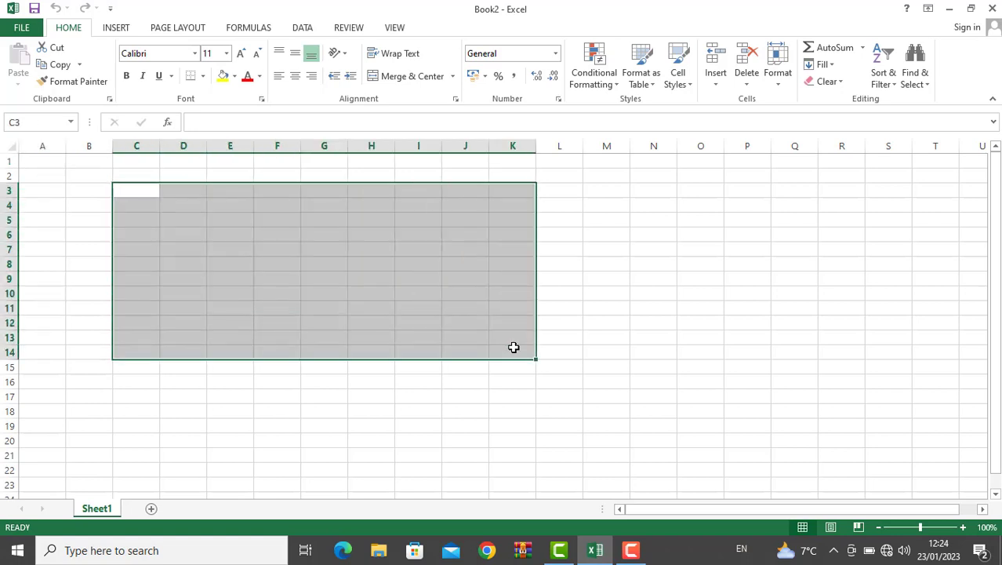
pyautogui.write('dsfsdf')
pyautogui.hotkey('ctrl', 'Return')
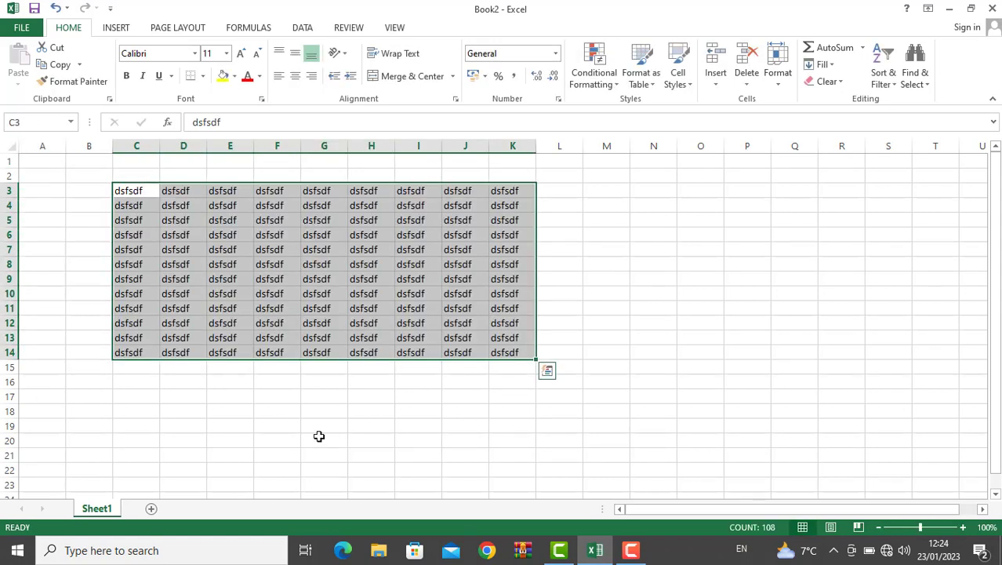
# Add two new worksheets, Sheet2 and Sheet3, and return to Sheet1.
pyautogui.click(152, 509)
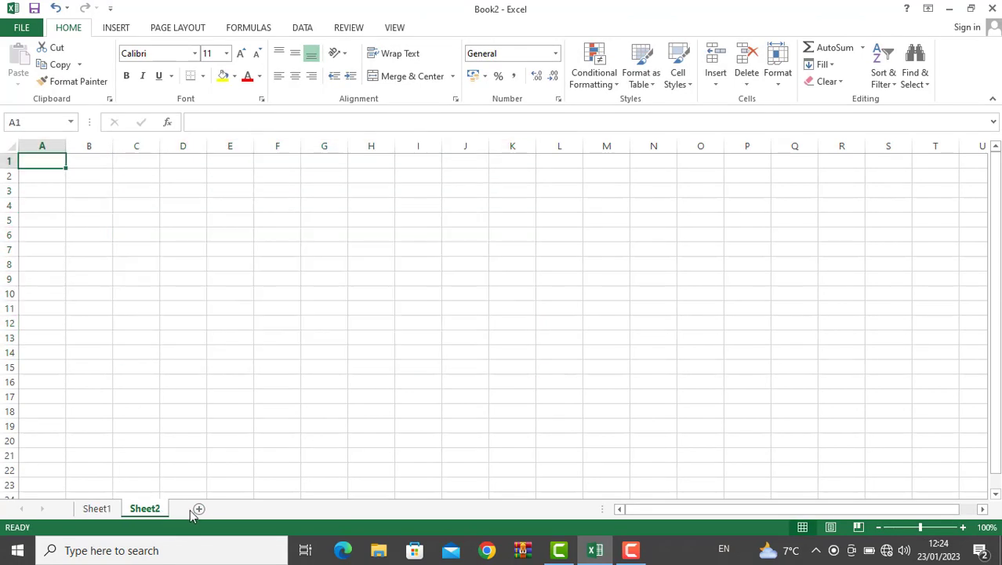
pyautogui.click(199, 509)
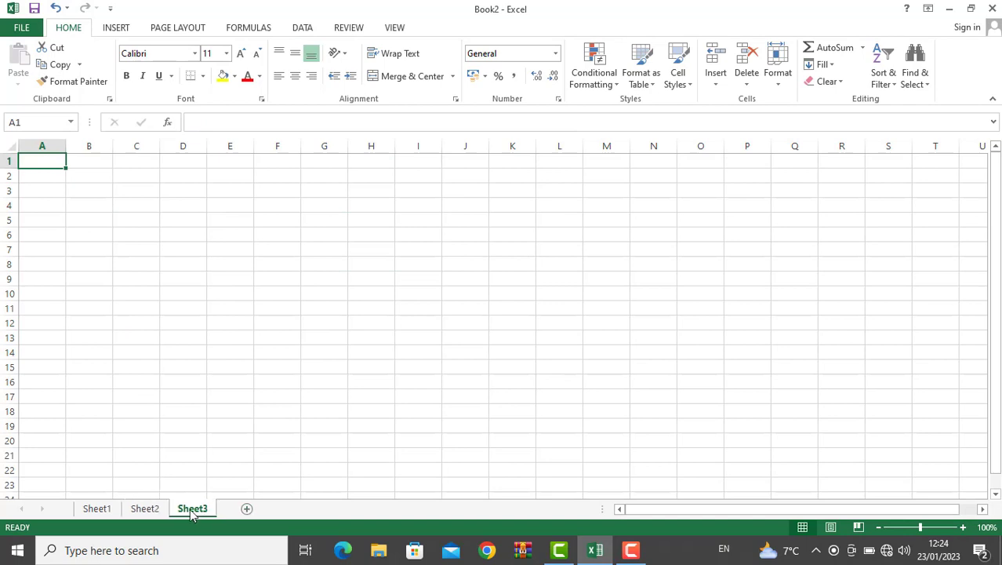
pyautogui.click(97, 510)
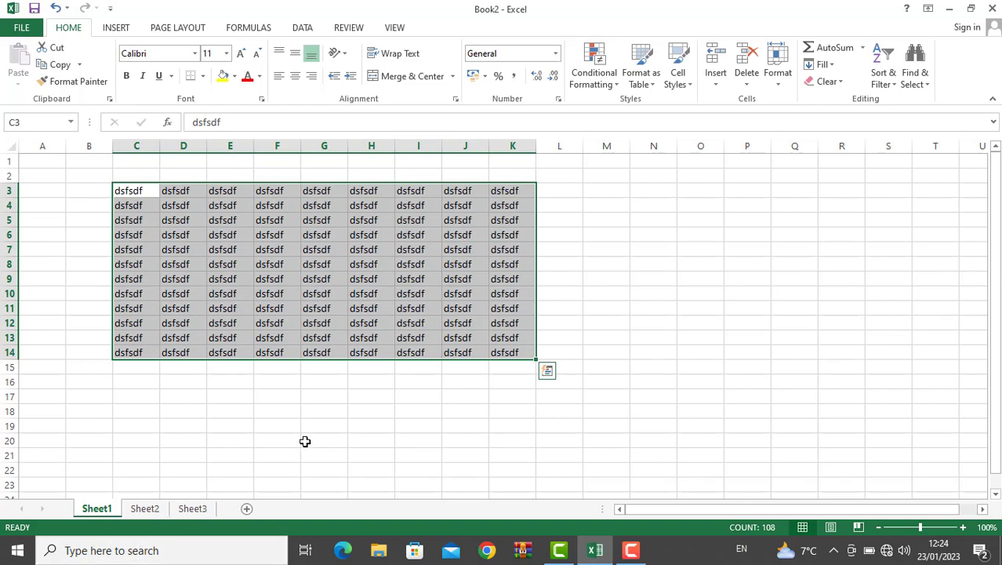
# Group Sheet1, Sheet2 and Sheet3, fill the selected range across the worksheets with the All option, and view Sheet3.
pyautogui.keyDown('ctrl'); pyautogui.click(145, 509); pyautogui.keyUp('ctrl')
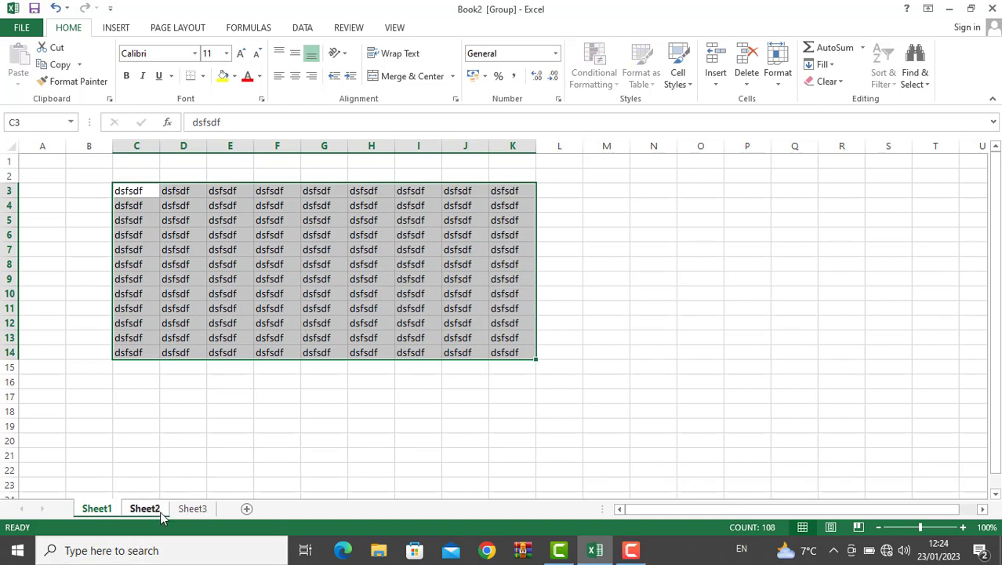
pyautogui.keyDown('ctrl'); pyautogui.click(179, 510); pyautogui.keyUp('ctrl')
pyautogui.click(819, 65)
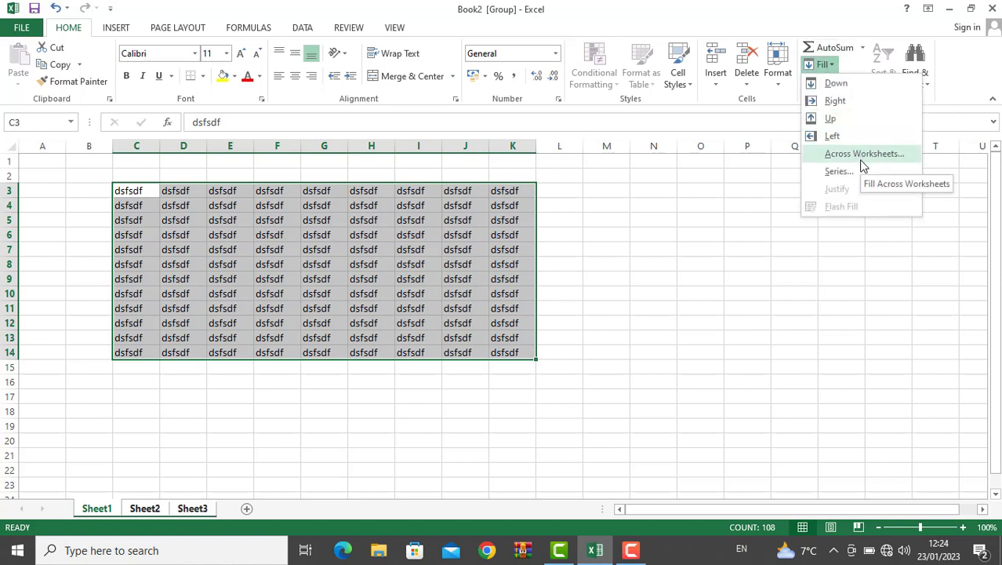
pyautogui.click(863, 154)
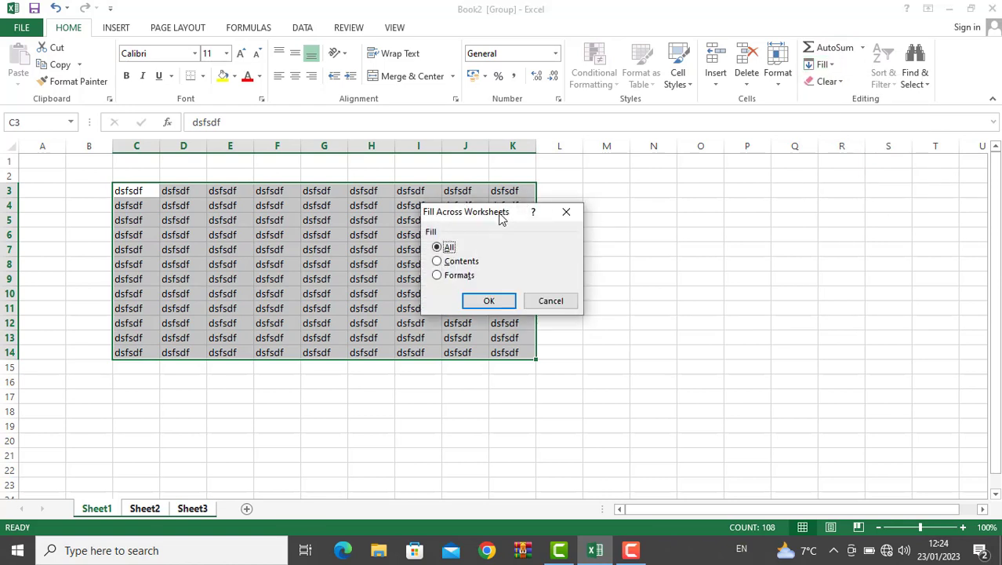
pyautogui.moveTo(500, 218); pyautogui.dragTo(678, 172)
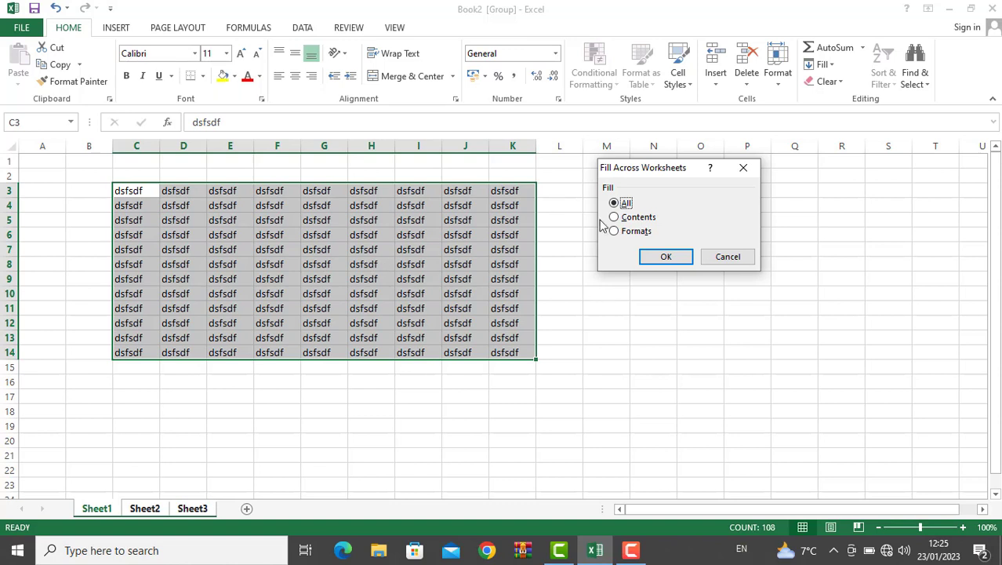
pyautogui.click(684, 261)
pyautogui.click(190, 509)
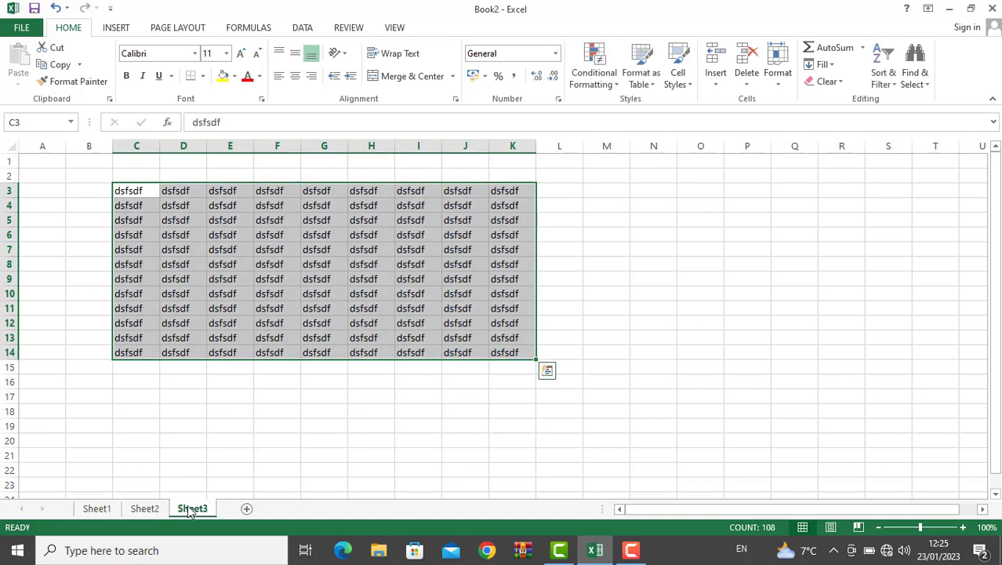
# Return to Sheet1 and enter 2 in cell O3.
pyautogui.click(99, 509)
pyautogui.click(324, 409)
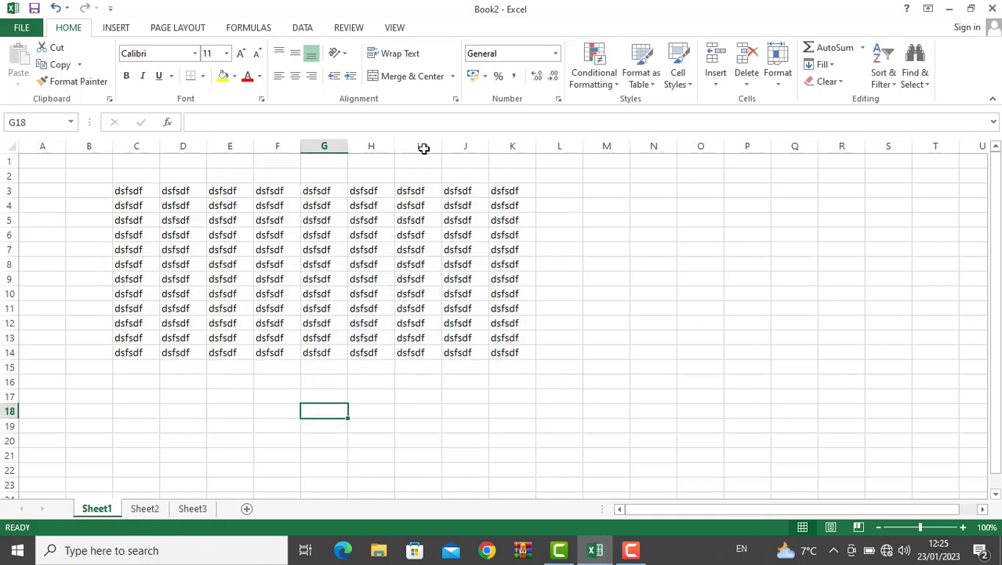
pyautogui.click(822, 64)
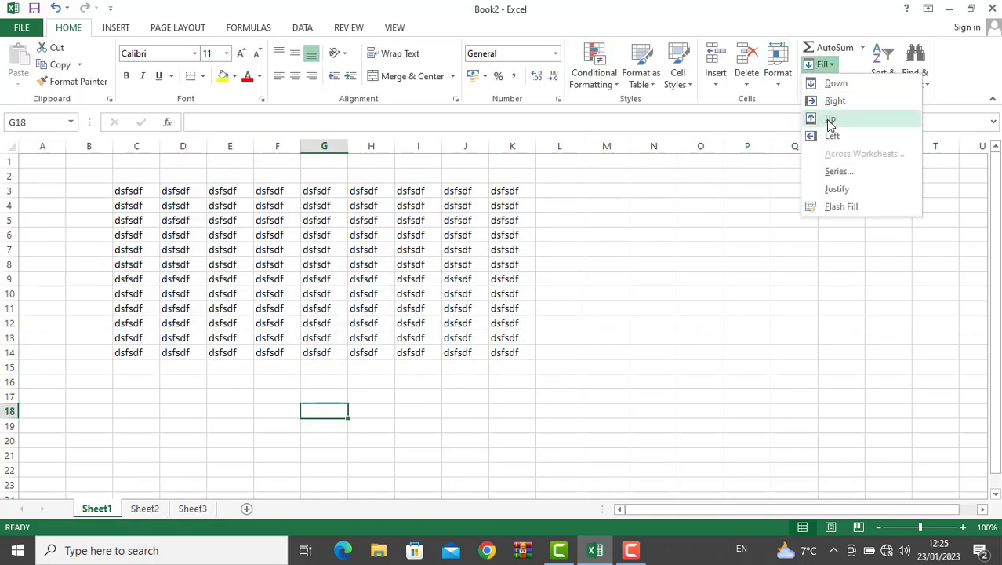
pyautogui.click(706, 199)
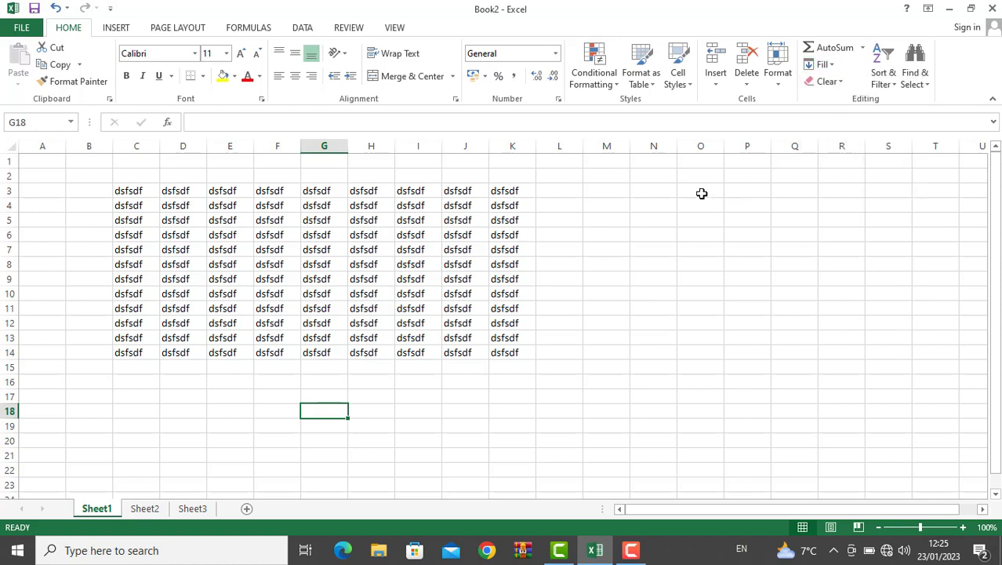
pyautogui.click(701, 194)
pyautogui.write('2')
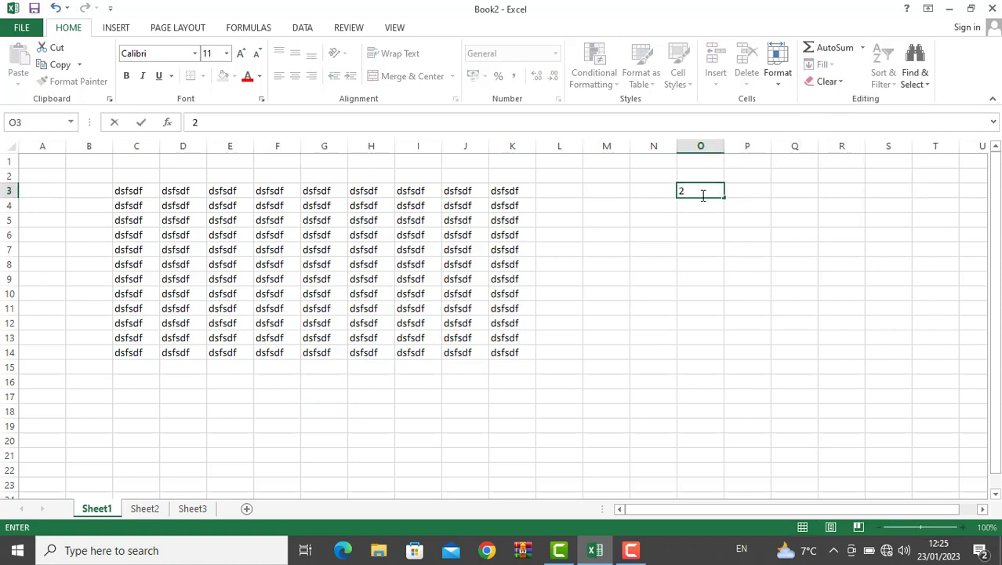
# Fill the range O3:O18 with a linear series in columns, using a step value of 2.
pyautogui.click(703, 209)
pyautogui.moveTo(702, 196); pyautogui.dragTo(715, 412)
pyautogui.click(820, 65)
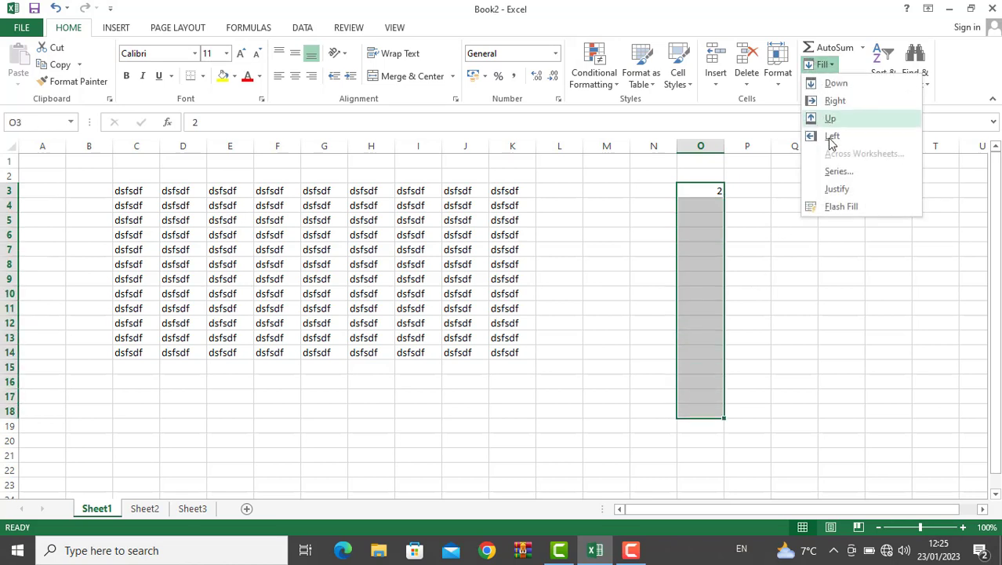
pyautogui.click(853, 173)
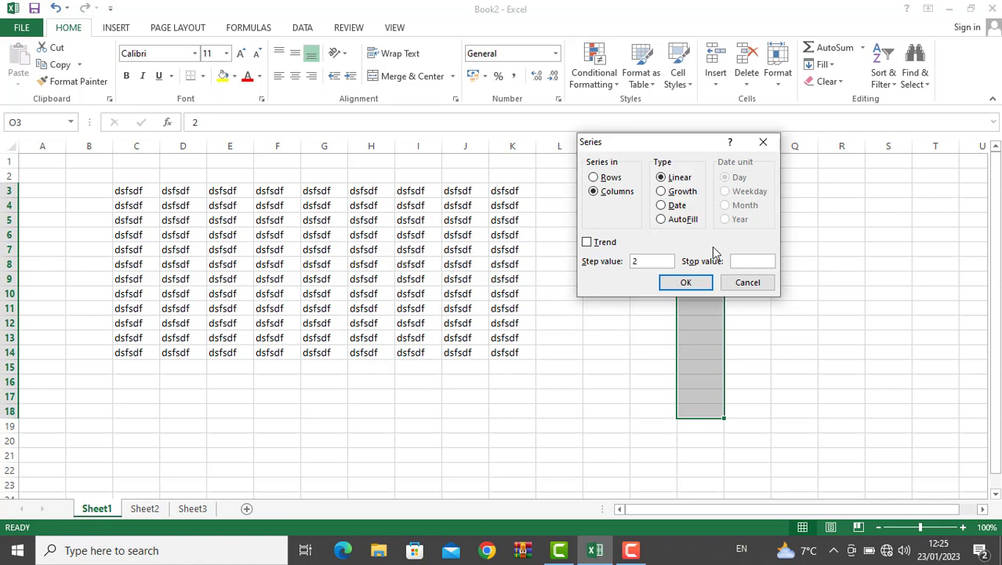
pyautogui.click(687, 282)
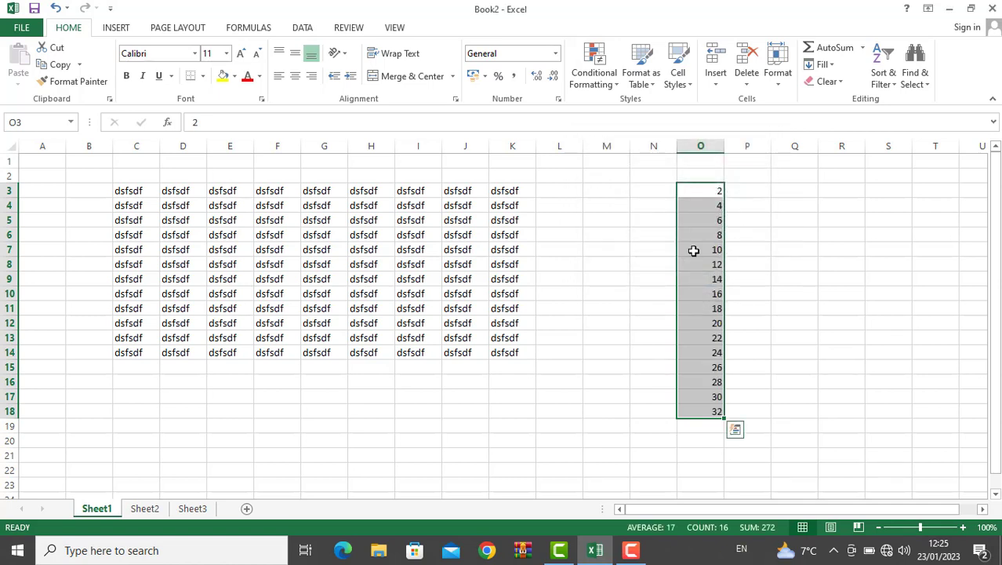
# Create a new blank workbook and enter the letters b, o and y in cells L5, L6 and L7.
pyautogui.click(824, 65)
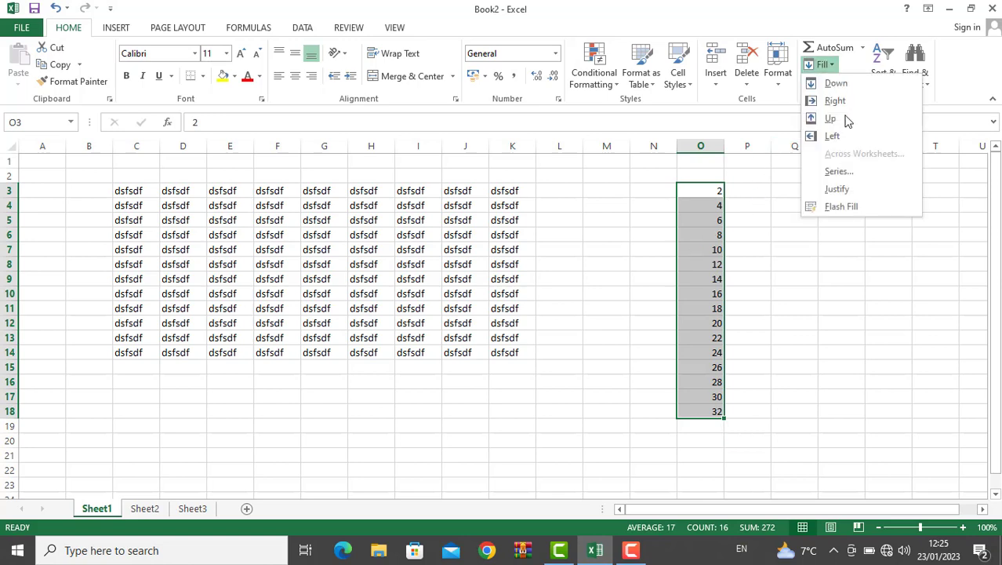
pyautogui.click(769, 299)
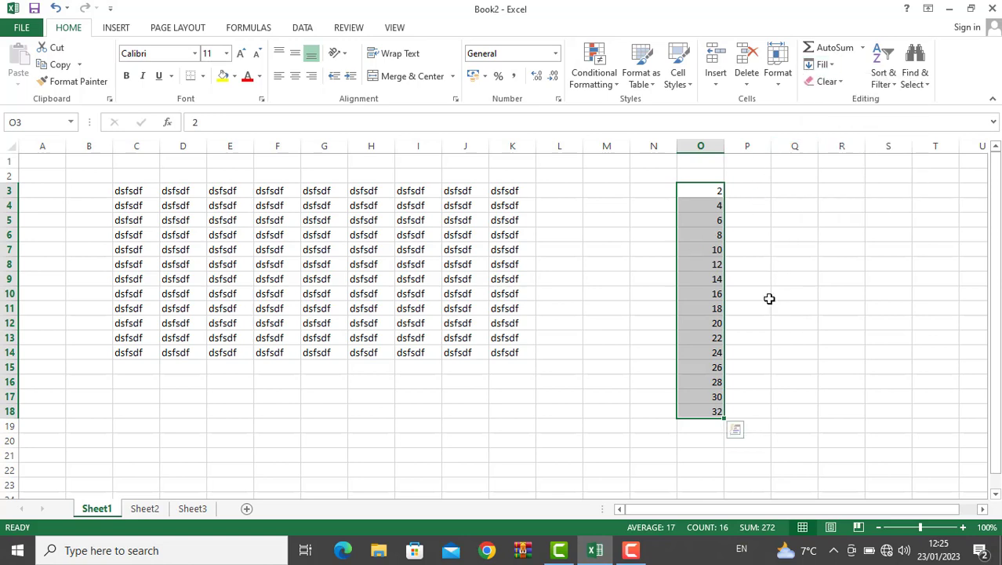
pyautogui.hotkey('ctrl', 'n')
pyautogui.click(581, 223)
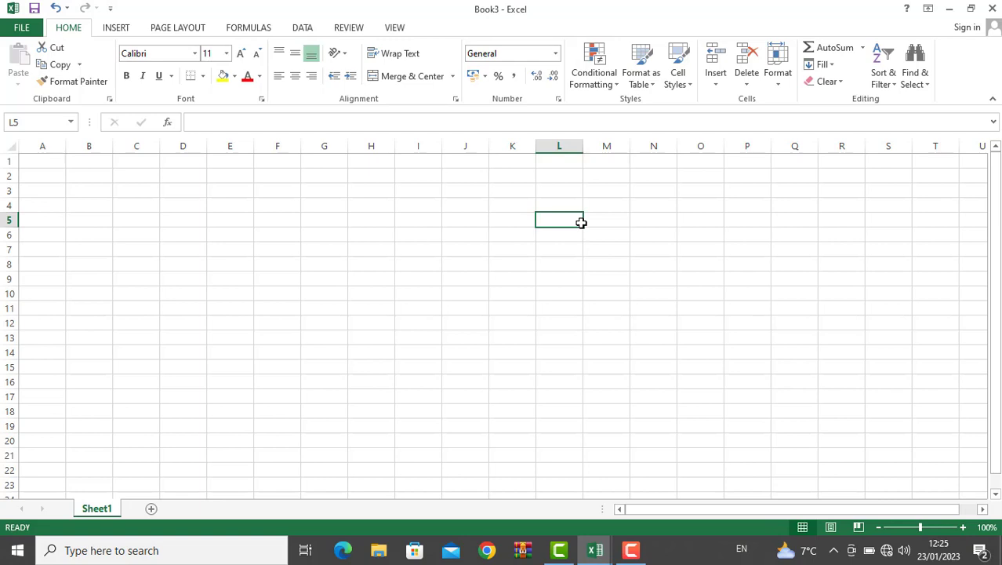
pyautogui.write('b')
pyautogui.press('Return')
pyautogui.write('o')
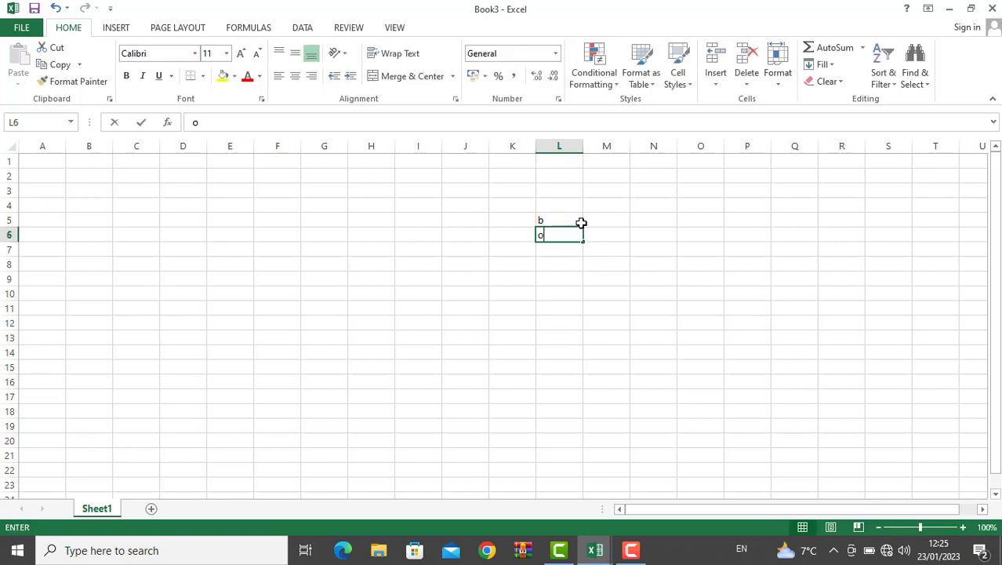
pyautogui.press('Return')
pyautogui.write('y')
pyautogui.press('Return')
# Justify the range L5:L7 so its letters merge into a single cell.
pyautogui.moveTo(579, 222); pyautogui.dragTo(566, 252)
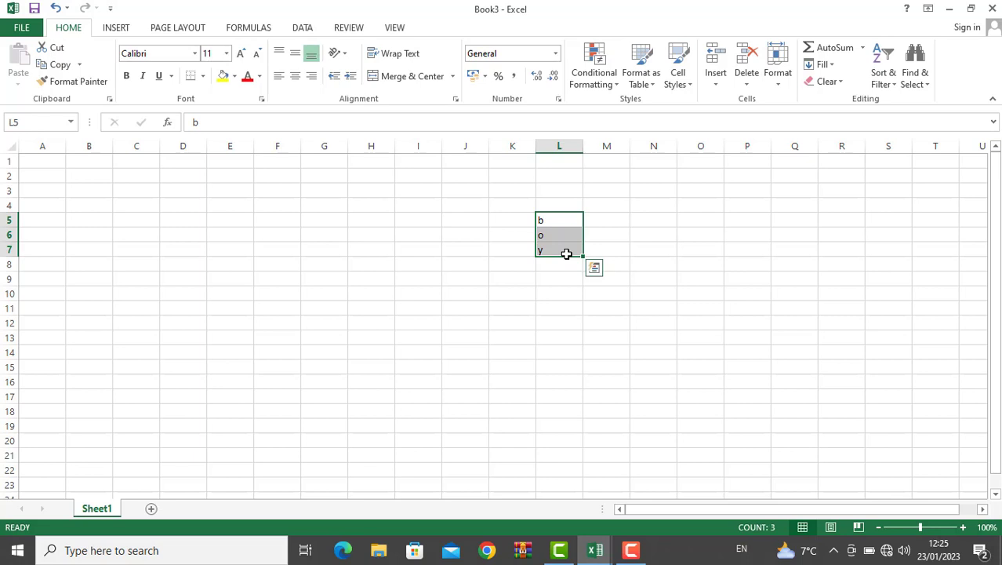
pyautogui.click(822, 64)
pyautogui.click(837, 189)
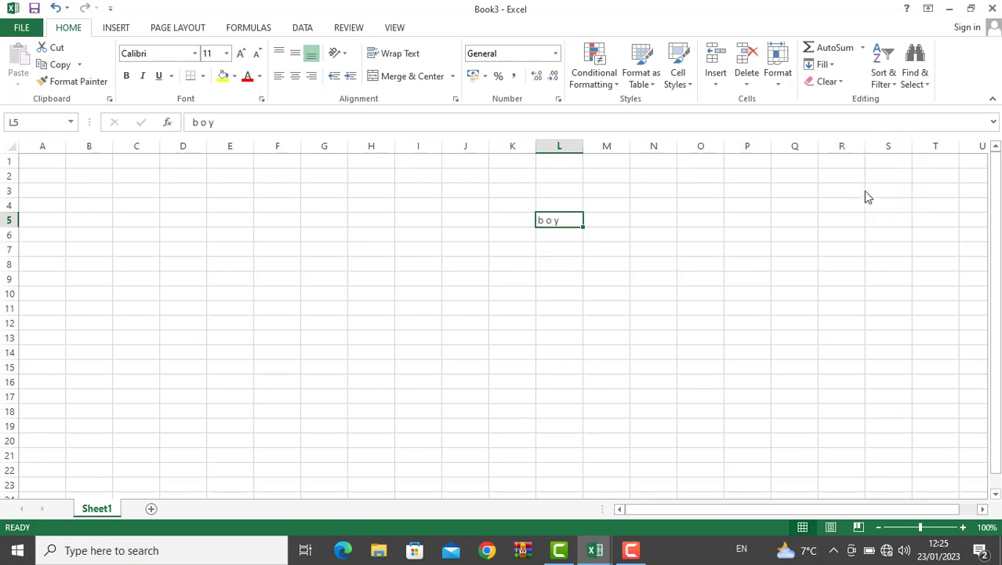
# Try filling "b o y" from cell L5 down column L, and undo the fill.
pyautogui.click(831, 66)
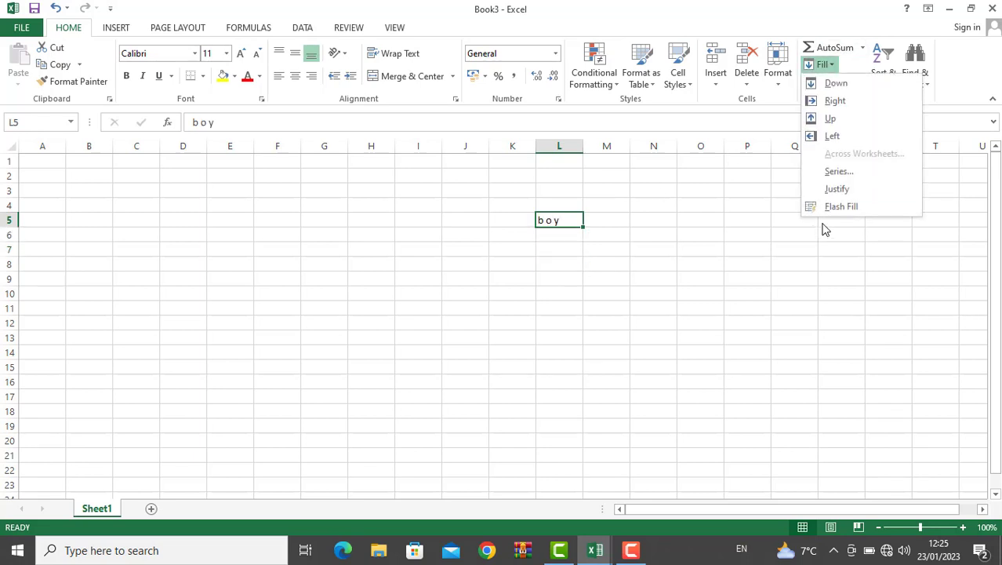
pyautogui.click(731, 249)
pyautogui.click(574, 250)
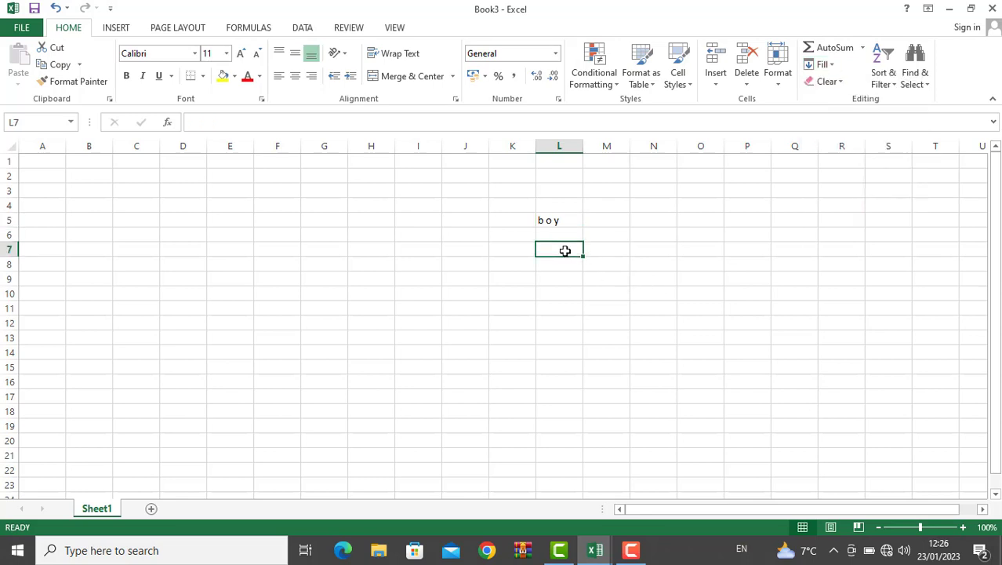
pyautogui.click(570, 221)
pyautogui.moveTo(585, 227); pyautogui.dragTo(595, 449)
pyautogui.hotkey('ctrl', 'z')
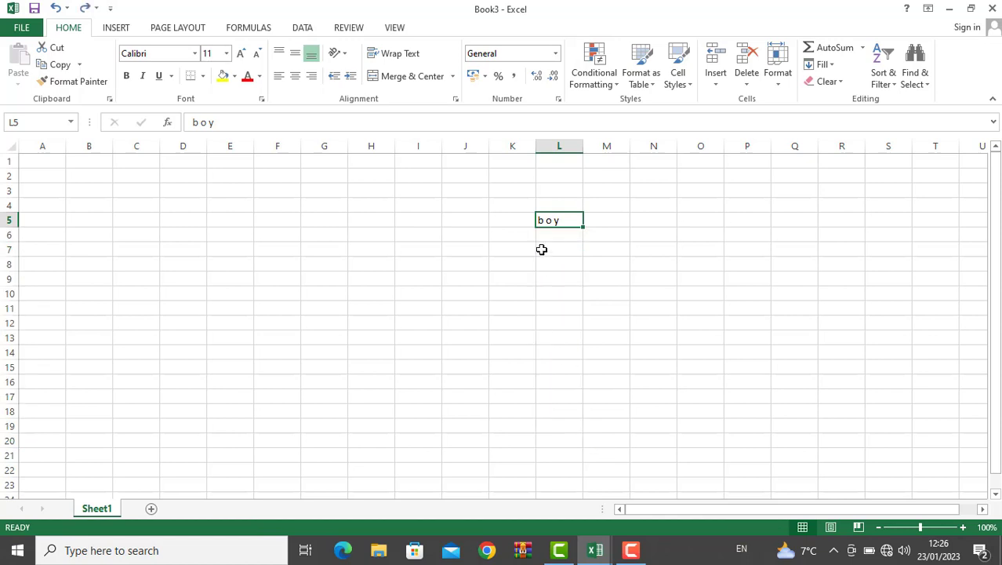
# Move "b o y" from L5 to L10 and fill it down through L25.
pyautogui.moveTo(553, 226); pyautogui.dragTo(570, 495)
pyautogui.click(557, 340)
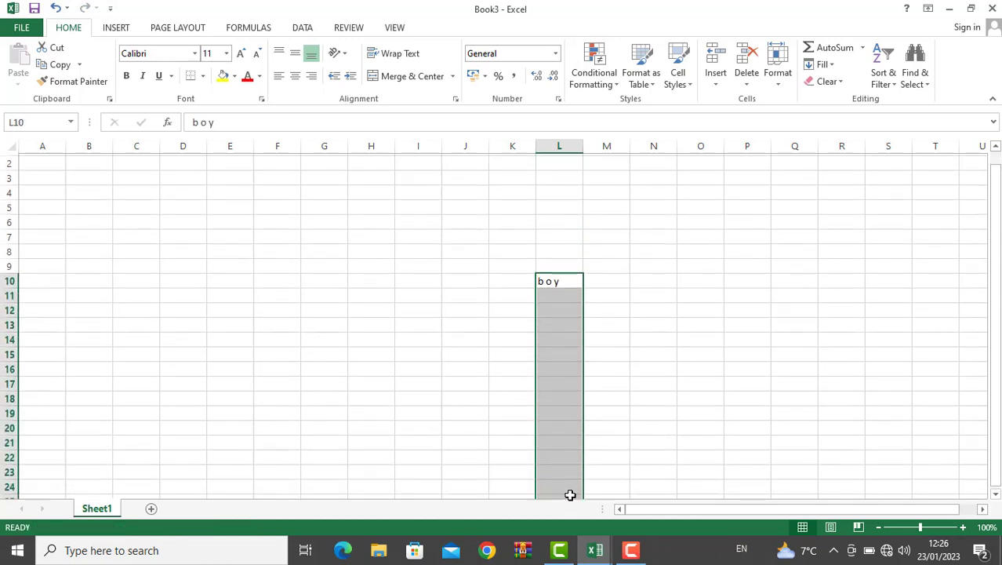
pyautogui.hotkey('ctrl', 'd')
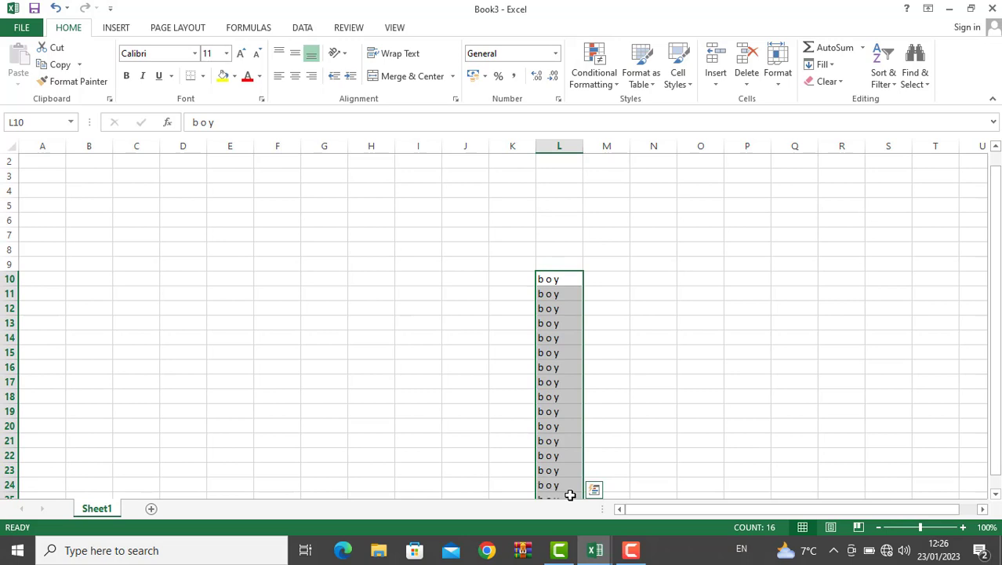
# Select the entire worksheet and delete its contents.
pyautogui.click(741, 336)
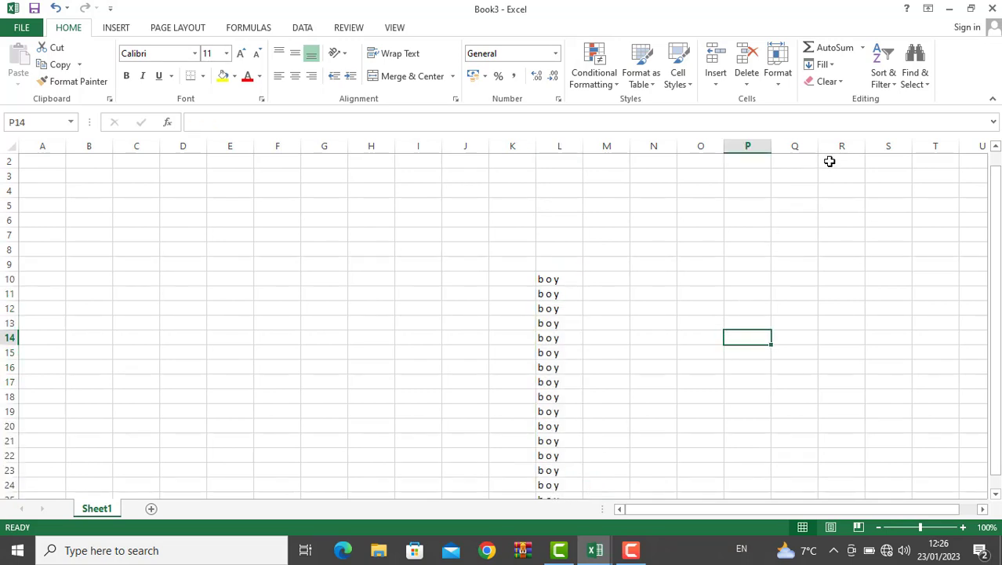
pyautogui.hotkey('ctrl', 'a')
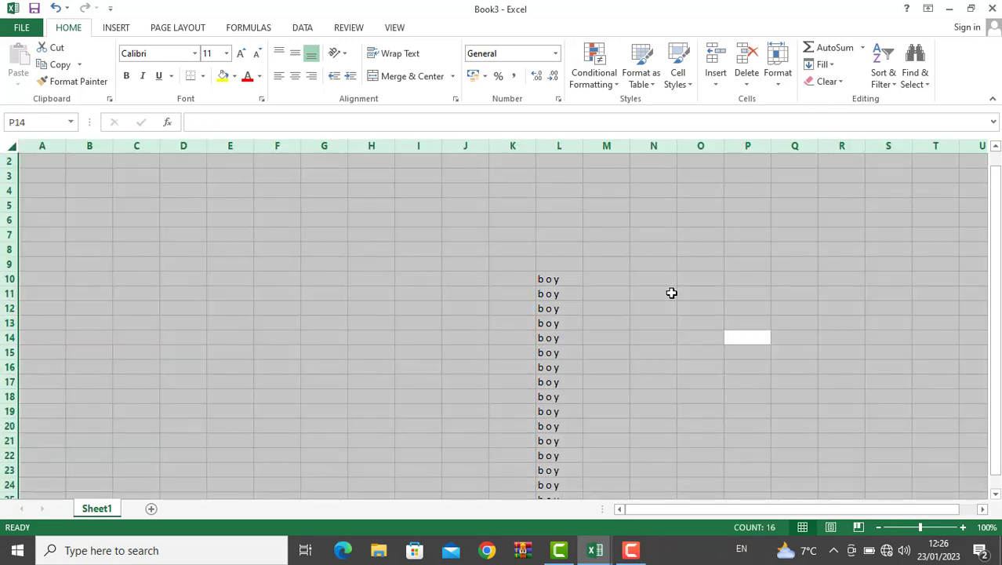
pyautogui.press('Delete')
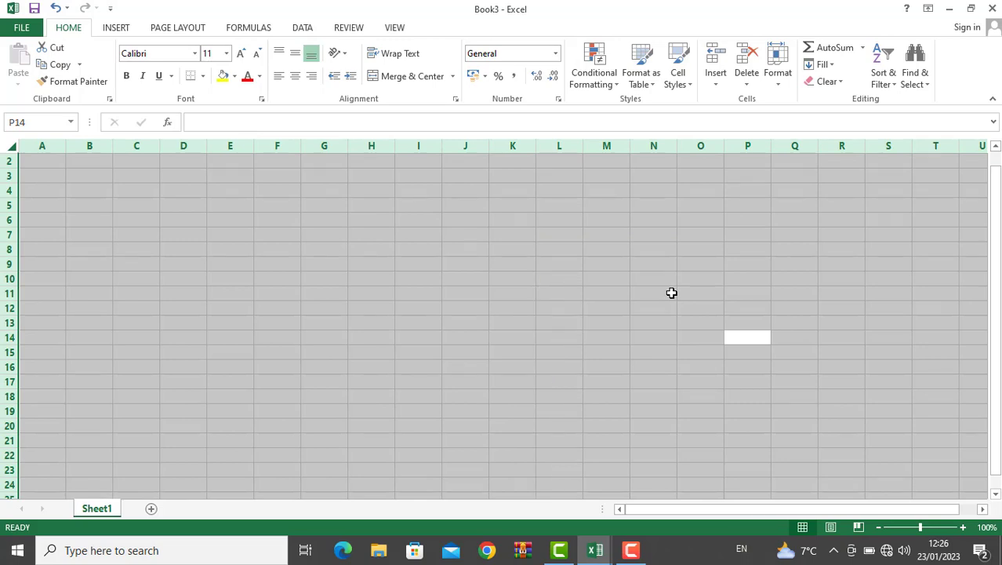
# Enter "sdads" in every cell of the range E7:L20 at once.
pyautogui.moveTo(230, 232); pyautogui.dragTo(541, 425)
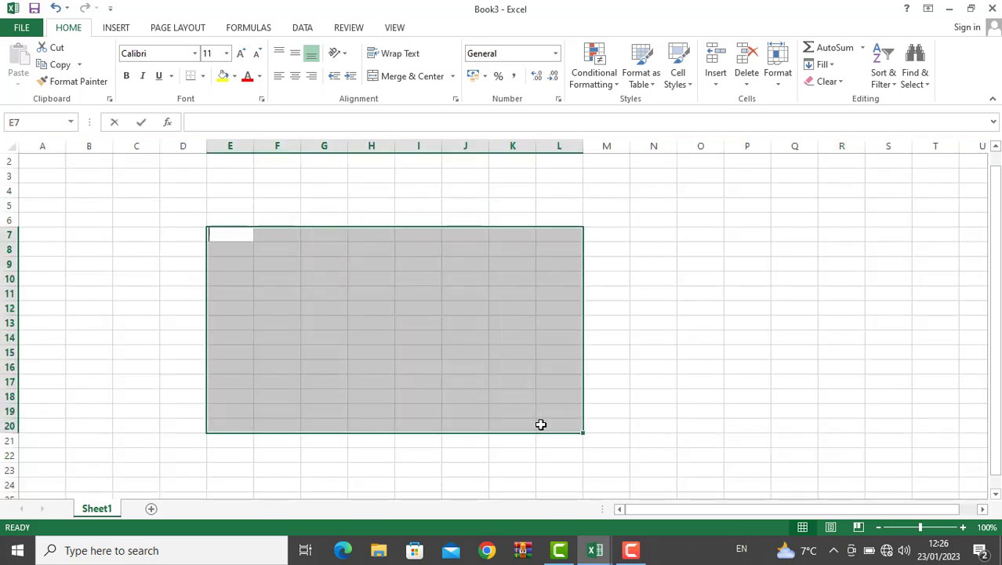
pyautogui.write('sdads')
pyautogui.hotkey('ctrl', 'Return')
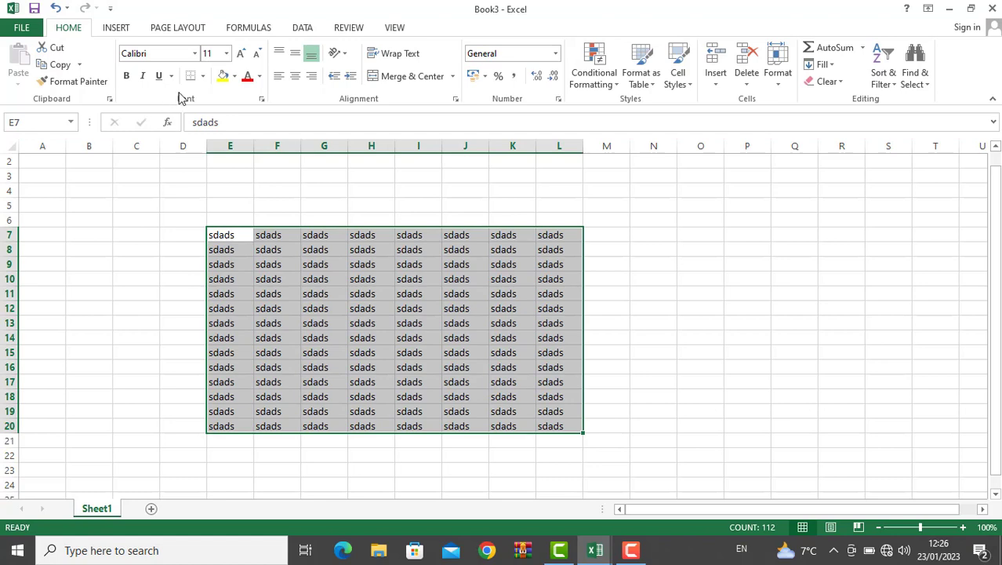
# Format the range E7:L20 with yellow fill, red font colour and all borders.
pyautogui.click(223, 76)
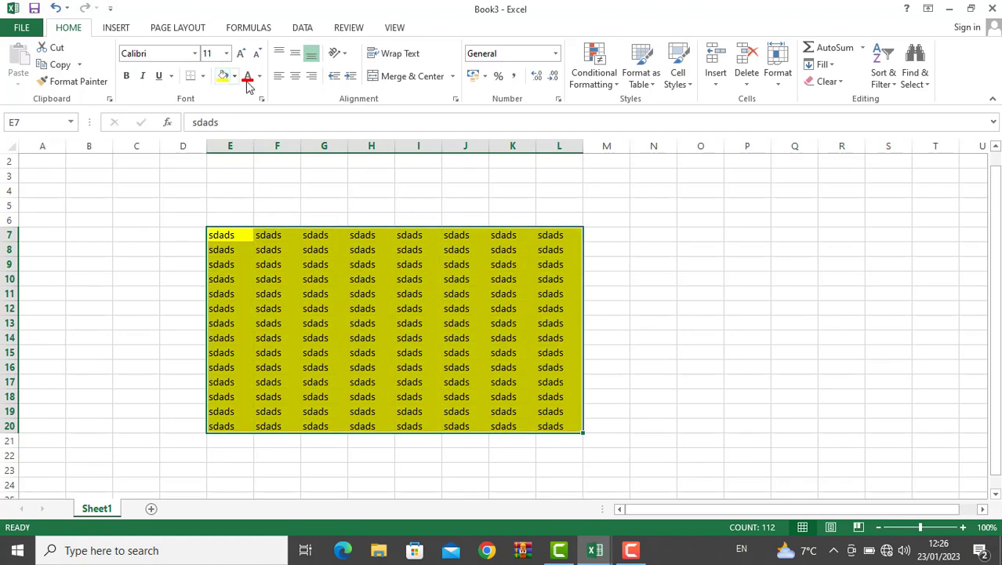
pyautogui.click(202, 75)
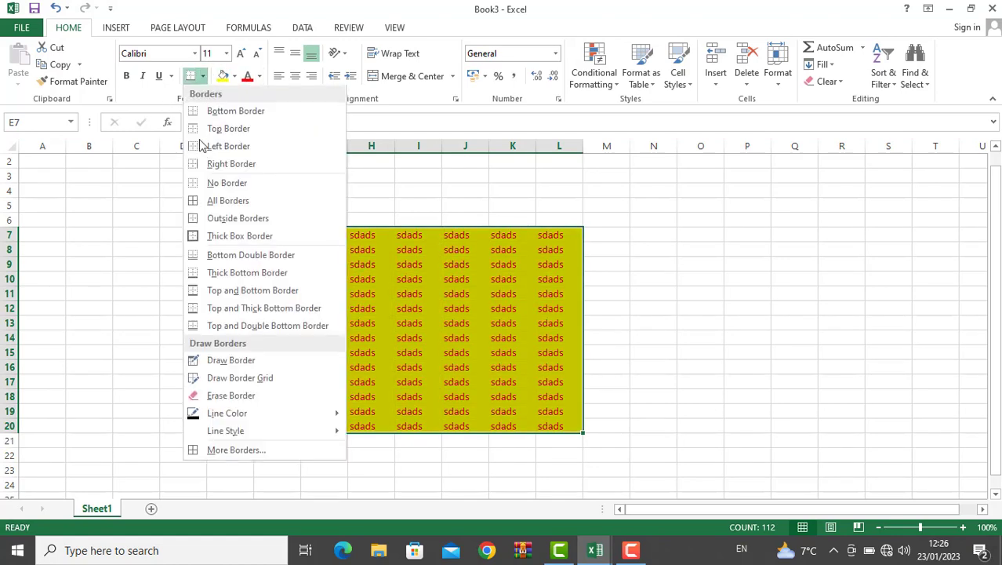
pyautogui.click(224, 201)
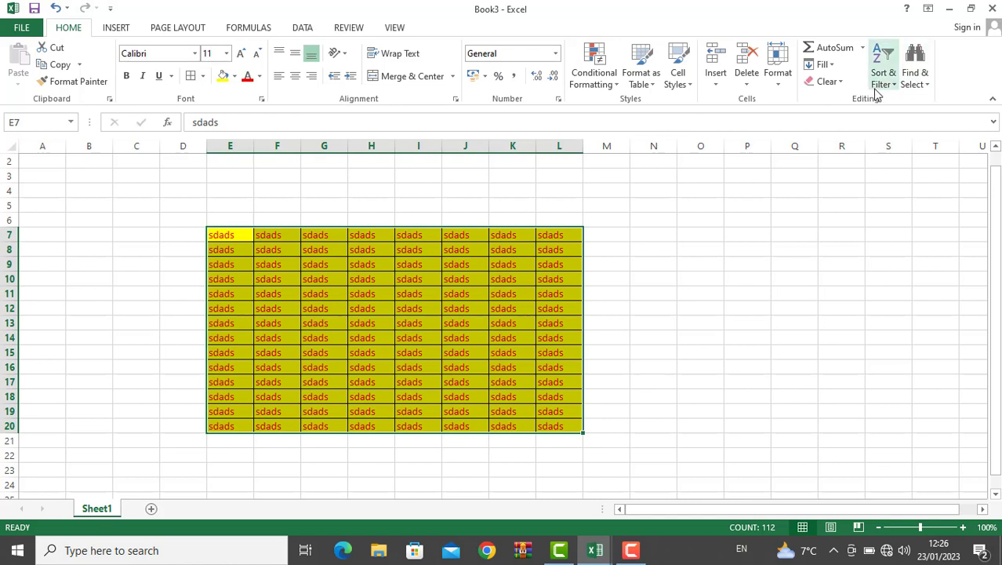
# Clear everything, contents and formatting, from the range E7:L20, and undo the clearing.
pyautogui.click(836, 83)
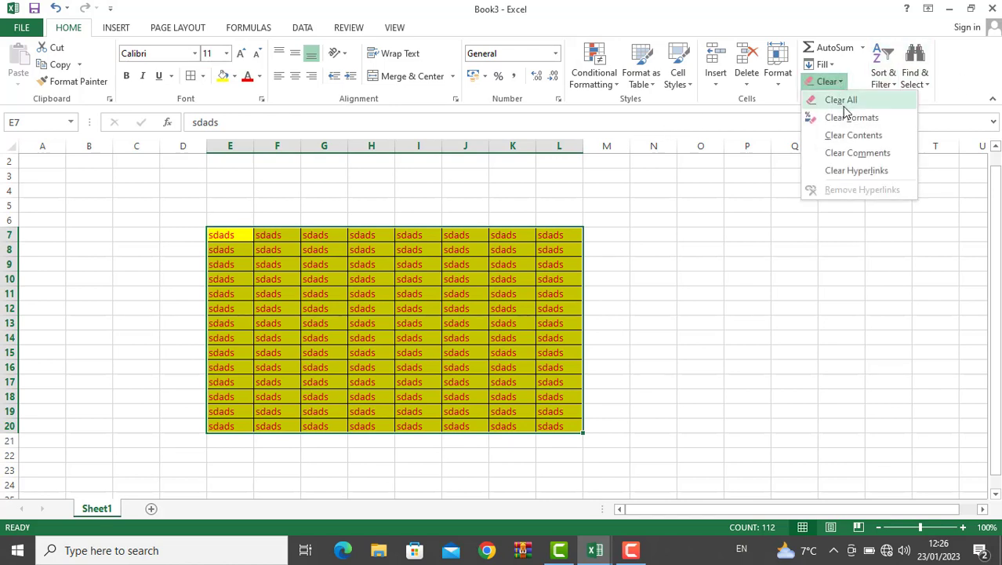
pyautogui.click(842, 102)
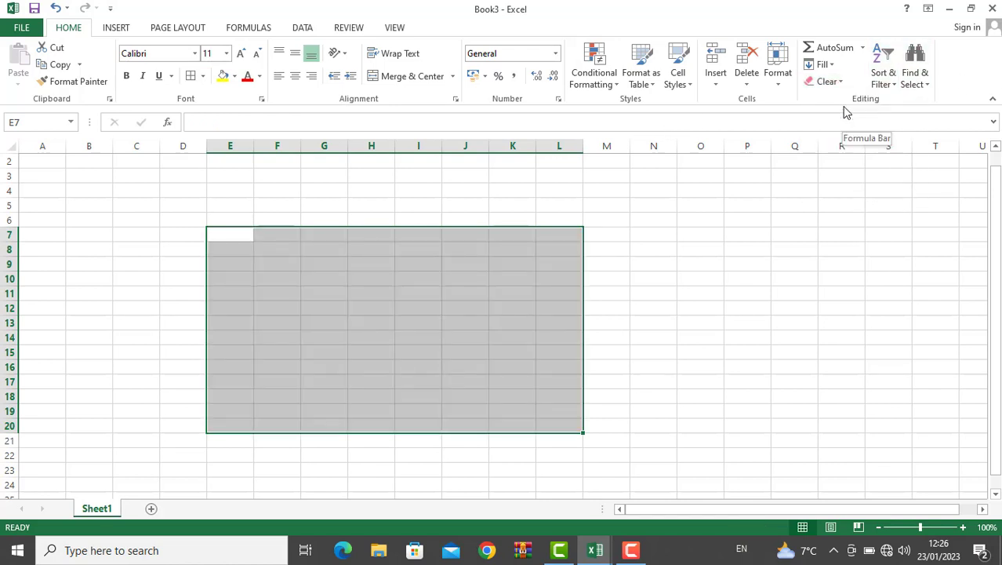
pyautogui.hotkey('ctrl', 'z')
# Clear only the formats of the range E7:L20, and undo the clearing.
pyautogui.click(833, 82)
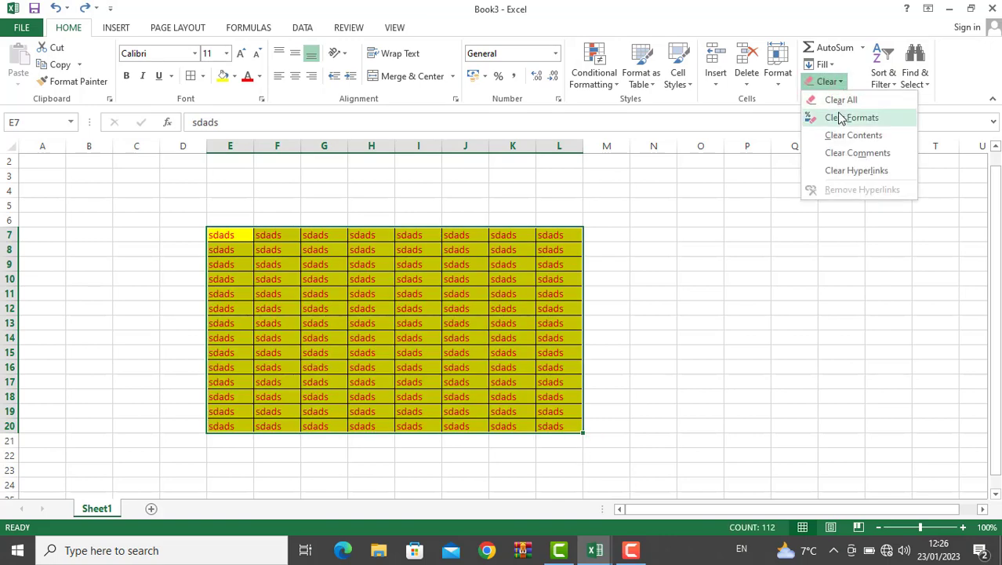
pyautogui.click(841, 118)
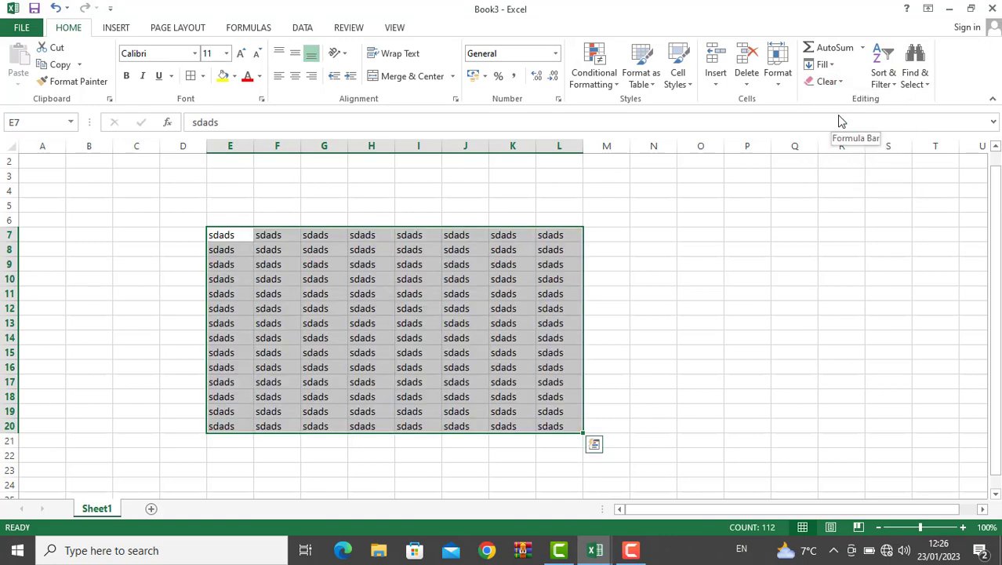
pyautogui.hotkey('ctrl', 'z')
# Clear only the contents of the range E7:L20, and undo the clearing.
pyautogui.click(833, 87)
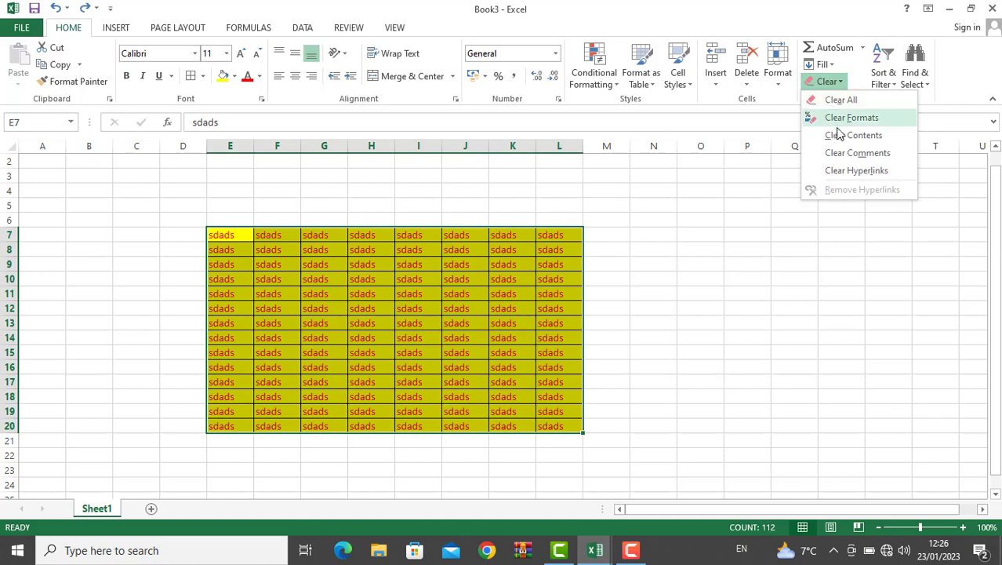
pyautogui.click(839, 139)
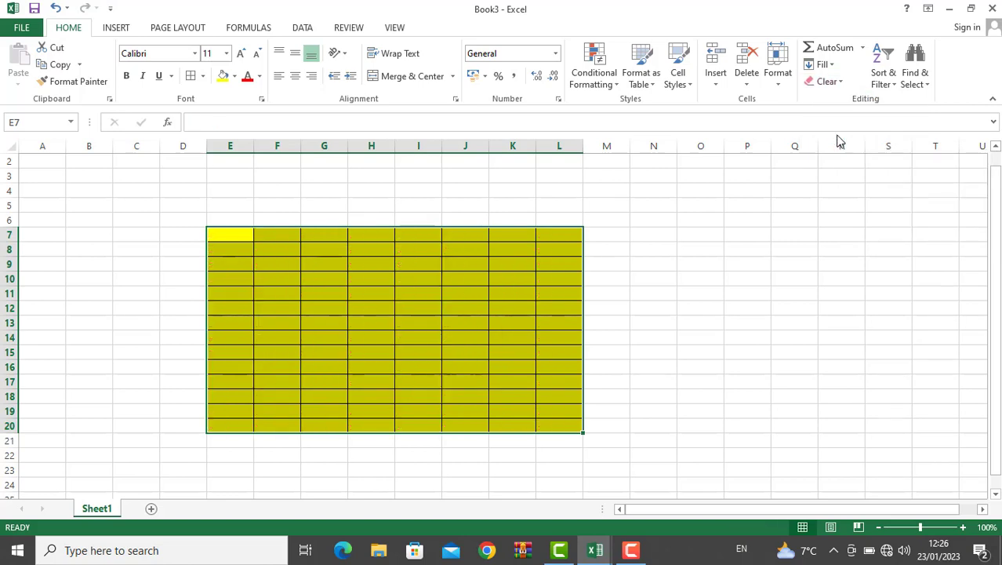
pyautogui.hotkey('ctrl', 'z')
pyautogui.click(831, 83)
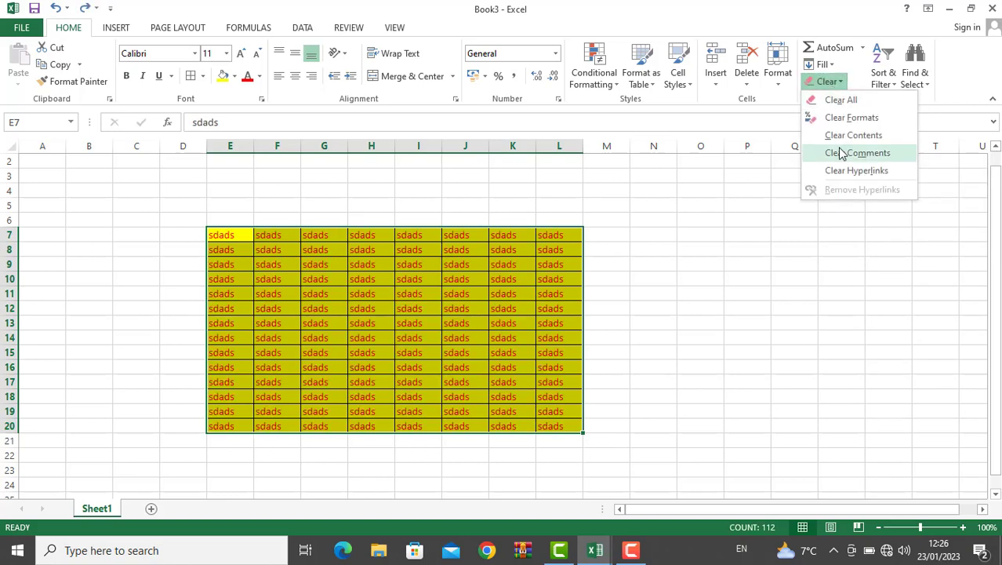
pyautogui.click(430, 311)
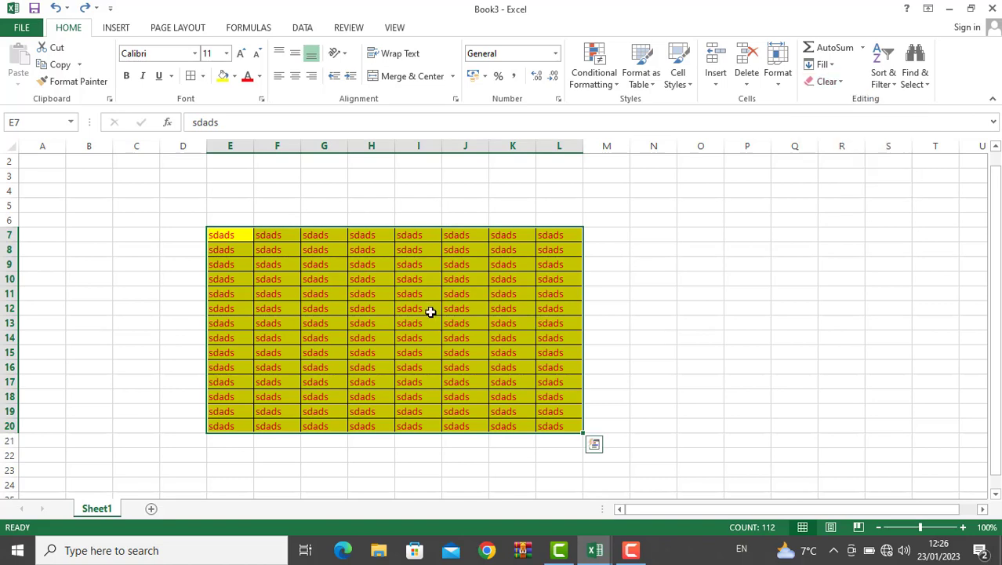
pyautogui.click(431, 311)
pyautogui.click(345, 30)
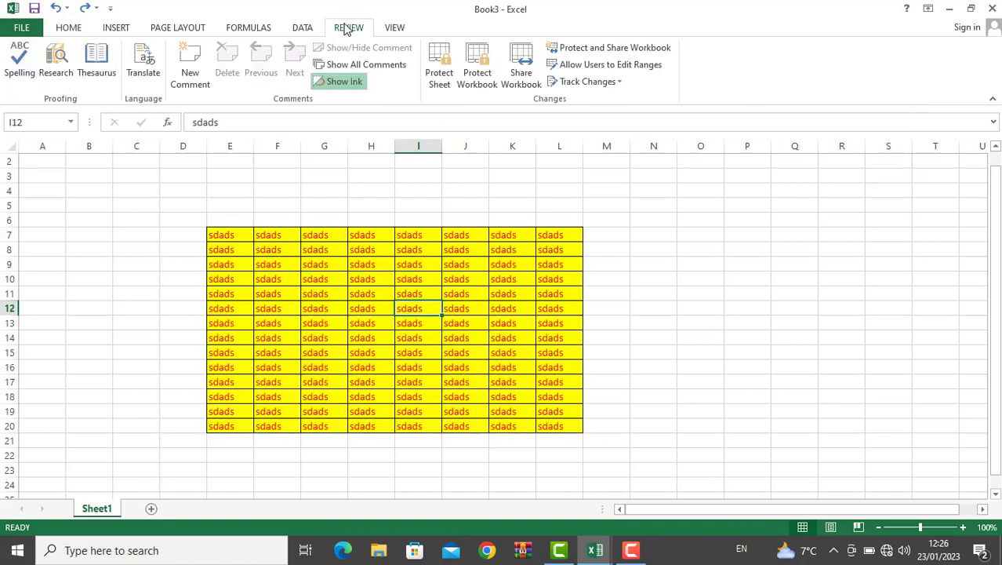
pyautogui.click(69, 28)
# Add the comment "sfsfsd" to cell I11 and the comment "dfsdfsdf" to cell G11.
pyautogui.click(411, 293)
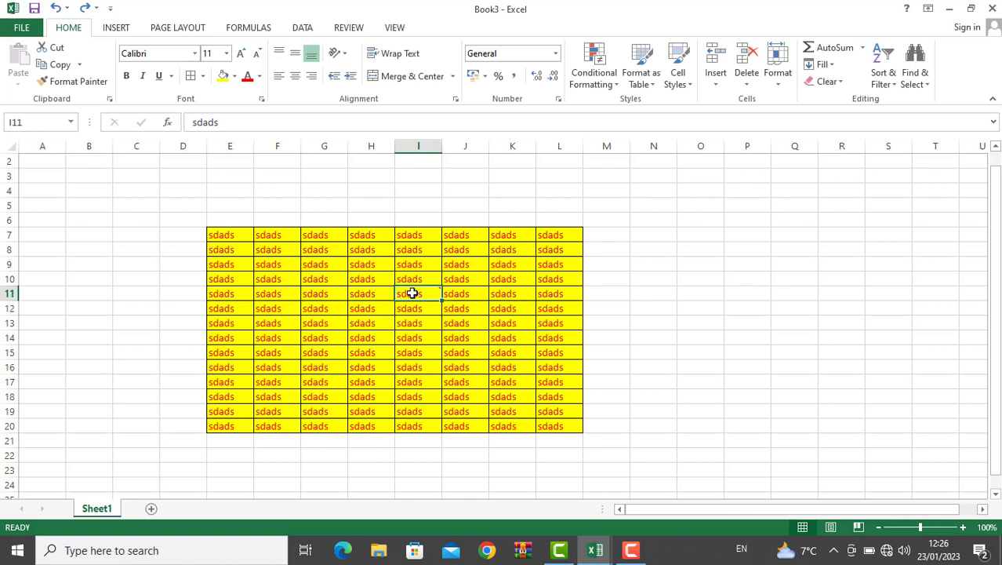
pyautogui.hotkey('shift', 'F2')
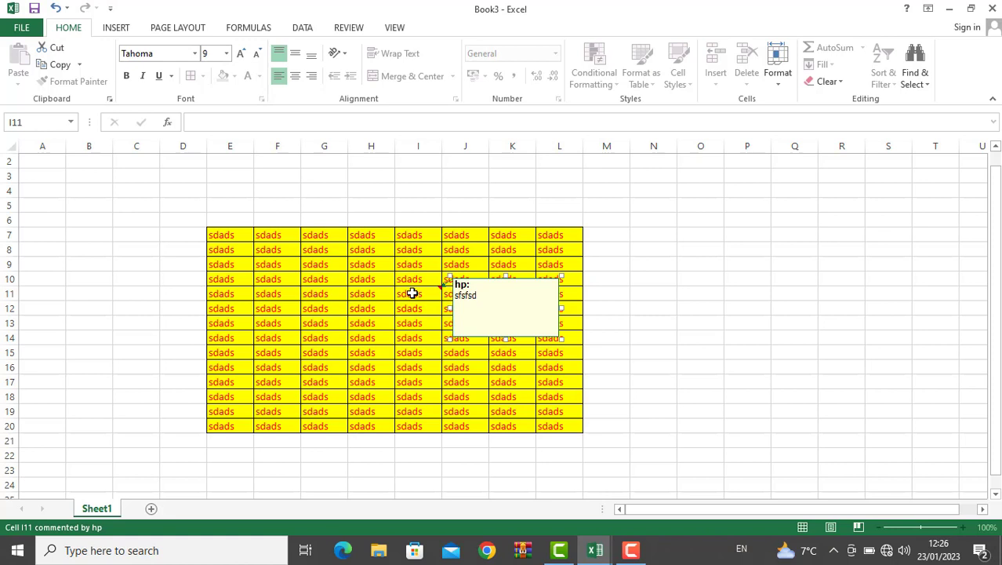
pyautogui.click(326, 290)
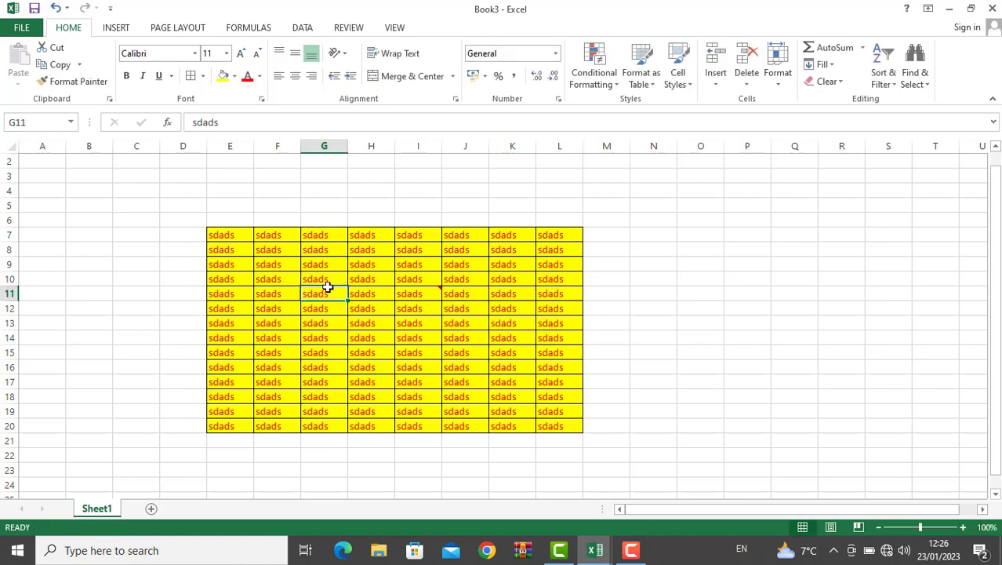
pyautogui.hotkey('shift', 'F2')
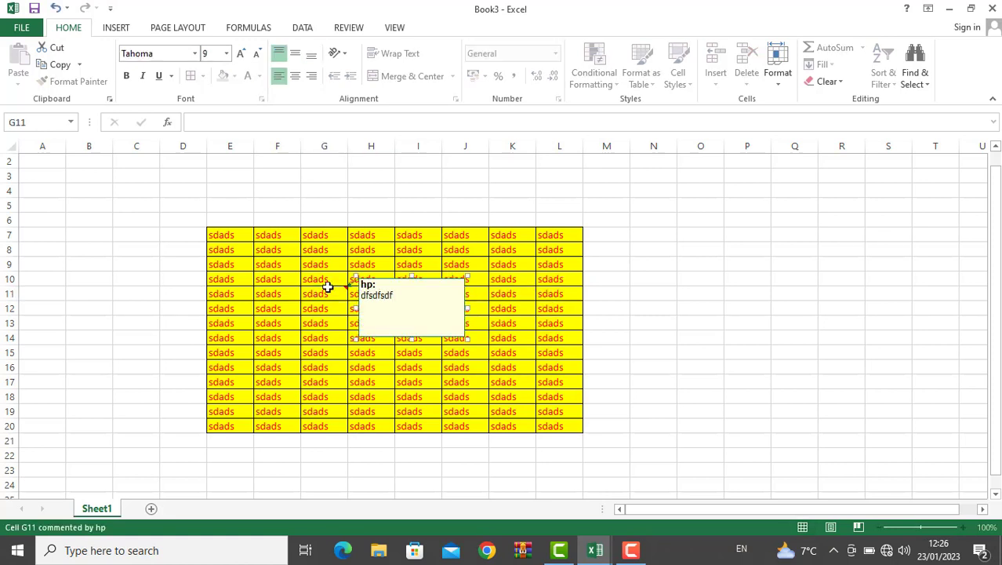
pyautogui.click(325, 284)
# Clear only the comments from the whole range E7:L20.
pyautogui.hotkey('ctrl', 'a')
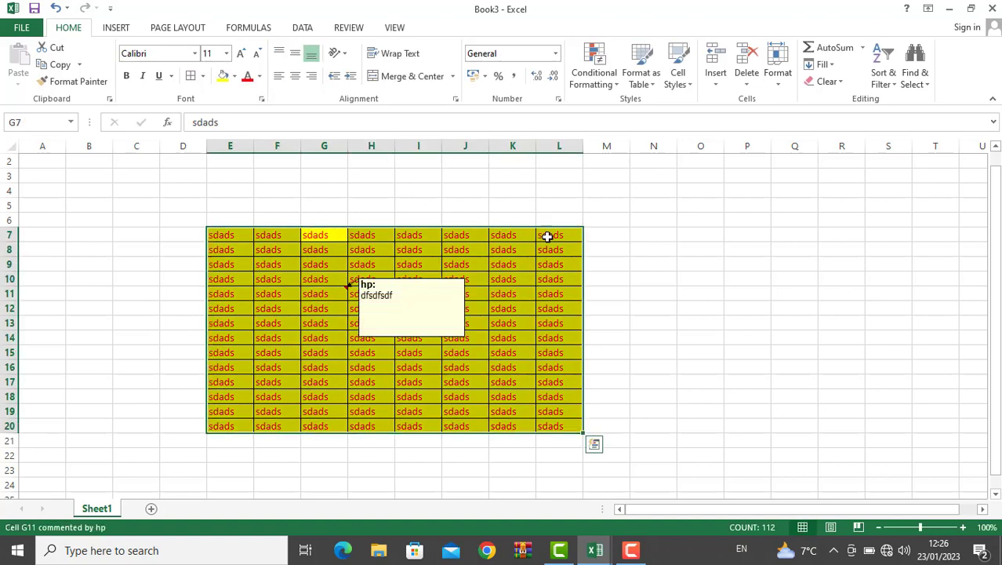
pyautogui.click(826, 82)
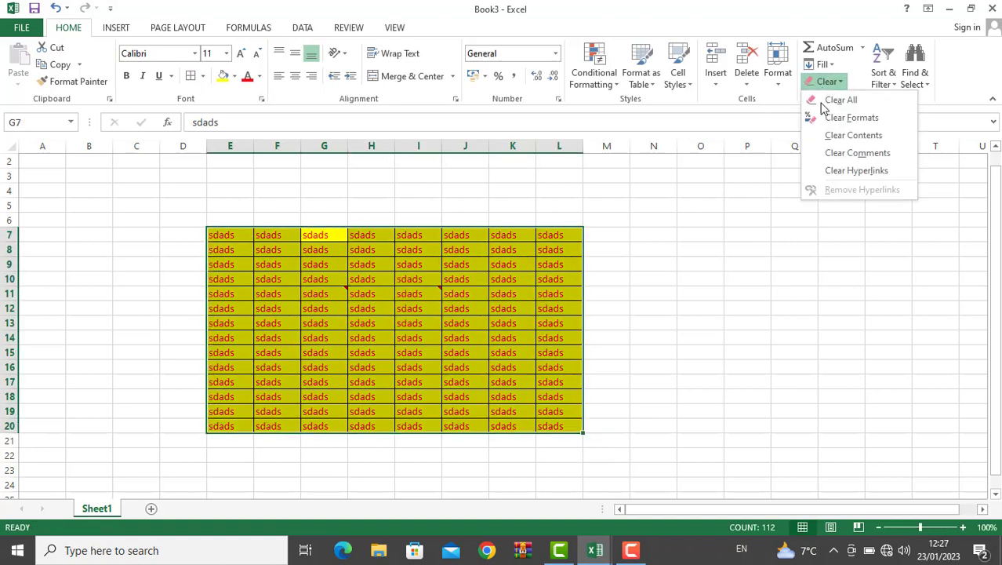
pyautogui.click(832, 153)
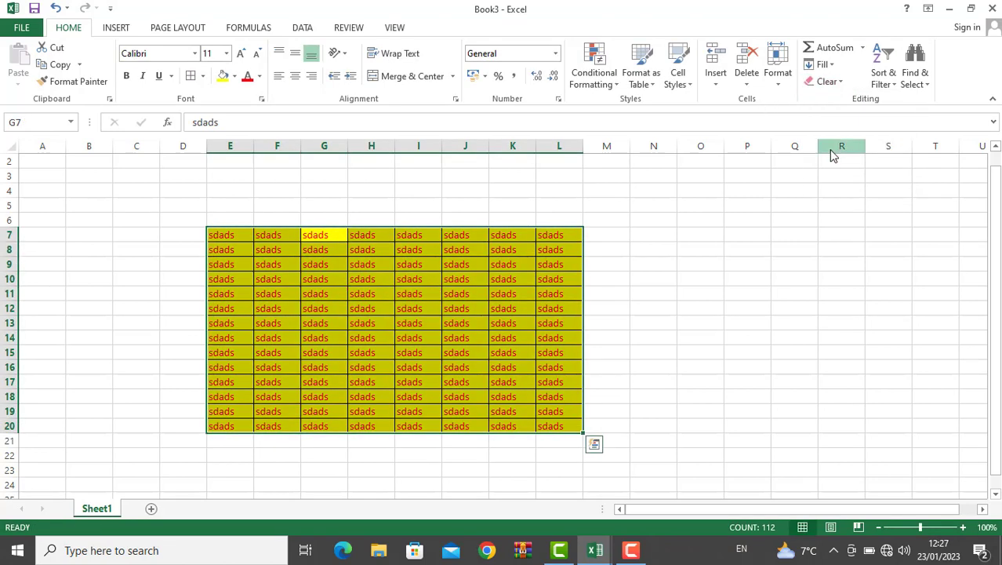
pyautogui.click(826, 83)
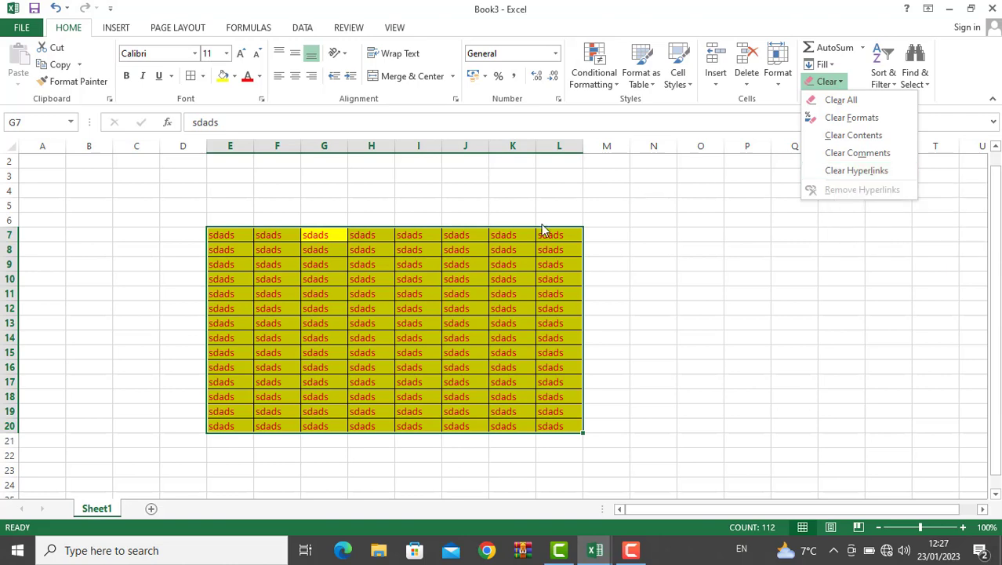
pyautogui.click(118, 28)
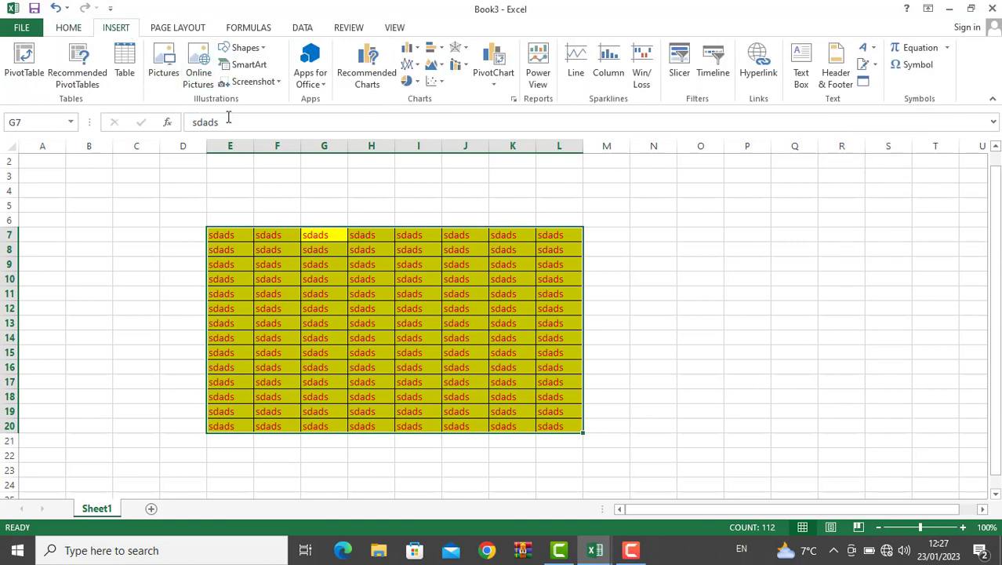
pyautogui.click(67, 31)
pyautogui.click(114, 33)
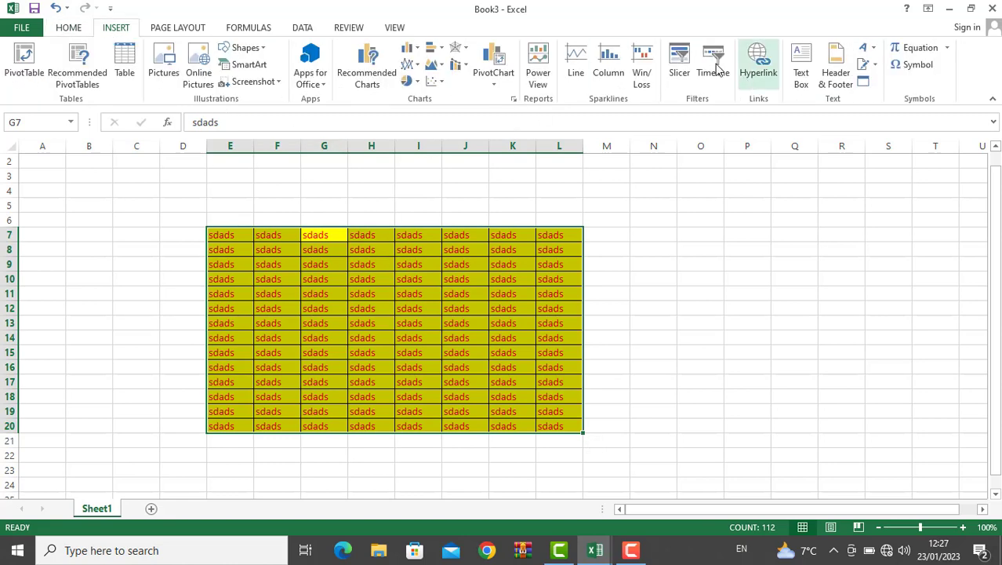
pyautogui.click(74, 33)
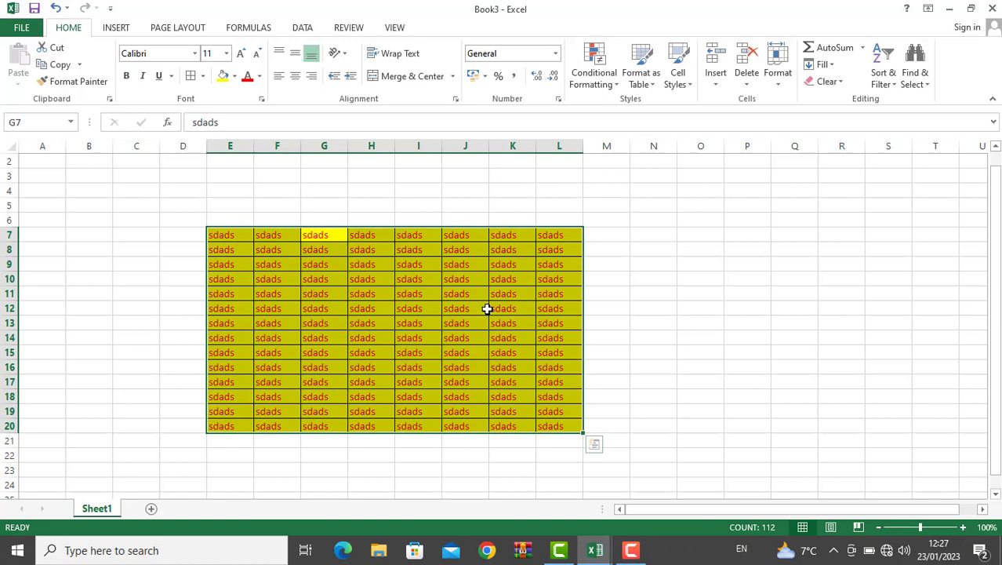
# Insert a hyperlink in cell J12 to the Documents file "Video provides a powerful way to help you prove your poin3".
pyautogui.click(487, 308)
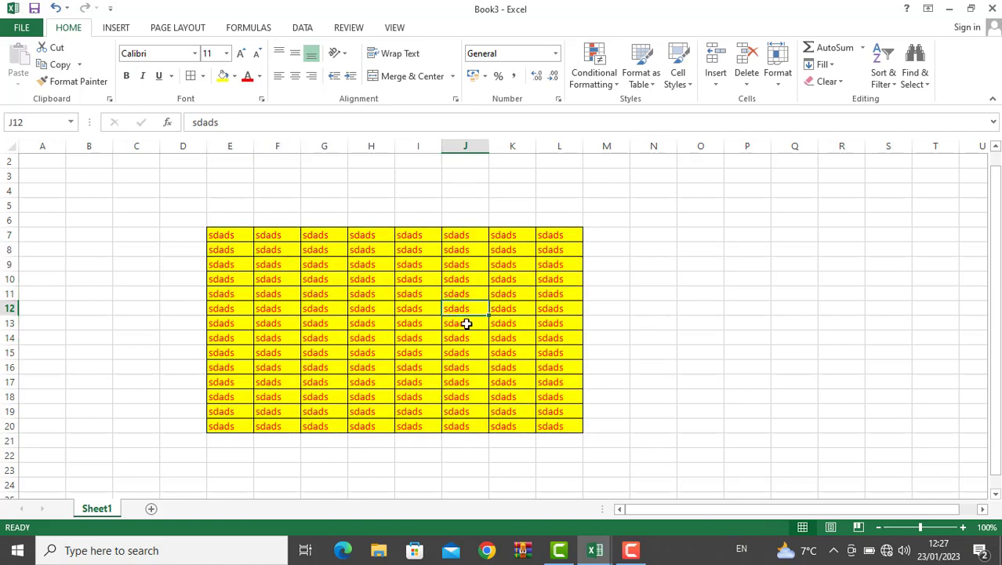
pyautogui.hotkey('ctrl', 'k')
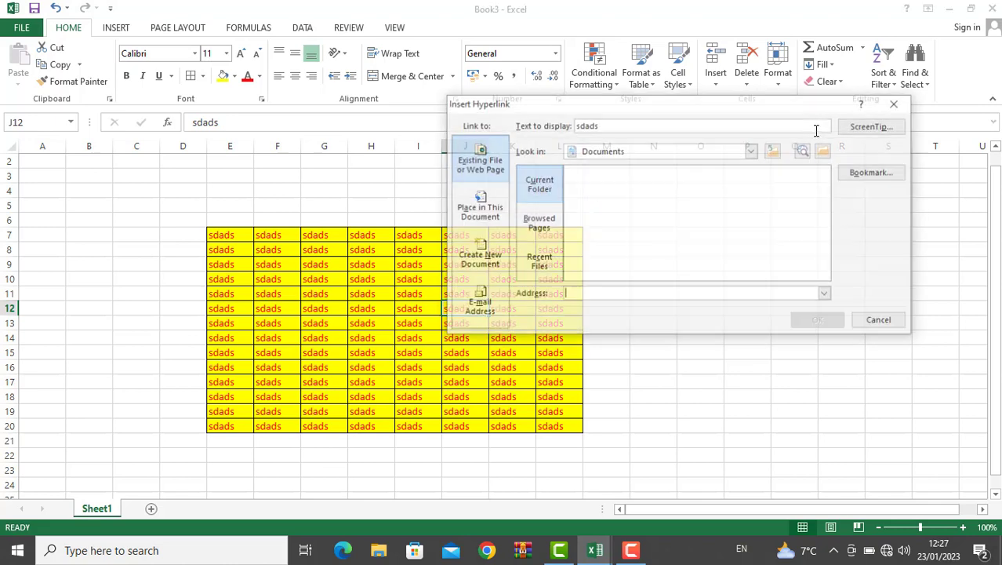
pyautogui.click(642, 250)
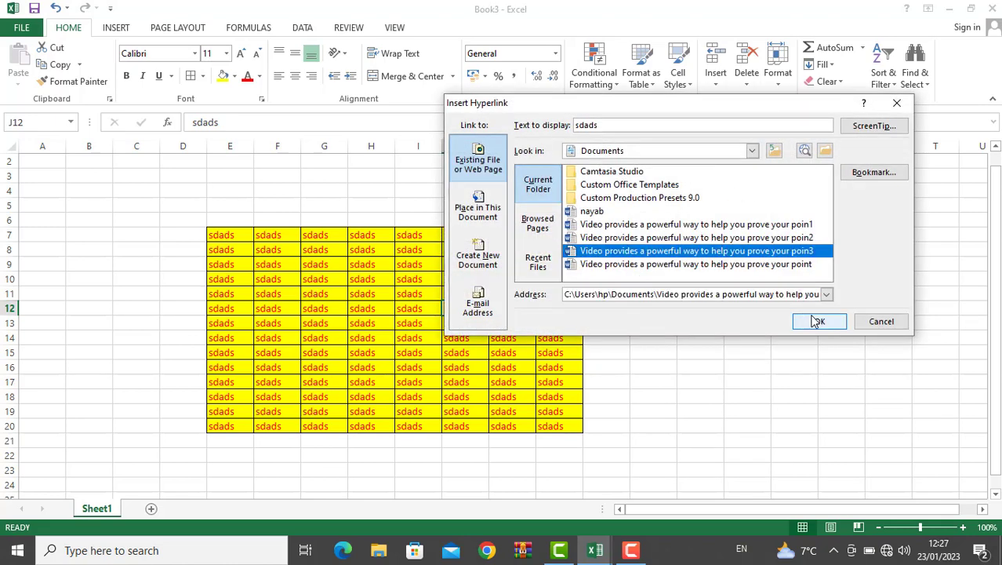
pyautogui.click(820, 320)
pyautogui.click(463, 336)
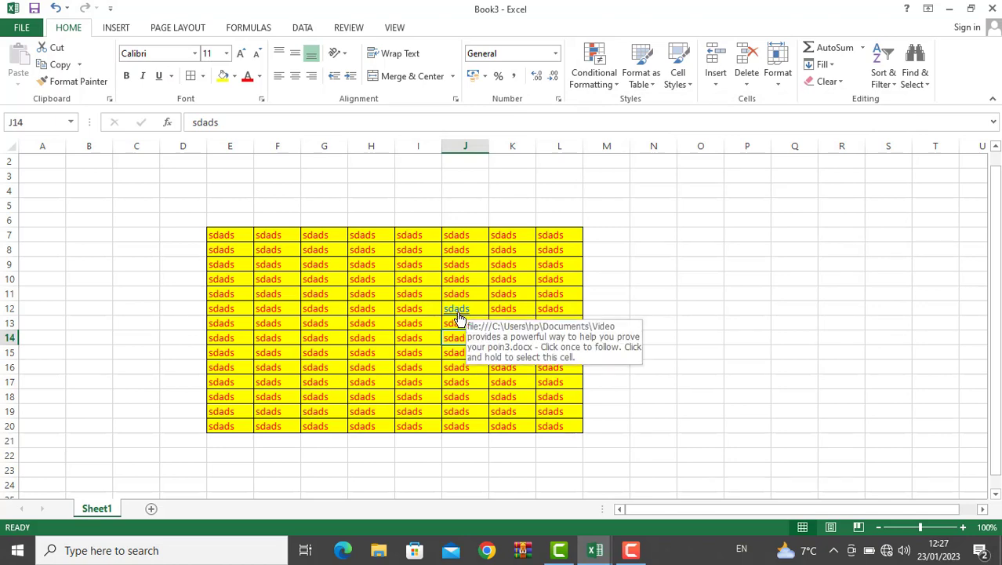
# Clear the hyperlinks from the whole range E7:L20 and check the availability of the Remove Hyperlinks option.
pyautogui.hotkey('ctrl', 'a')
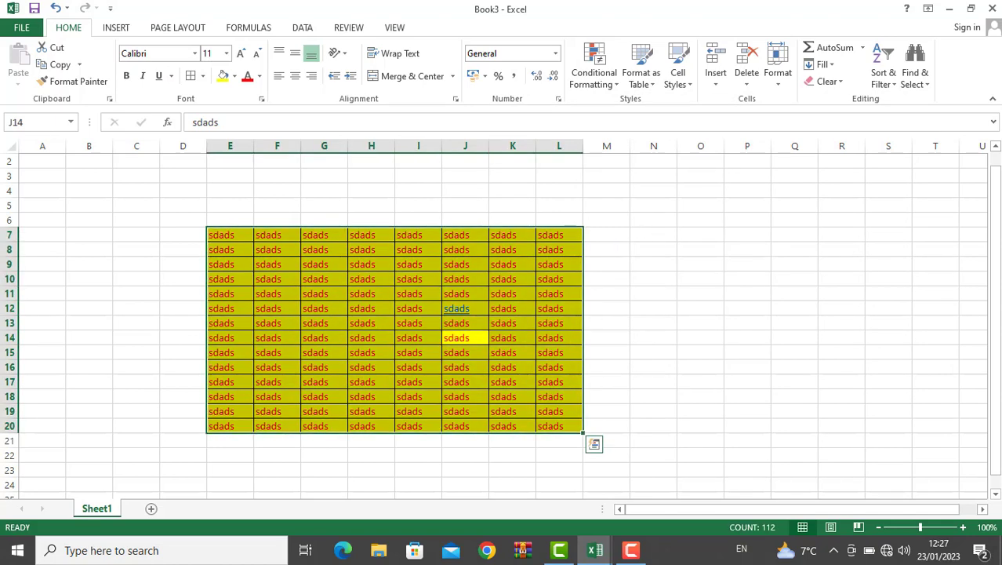
pyautogui.click(825, 82)
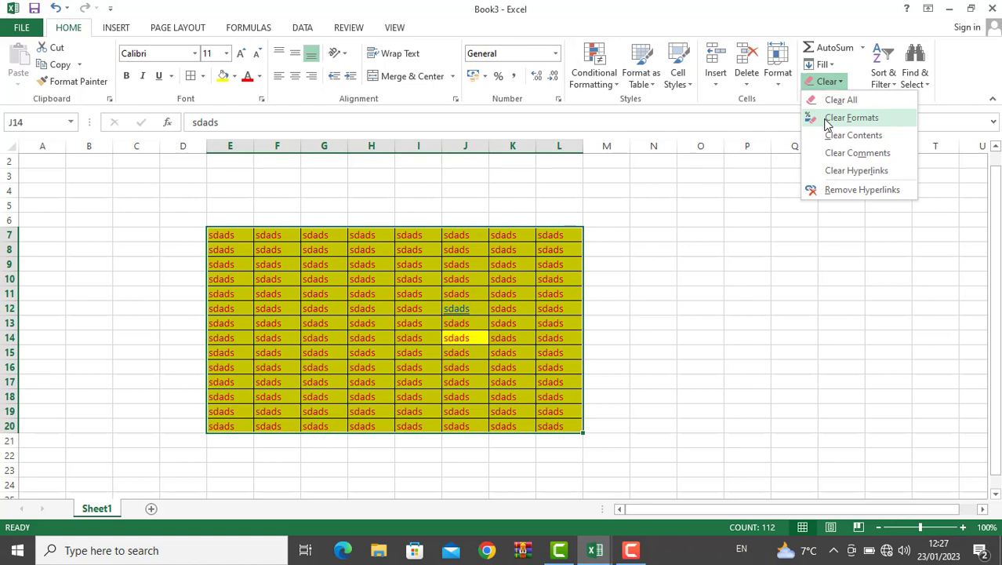
pyautogui.click(837, 171)
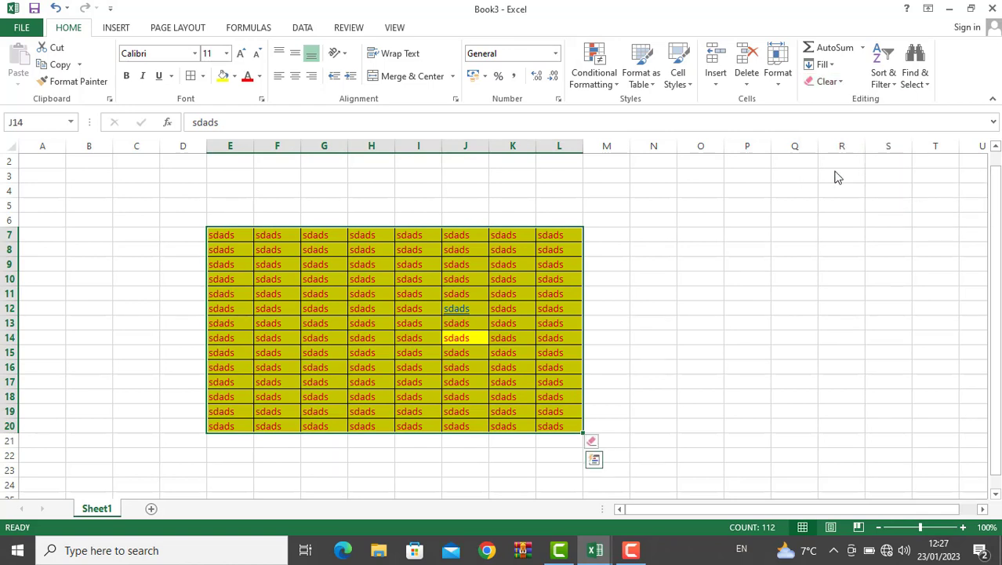
pyautogui.click(838, 83)
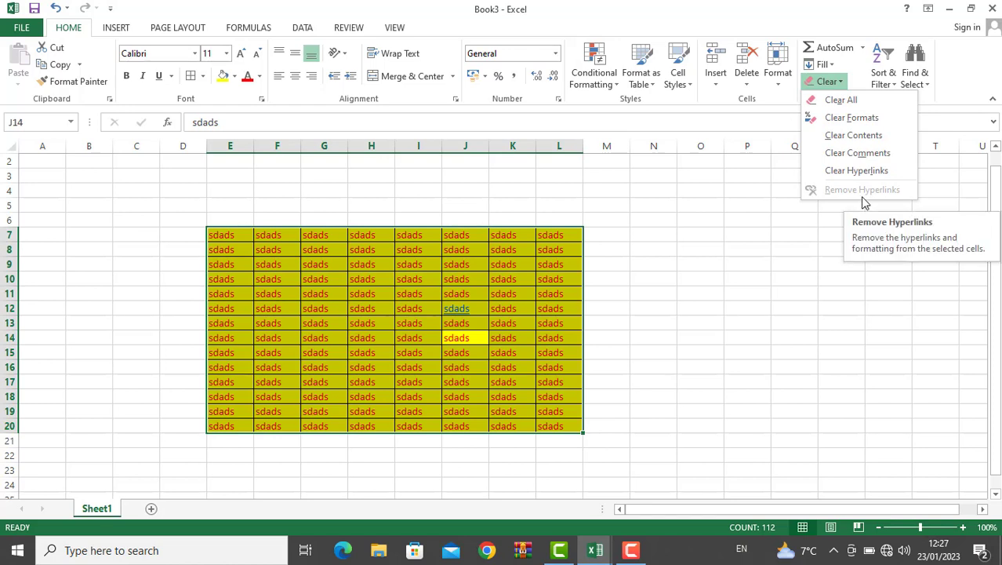
pyautogui.click(709, 229)
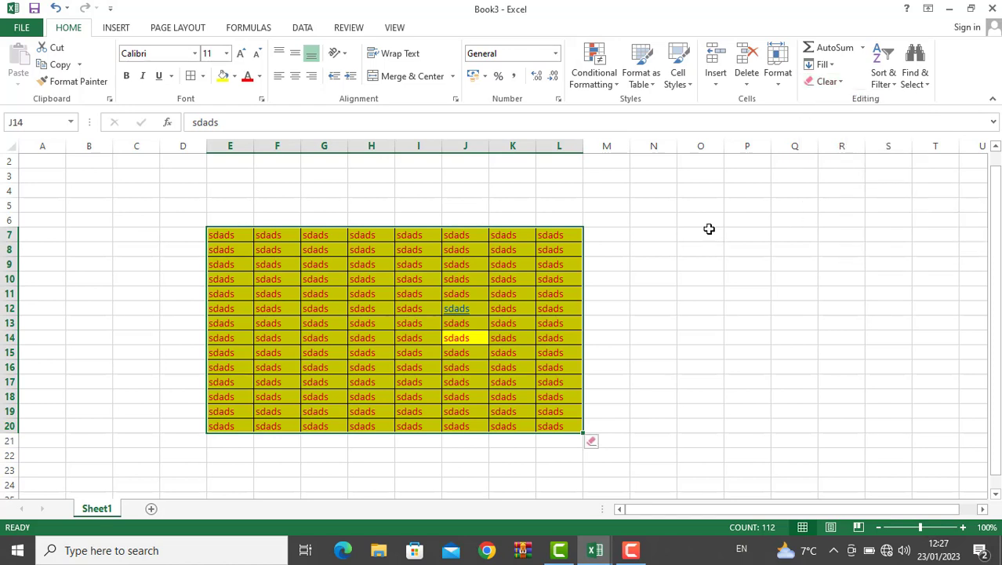
# Create a new blank workbook and show the available sort and filter options.
pyautogui.click(709, 229)
pyautogui.hotkey('ctrl', 'n')
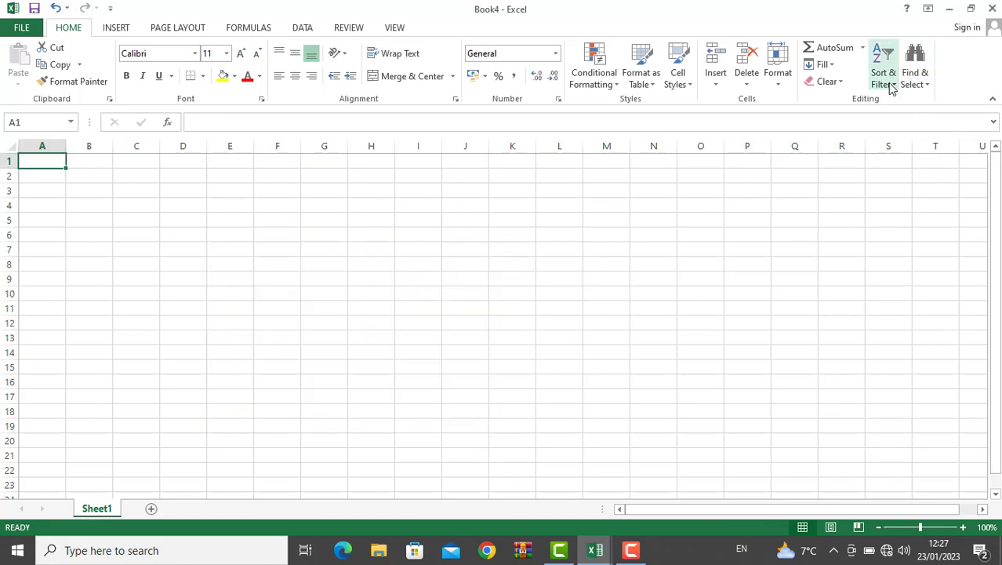
pyautogui.click(891, 84)
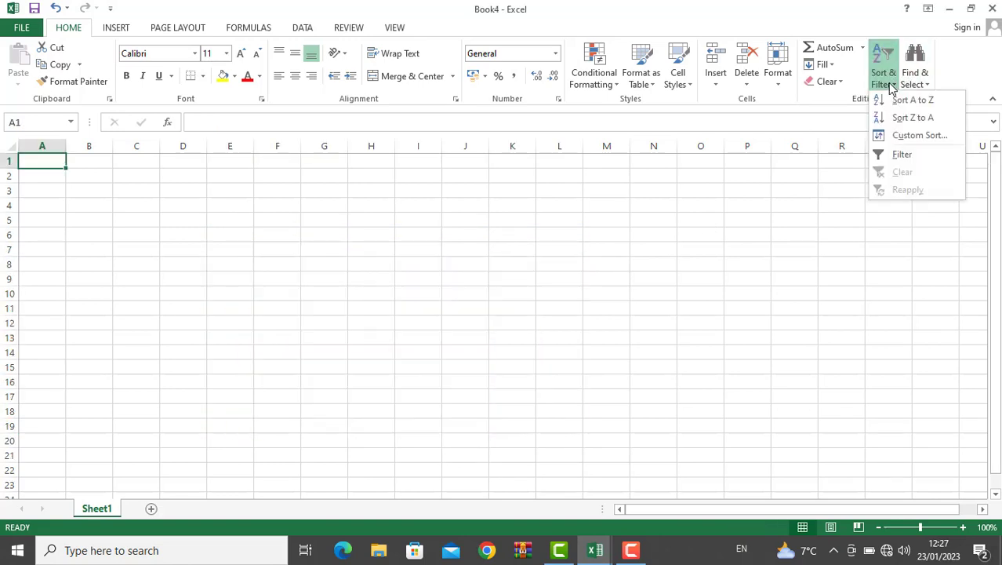
# Enter the numbers 1, 2, 3, 4 and 5 down cells H7 to H11.
pyautogui.click(388, 245)
pyautogui.click(389, 243)
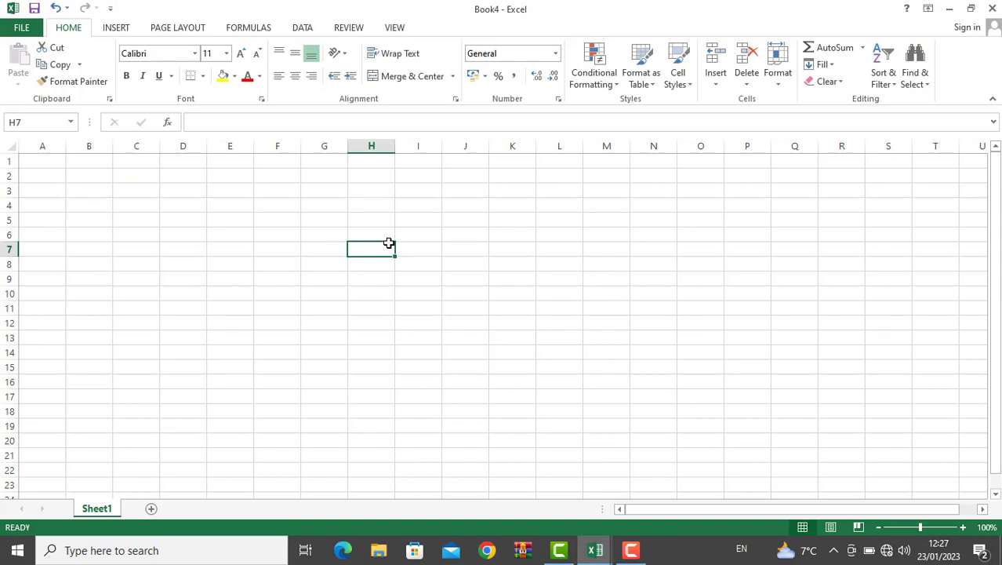
pyautogui.write('1')
pyautogui.press('Return')
pyautogui.write('2')
pyautogui.press('Return')
pyautogui.write('3')
pyautogui.press('Return')
pyautogui.write('45')
pyautogui.press('Return')
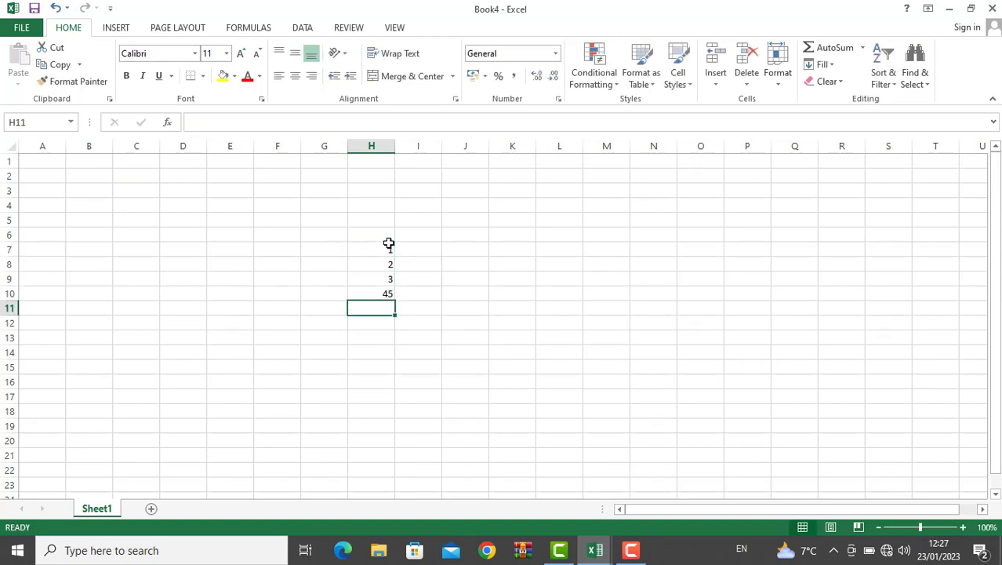
pyautogui.press('Up')
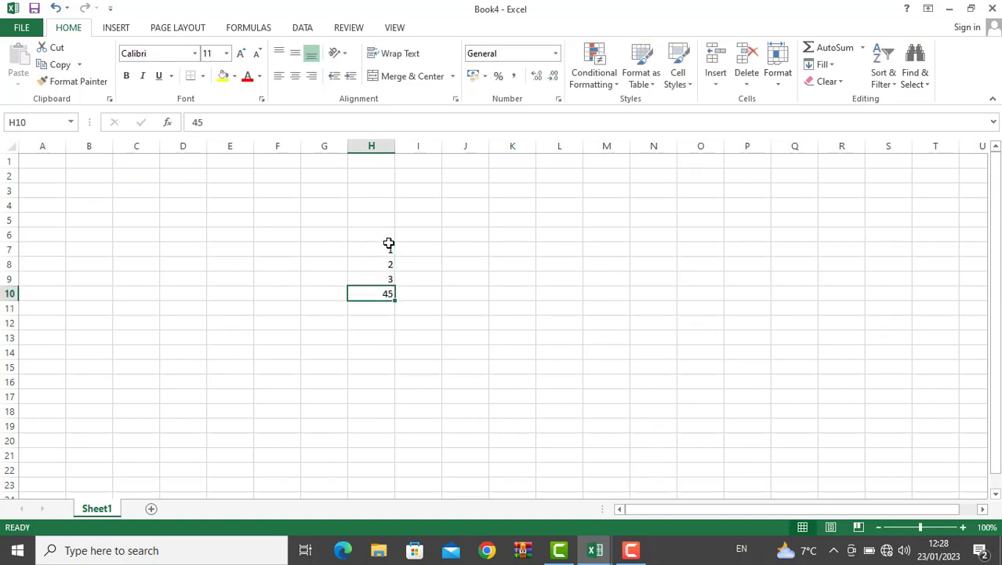
pyautogui.write('4')
pyautogui.press('Return')
pyautogui.write('5')
pyautogui.press('Return')
# Sort the range H7:H11 from smallest to largest, and re-sort it from largest to smallest.
pyautogui.click(388, 250)
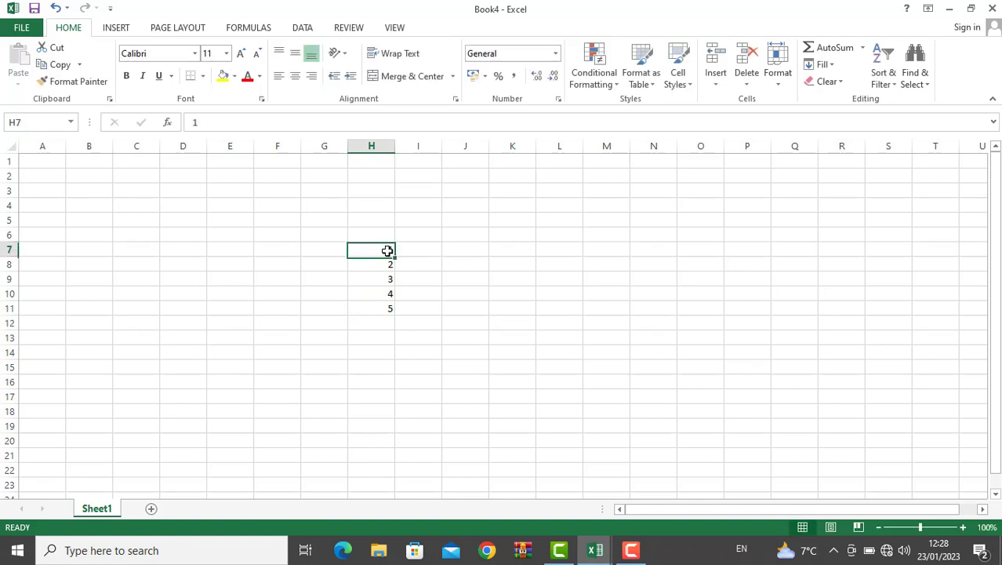
pyautogui.moveTo(388, 250); pyautogui.dragTo(388, 311)
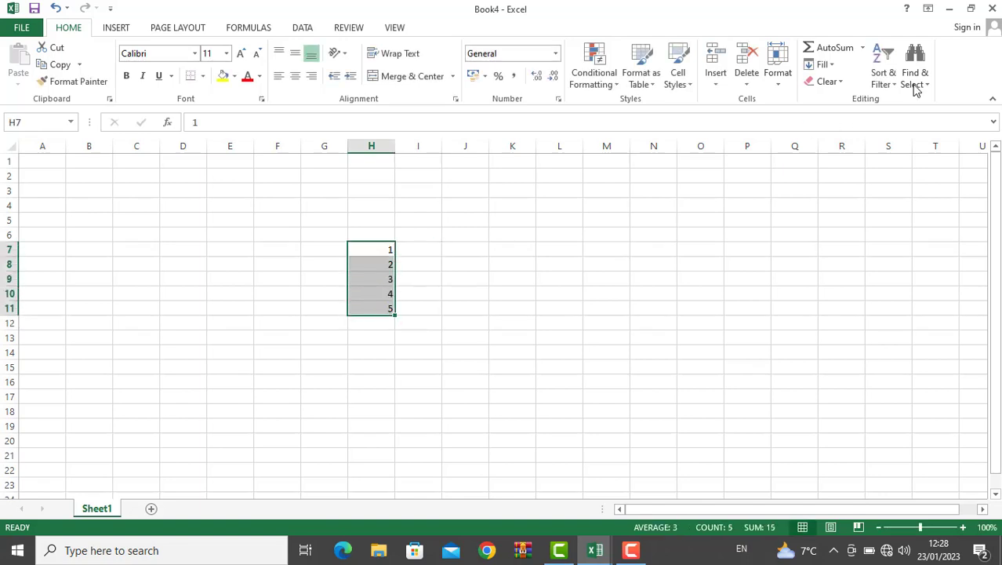
pyautogui.click(882, 81)
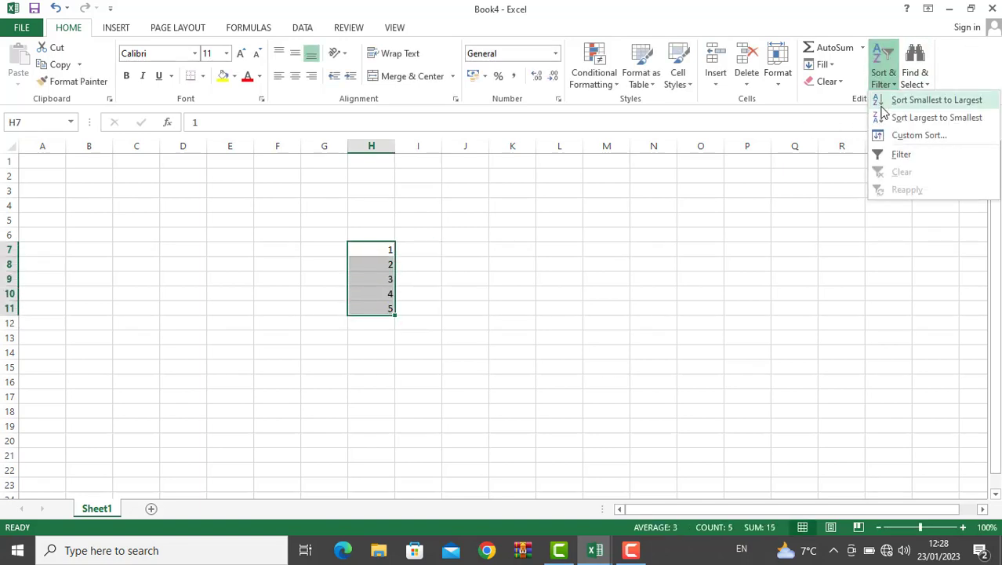
pyautogui.click(881, 107)
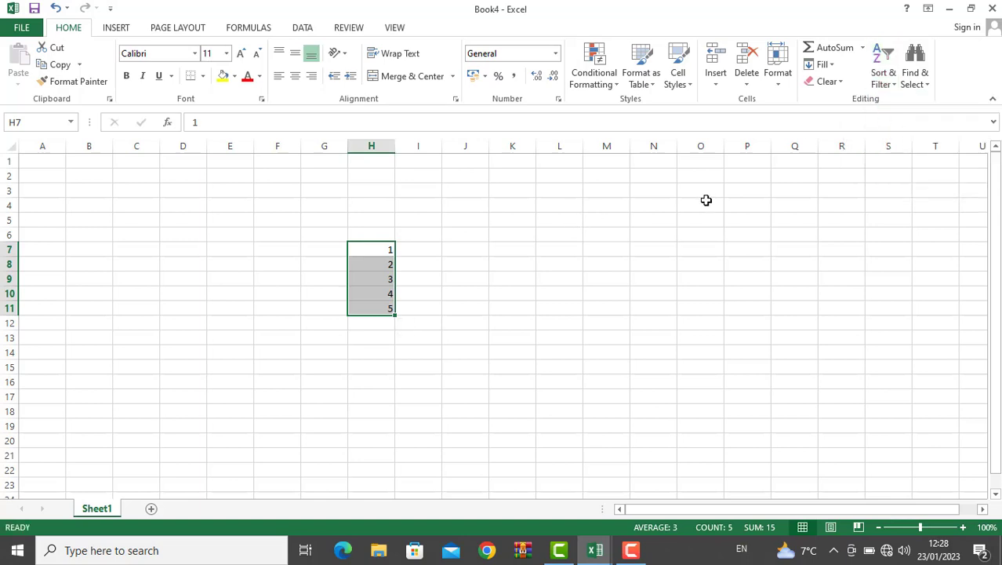
pyautogui.click(883, 81)
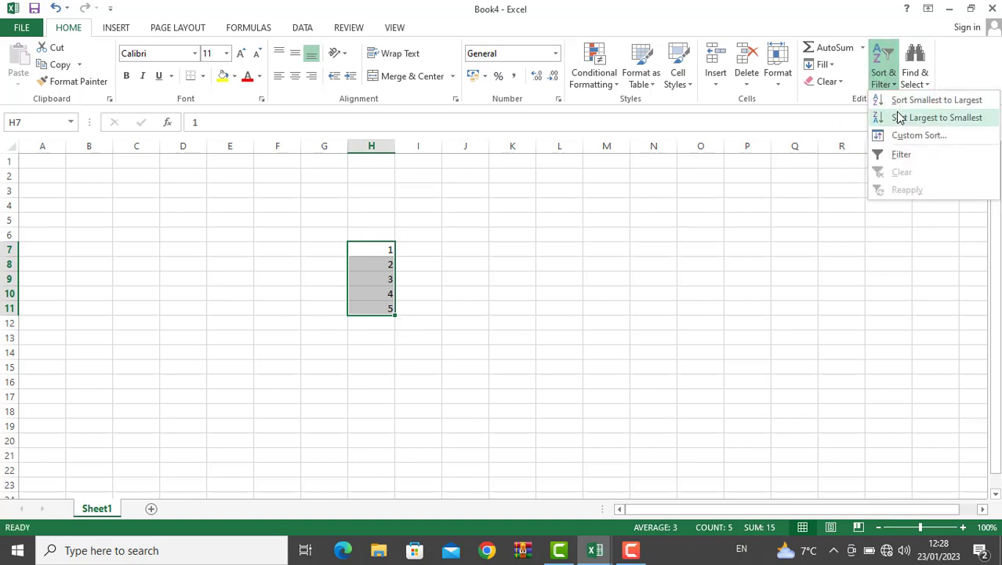
pyautogui.click(900, 118)
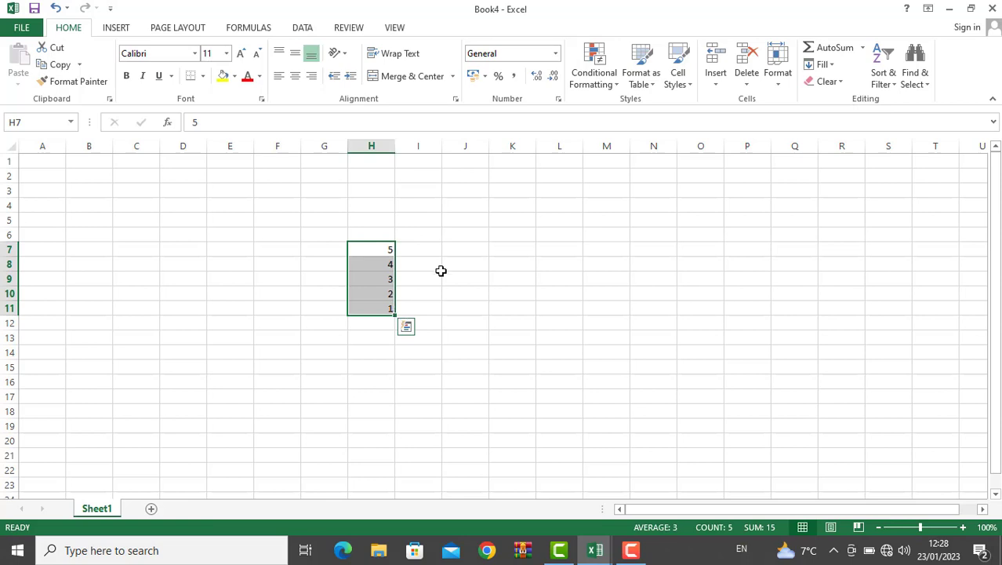
# Show the Custom Sort option available for the range H7:H11.
pyautogui.click(883, 78)
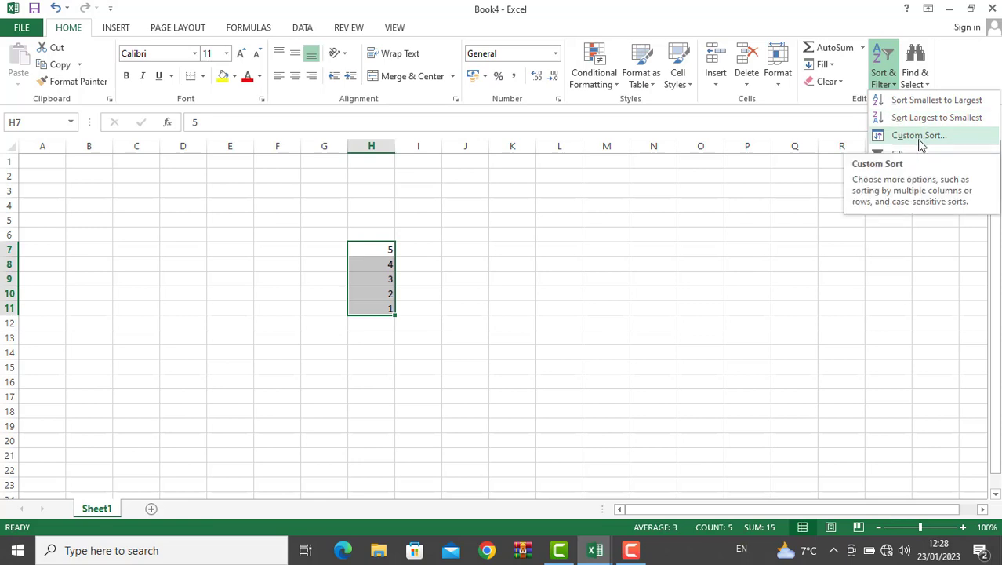
pyautogui.click(619, 239)
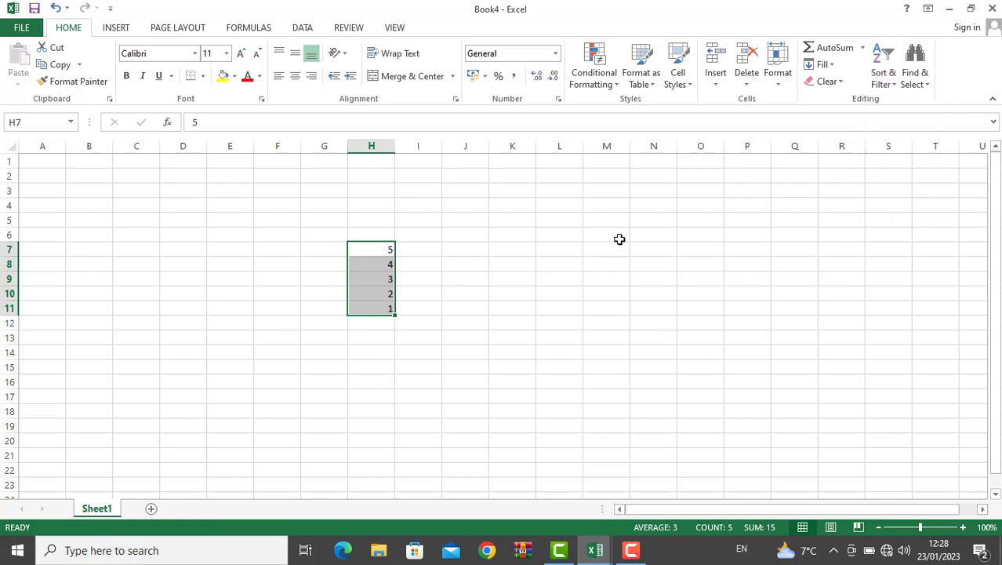
# Create a new blank workbook and enter the headers name, prgoram and fee in cells E7 to G7.
pyautogui.hotkey('ctrl', 'n')
pyautogui.click(243, 248)
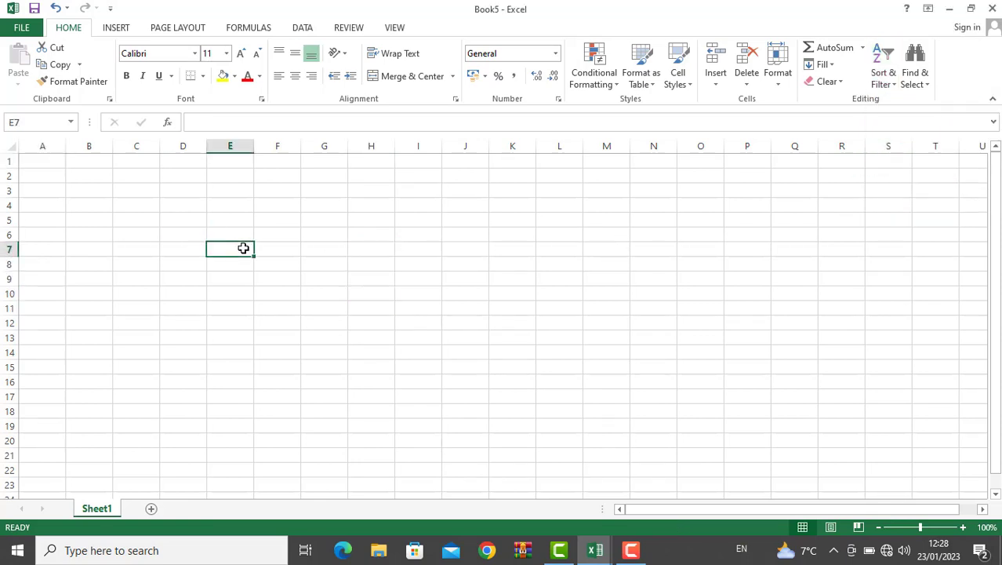
pyautogui.write('name')
pyautogui.press('Tab')
pyautogui.write('prgoram')
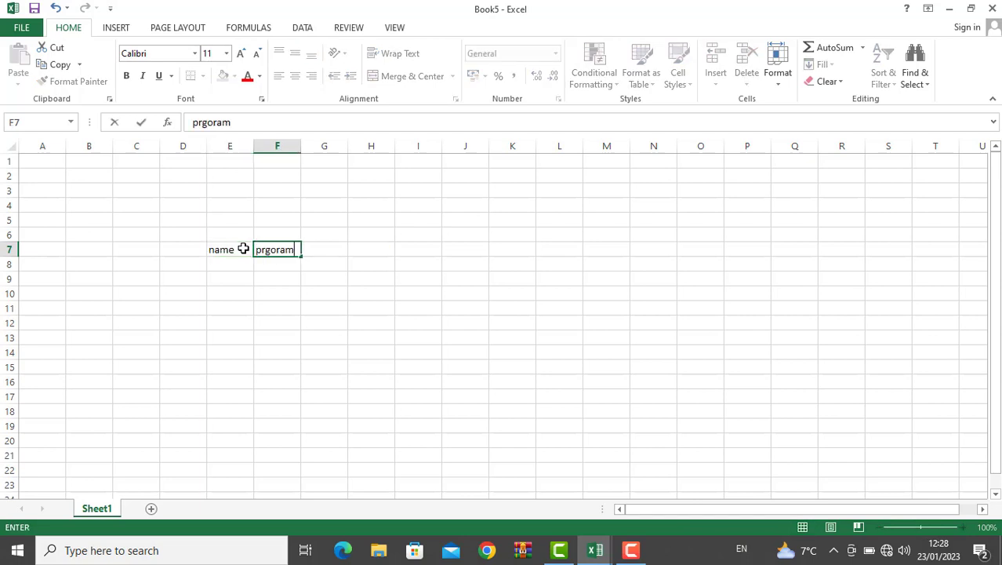
pyautogui.press('Tab')
pyautogui.write('fee')
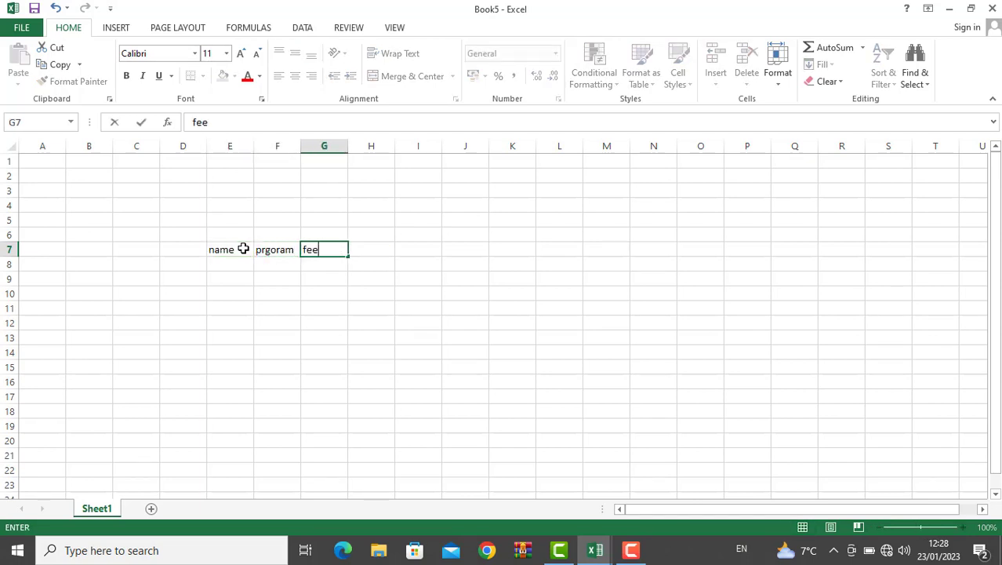
pyautogui.press('Return')
# Enter the fees 345, 34, 534, 534, 53, 453 and 45 down cells G8 to G14.
pyautogui.write('345 34')
pyautogui.press('Return')
pyautogui.write('534 534')
pyautogui.press('Return')
pyautogui.write('53')
pyautogui.press('Return')
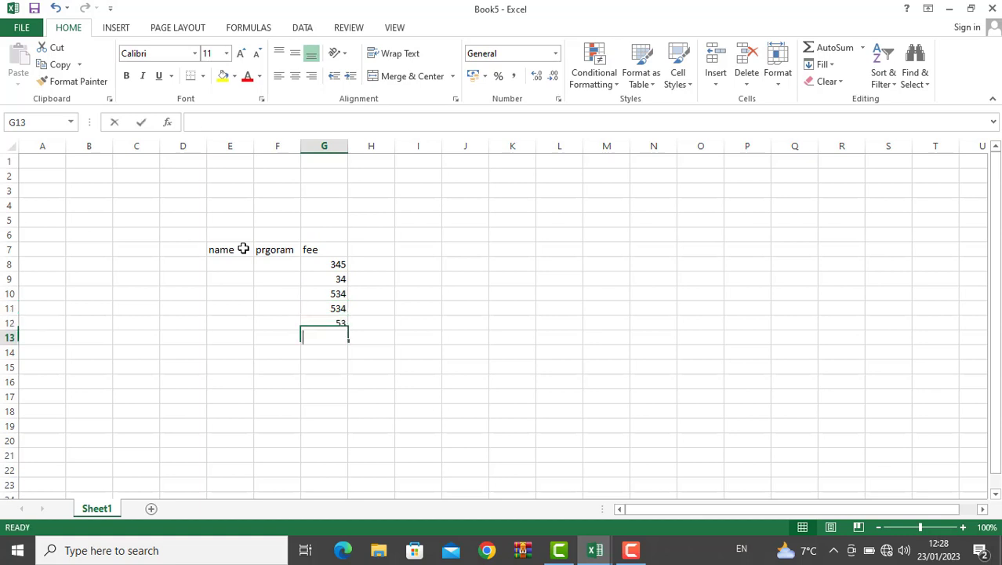
pyautogui.write('453')
pyautogui.press('Return')
pyautogui.write('45')
# Enter winword, excel, access and porntd down cells F8 to F11 of the program column.
pyautogui.click(266, 263)
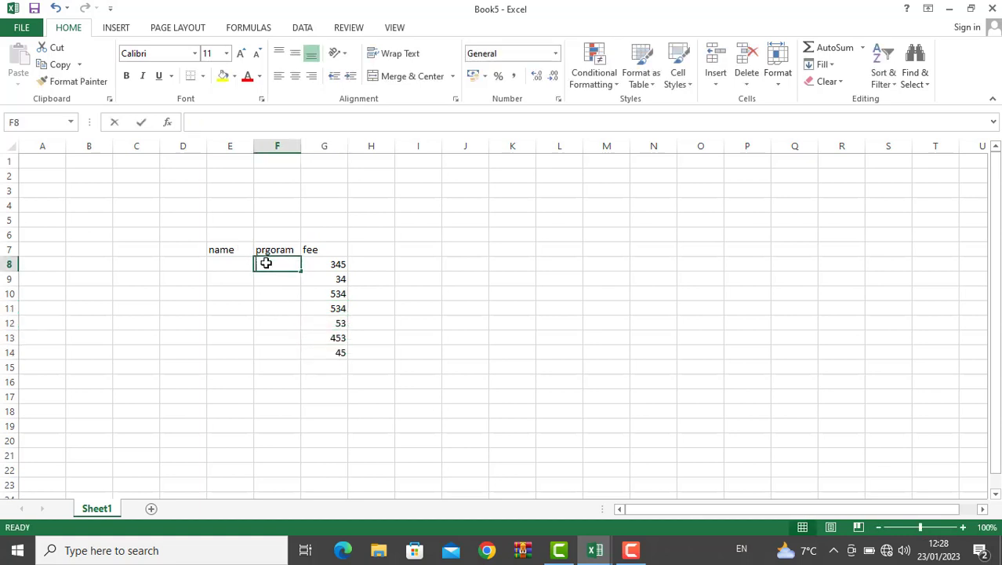
pyautogui.write('winword#e')
pyautogui.press('BackSpace')
pyautogui.press('BackSpace')
pyautogui.press('BackSpace')
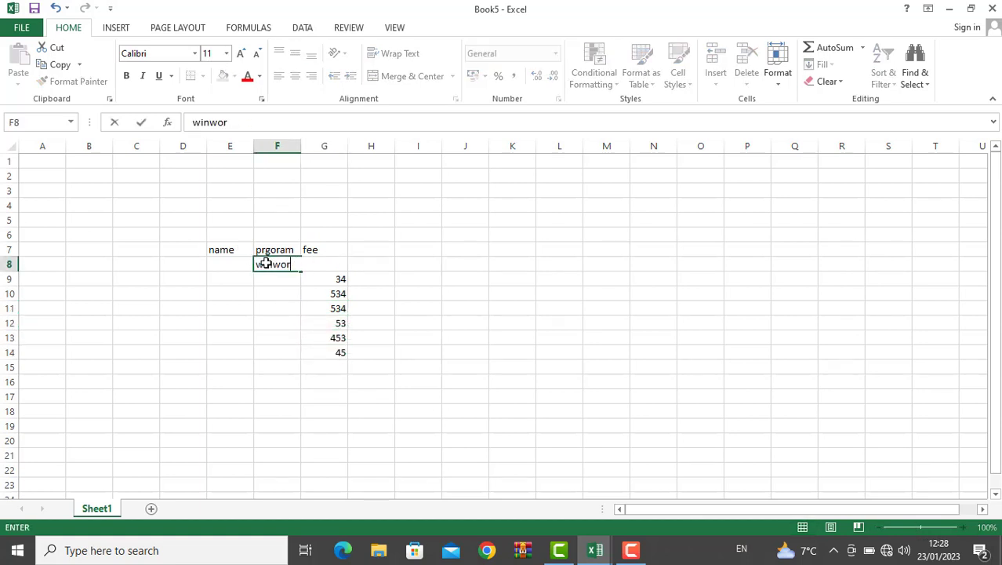
pyautogui.write('d')
pyautogui.press('Return')
pyautogui.write('excel')
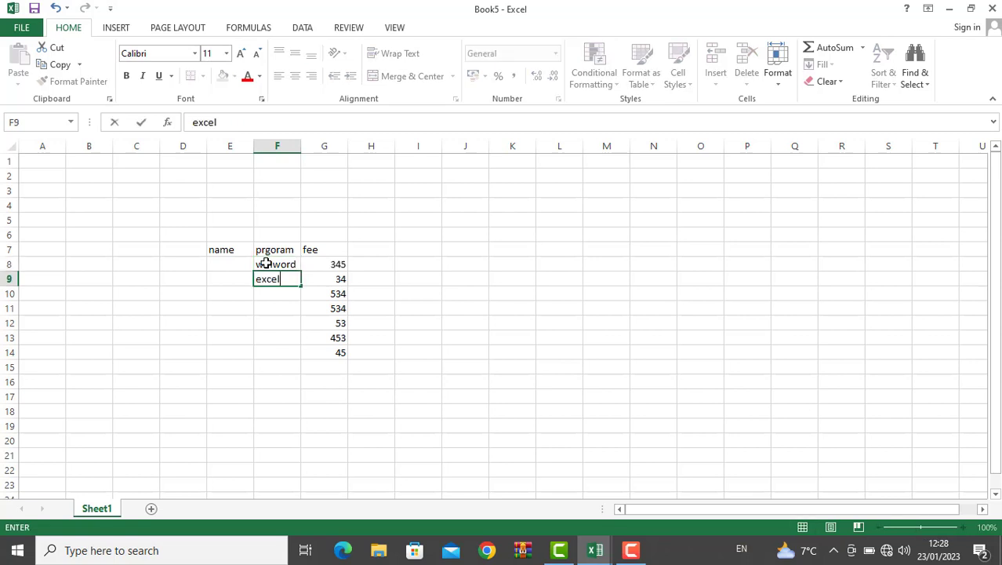
pyautogui.press('Return')
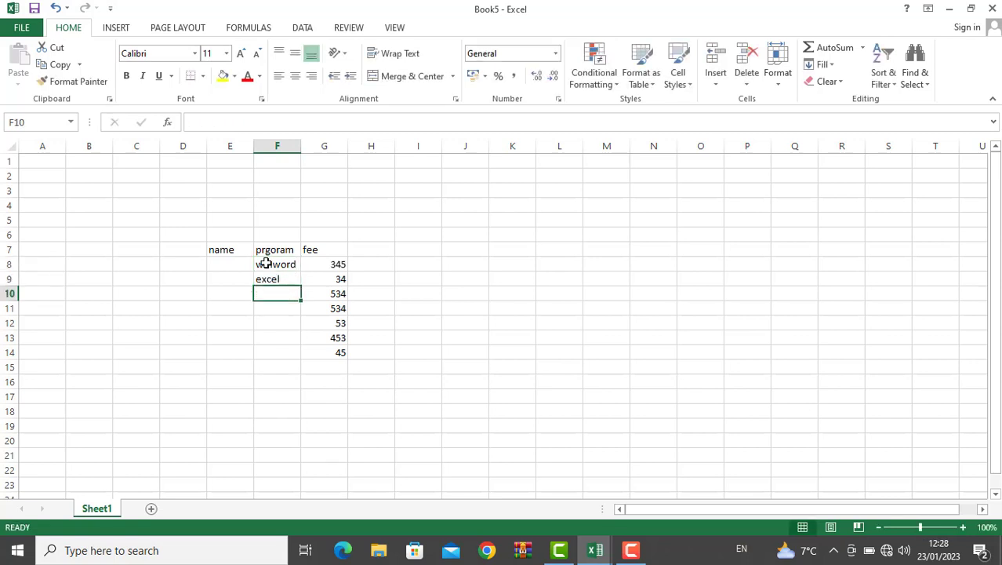
pyautogui.write('access')
pyautogui.press('Return')
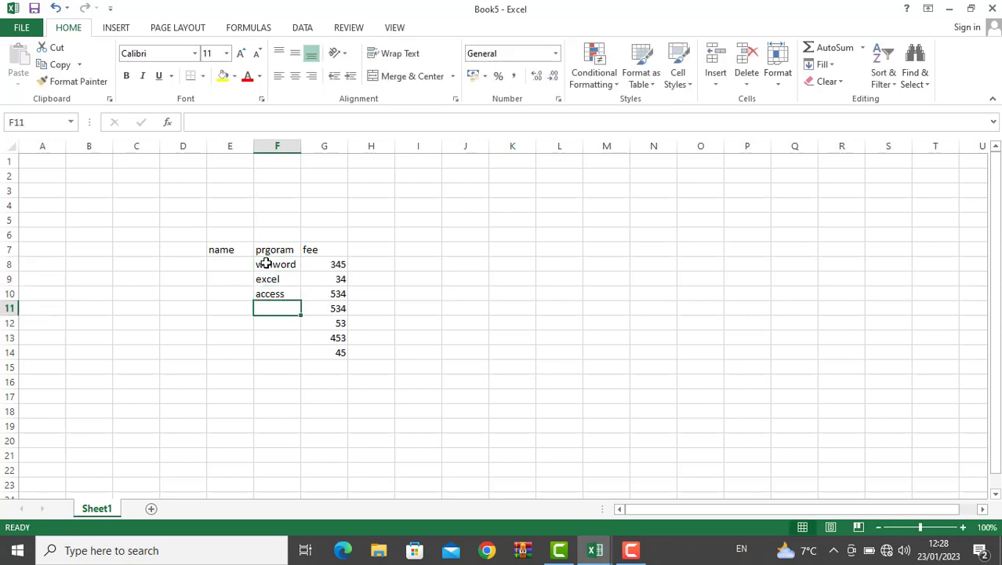
pyautogui.write('porntd')
pyautogui.press('Return')
# Enter dos in cell F12 and fill it down to F14 and up to F8.
pyautogui.write('dso')
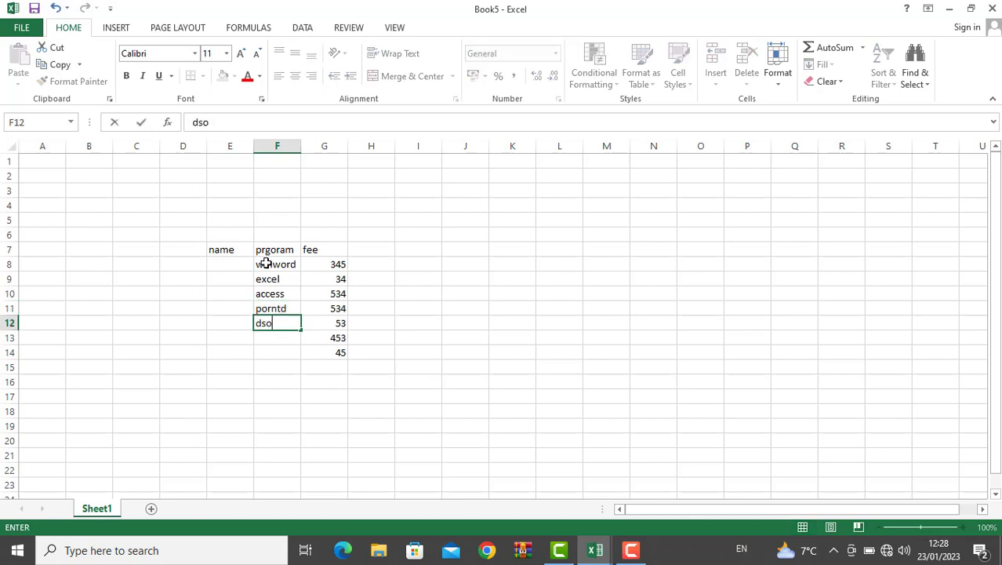
pyautogui.write('os')
pyautogui.moveTo(282, 355); pyautogui.dragTo(281, 367)
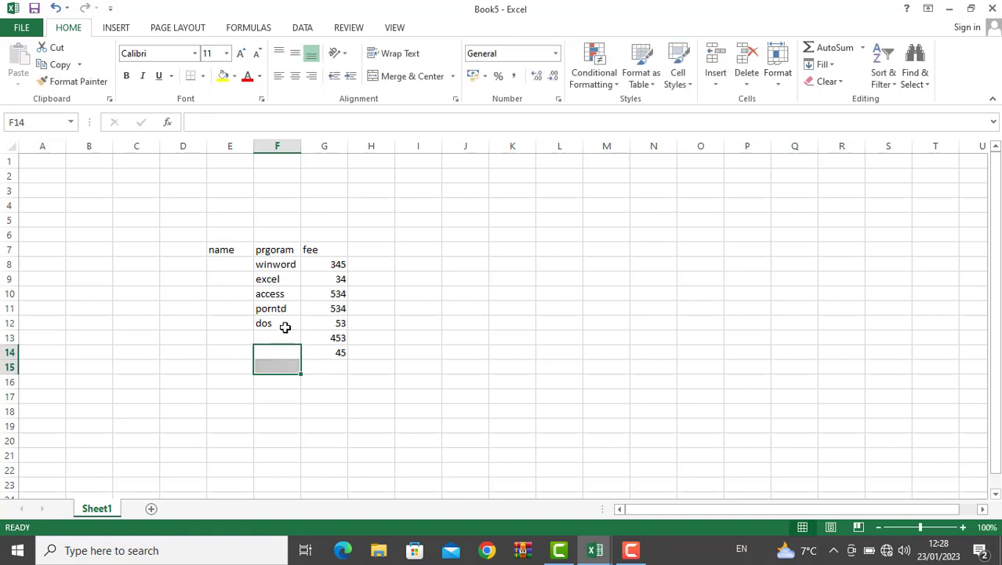
pyautogui.click(284, 322)
pyautogui.moveTo(299, 331); pyautogui.dragTo(300, 359)
pyautogui.moveTo(300, 359); pyautogui.dragTo(300, 263)
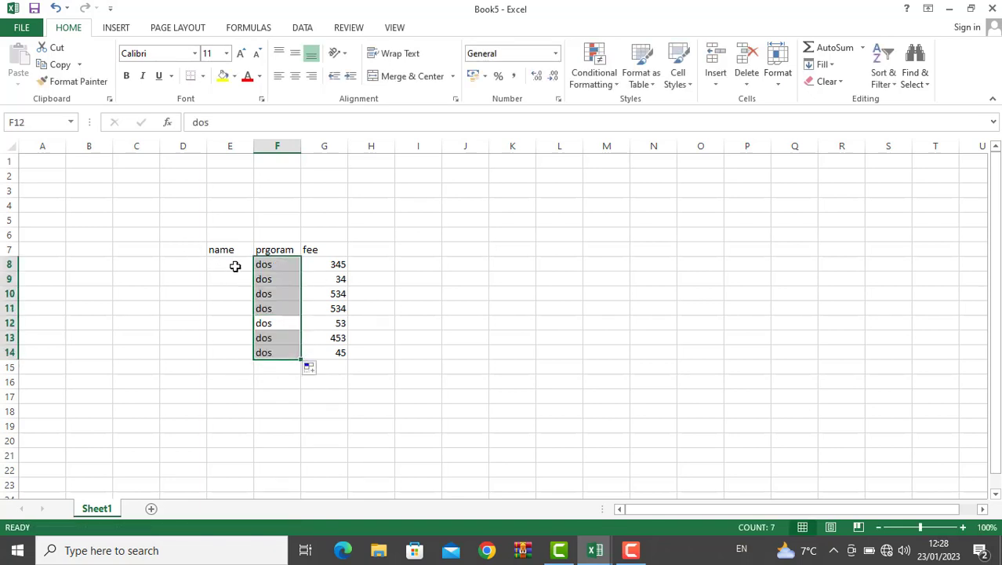
# Enter three different first names in cells E8 to E10 and fill the third one down to E14.
pyautogui.click(235, 266)
pyautogui.write('ali')
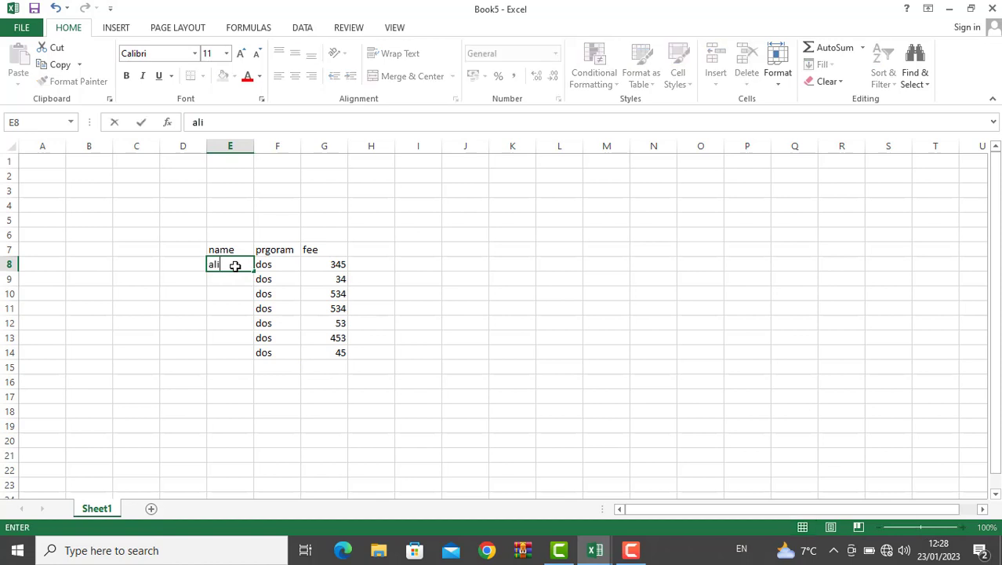
pyautogui.press('Return')
pyautogui.write('wali')
pyautogui.press('Return')
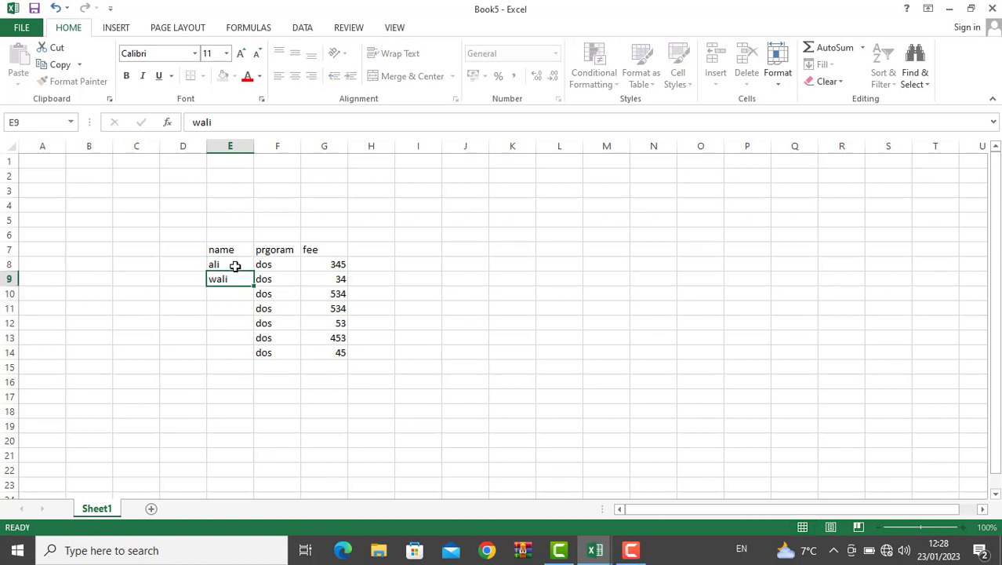
pyautogui.write('ahamd')
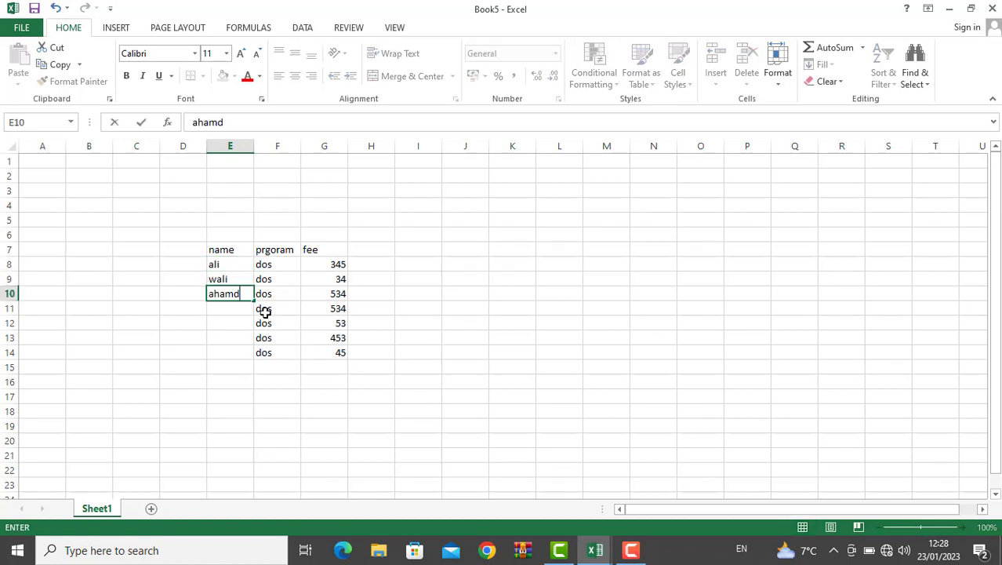
pyautogui.click(239, 278)
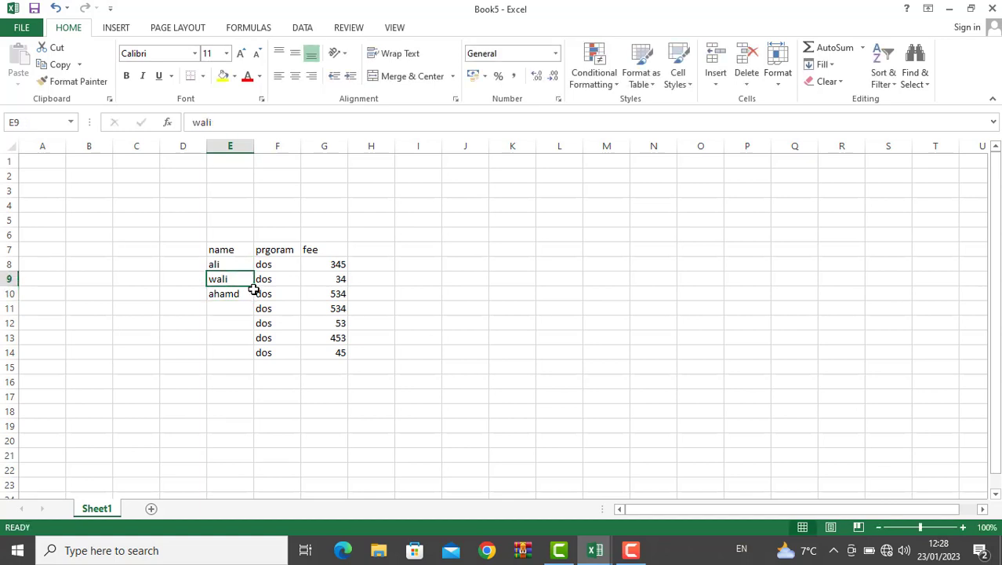
pyautogui.click(252, 292)
pyautogui.moveTo(254, 299); pyautogui.dragTo(255, 358)
pyautogui.click(314, 289)
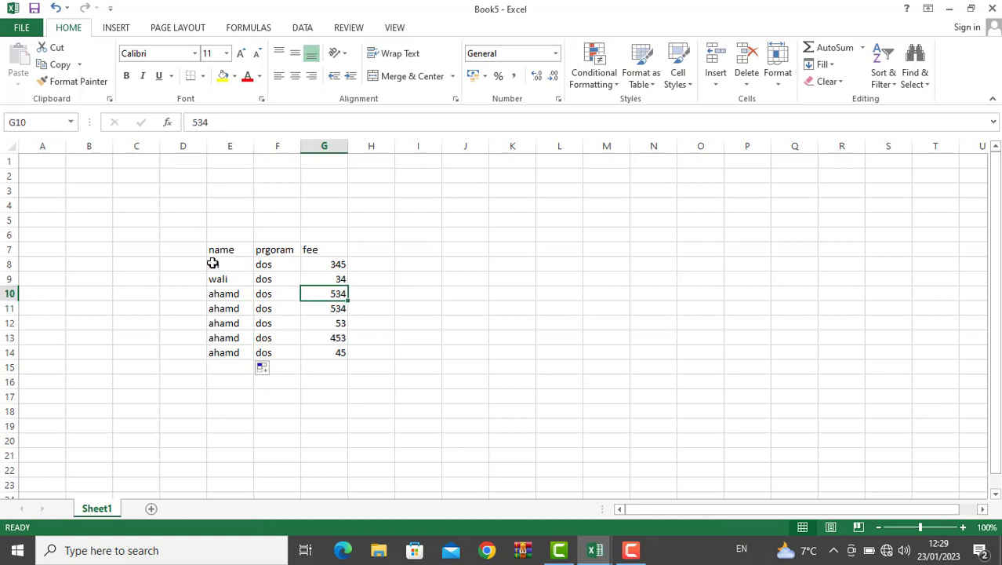
# Add filters to the table E7:G14 and filter the name column to exclude the names in rows 8 and 9.
pyautogui.moveTo(216, 251); pyautogui.dragTo(327, 352)
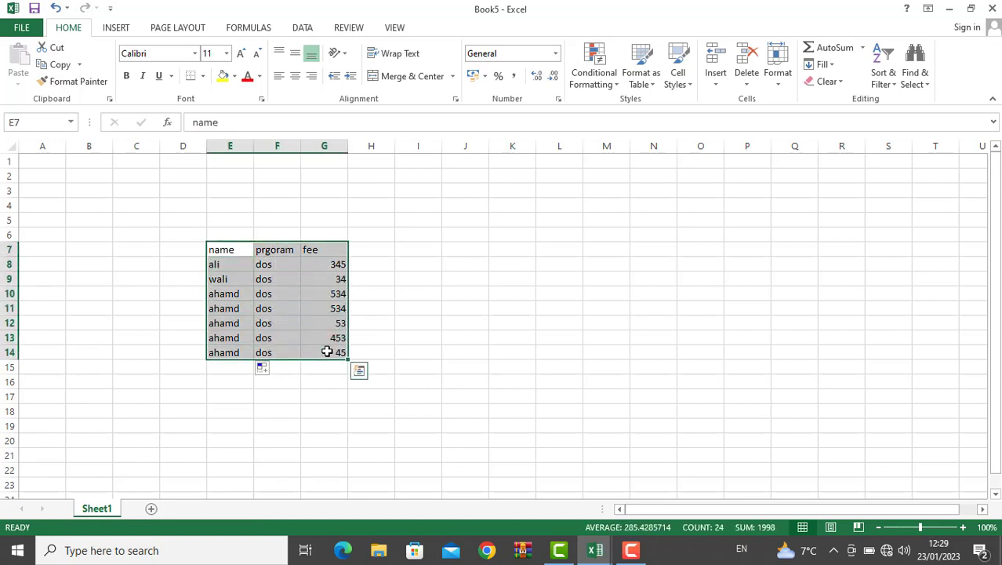
pyautogui.click(877, 84)
pyautogui.click(894, 155)
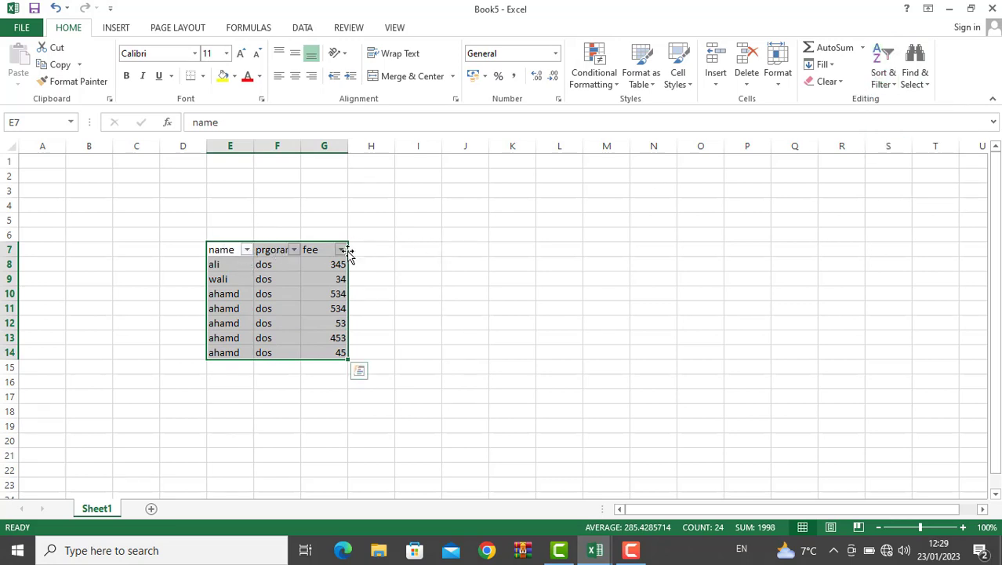
pyautogui.click(246, 249)
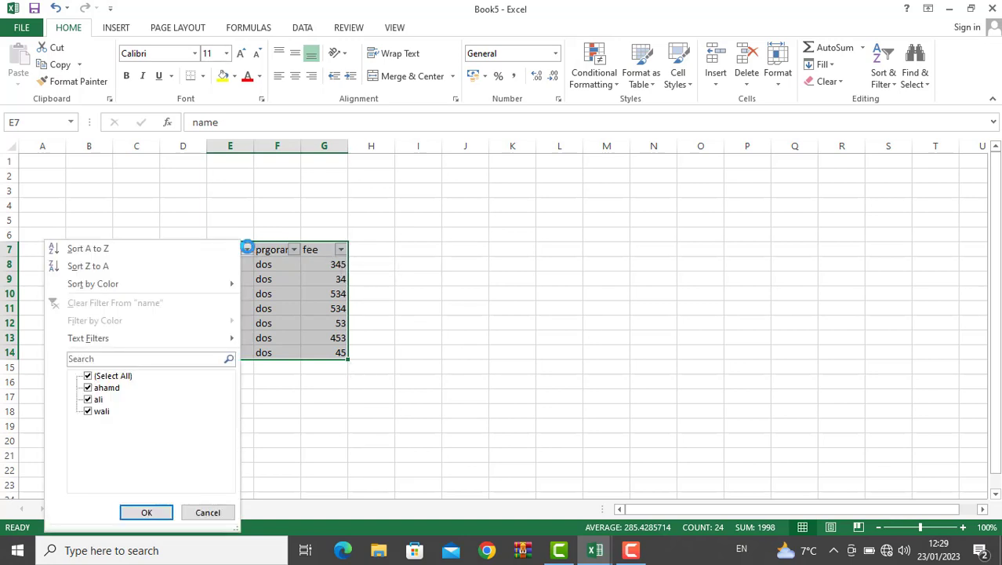
pyautogui.click(97, 400)
pyautogui.click(100, 412)
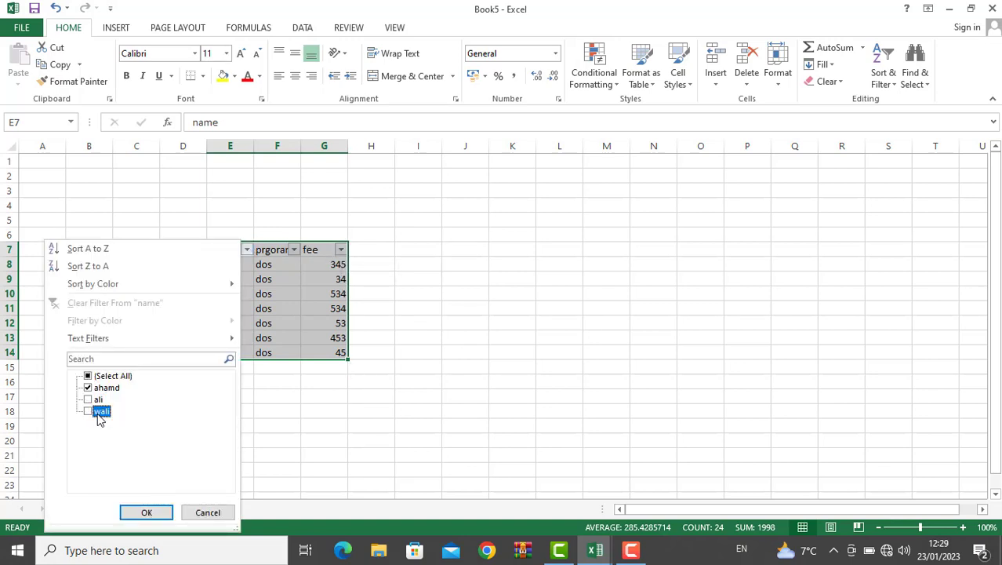
pyautogui.click(145, 514)
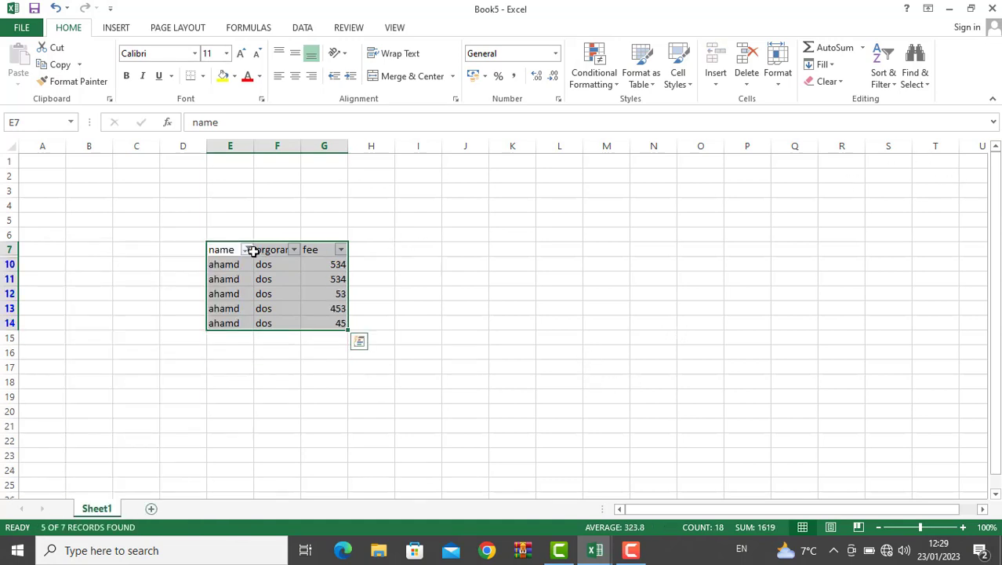
# Reapply the filter on the name column, and clear it to restore all rows of the table.
pyautogui.click(882, 81)
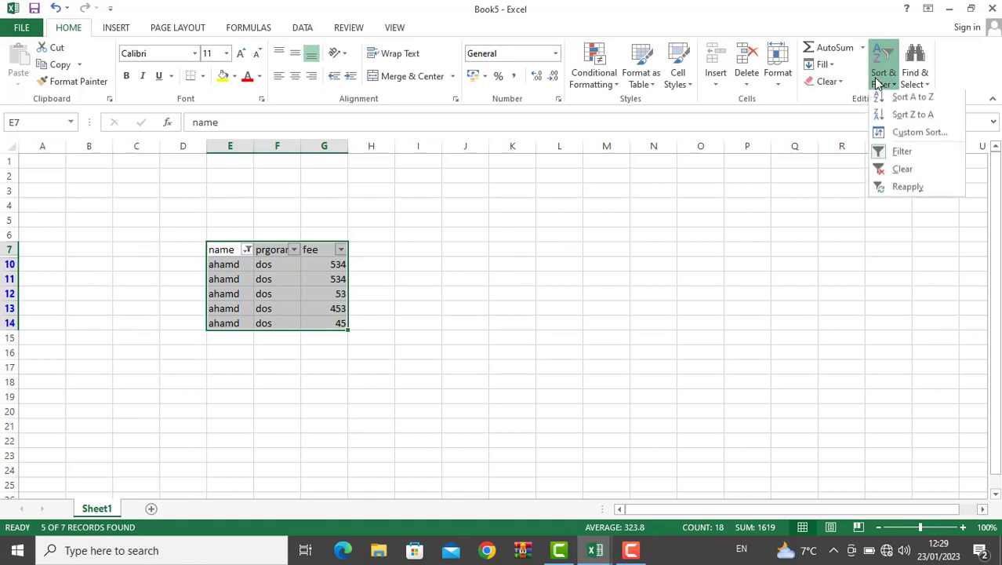
pyautogui.click(898, 188)
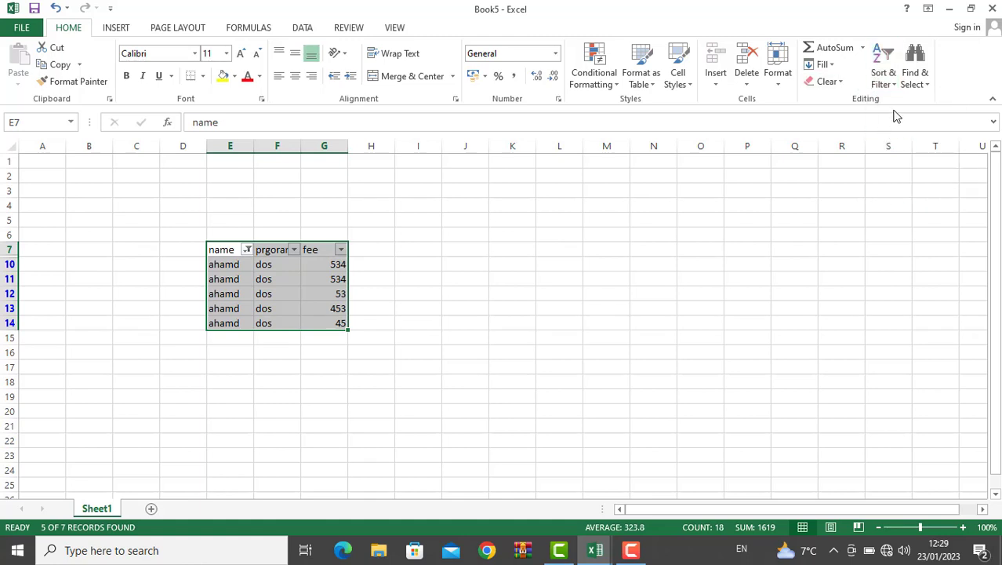
pyautogui.click(884, 81)
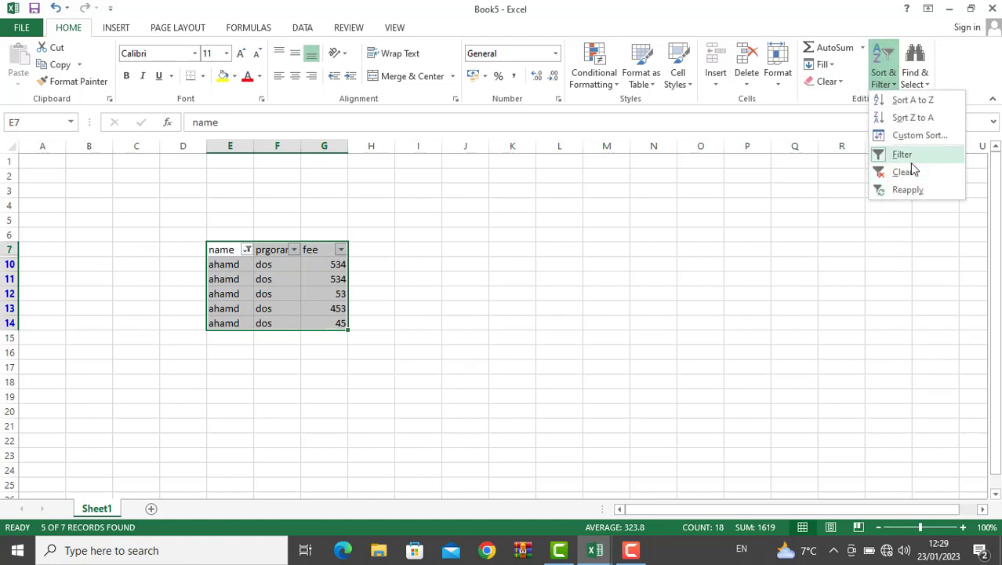
pyautogui.click(910, 172)
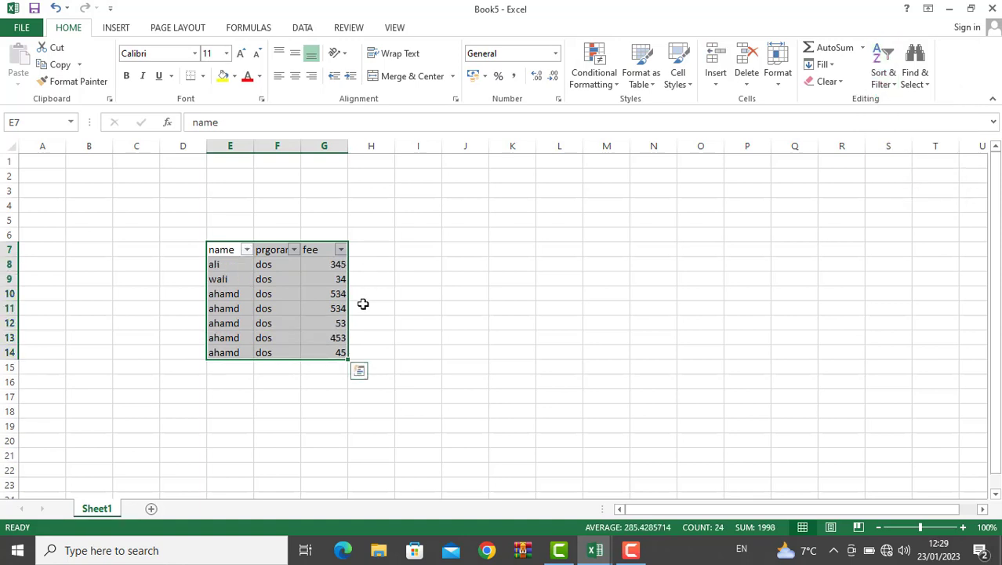
pyautogui.click(623, 317)
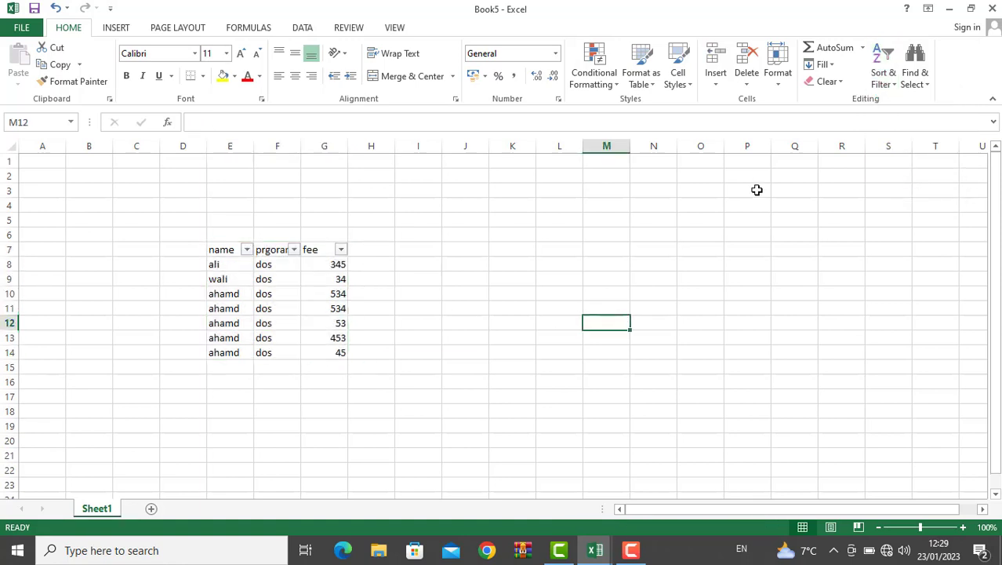
# Show the Go To Special selection options, first from the Go To dialog and again directly.
pyautogui.click(915, 82)
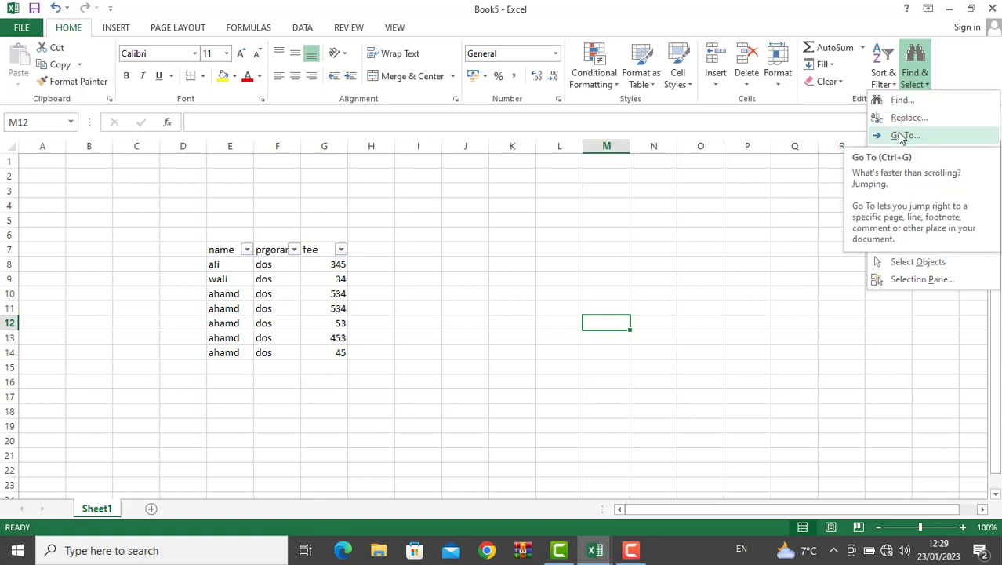
pyautogui.click(901, 136)
pyautogui.click(600, 301)
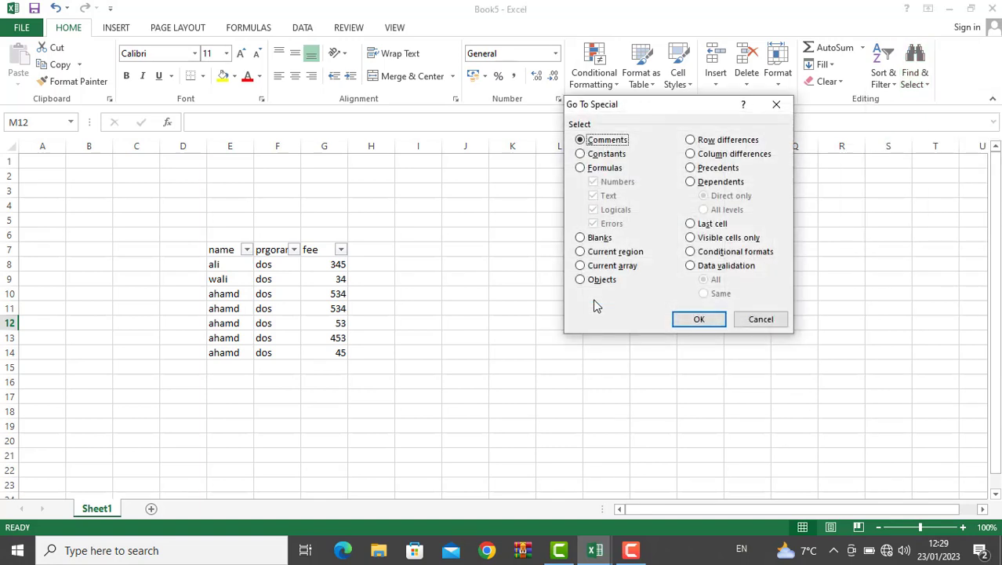
pyautogui.press('Escape')
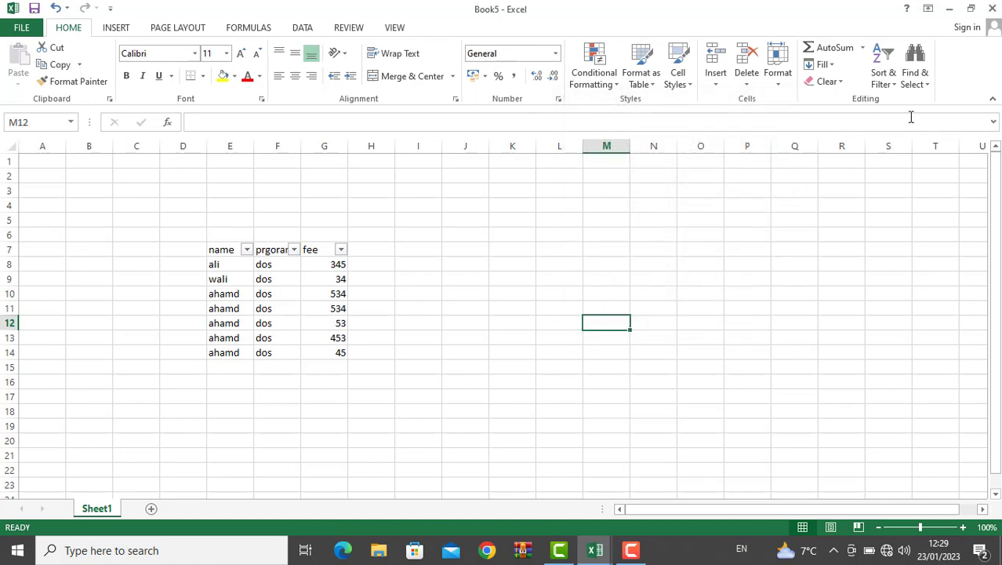
pyautogui.click(912, 84)
pyautogui.click(907, 158)
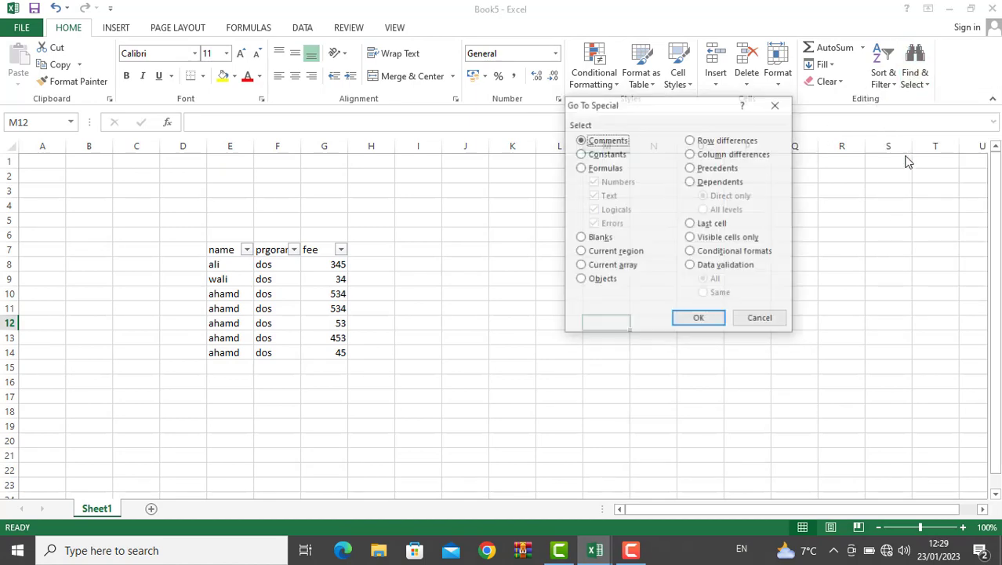
pyautogui.press('Escape')
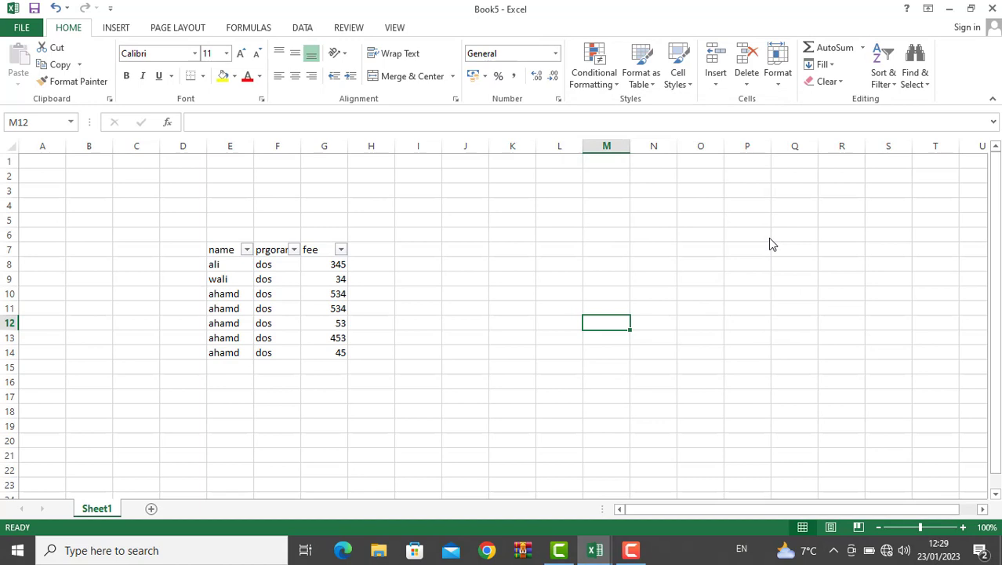
# Show the Go To dialog and close it without entering a reference.
pyautogui.hotkey('ctrl', 'g')
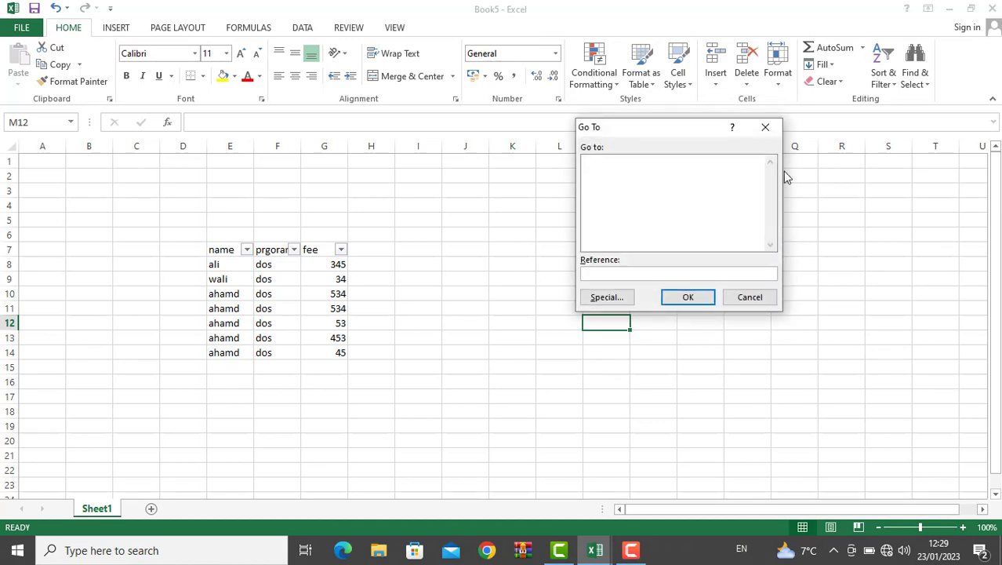
pyautogui.click(766, 127)
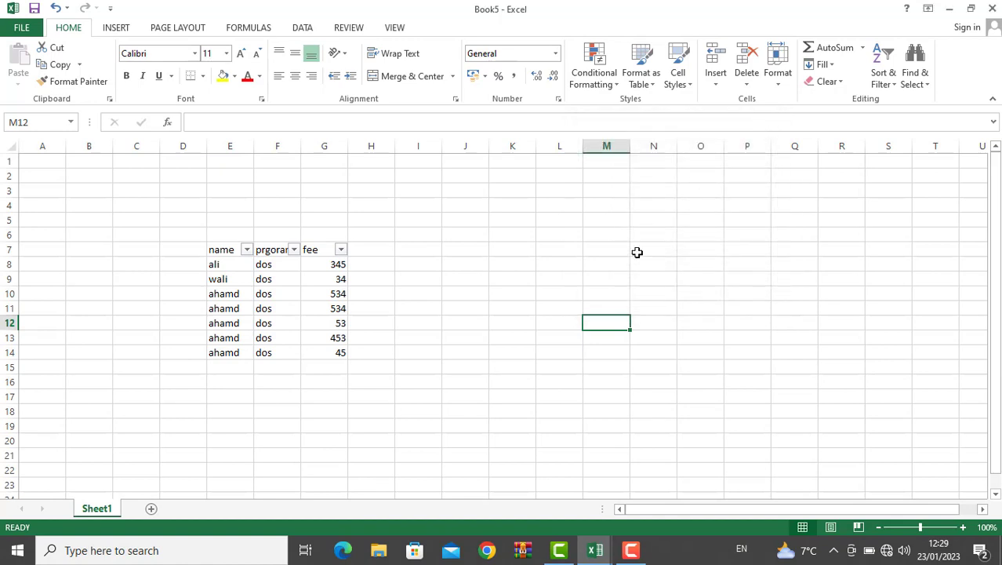
# Delete all contents of the sheet and fill the range D4:O20 with the text "adfs".
pyautogui.click(519, 283)
pyautogui.hotkey('ctrl', 'a')
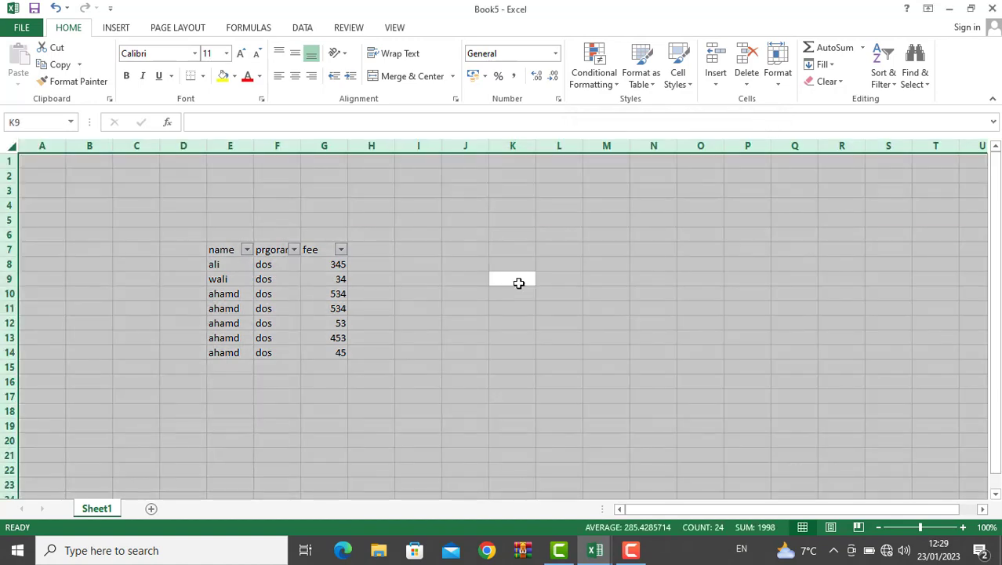
pyautogui.press('Delete')
pyautogui.moveTo(167, 208); pyautogui.dragTo(688, 434)
pyautogui.write('adfs')
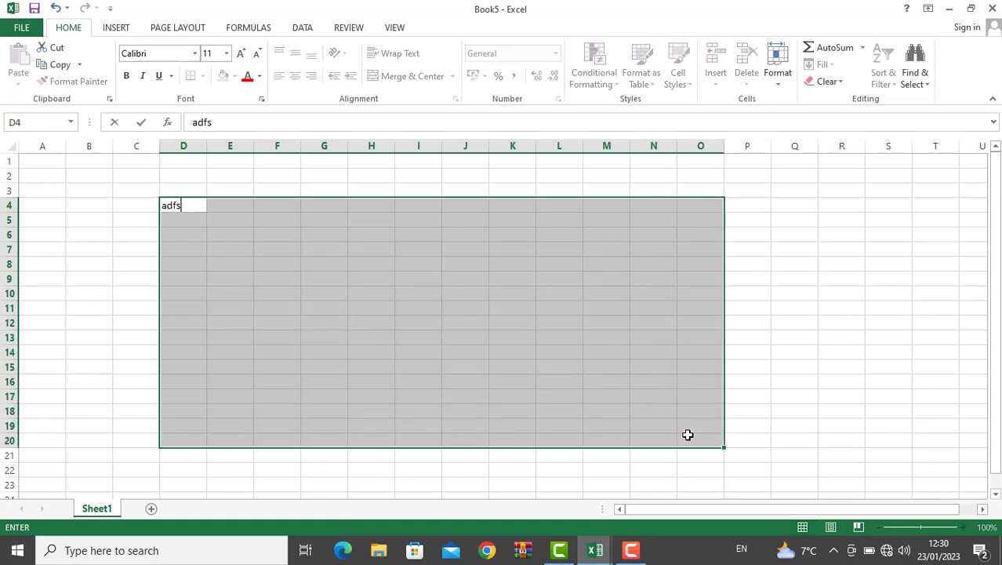
pyautogui.hotkey('ctrl', 'Return')
# Show the Go To Special options from a cell in the filled range, and close them without selecting anything.
pyautogui.click(509, 332)
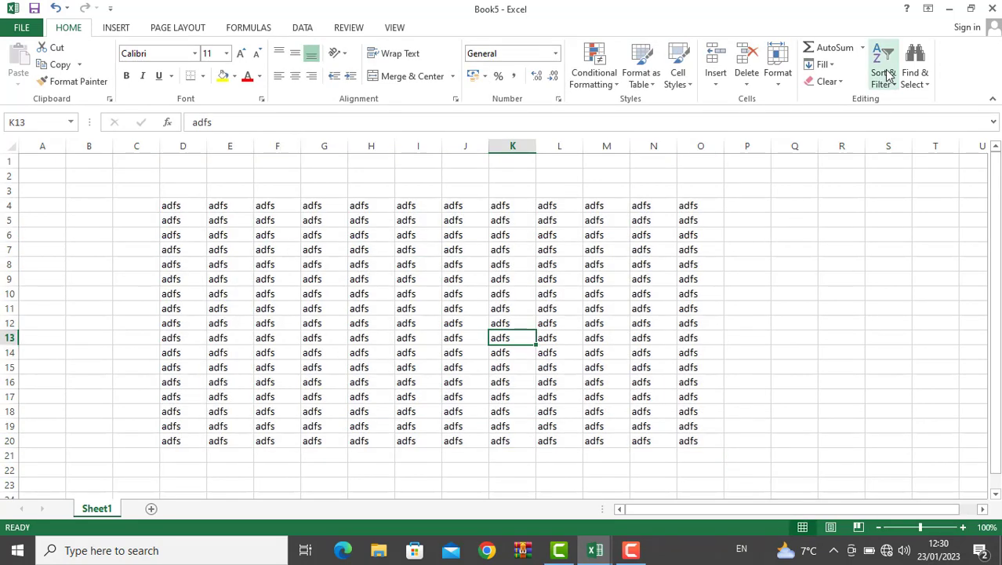
pyautogui.click(917, 81)
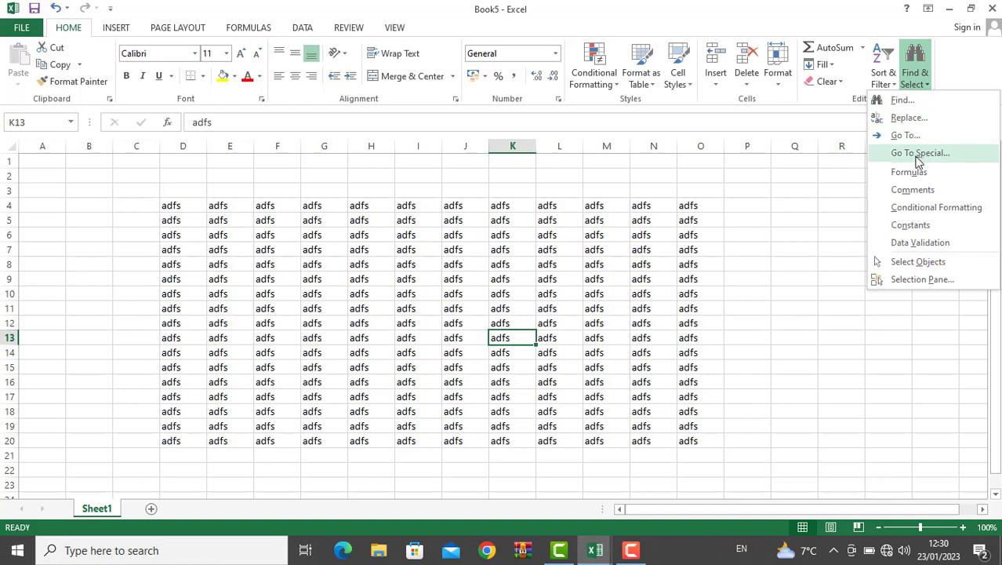
pyautogui.click(916, 154)
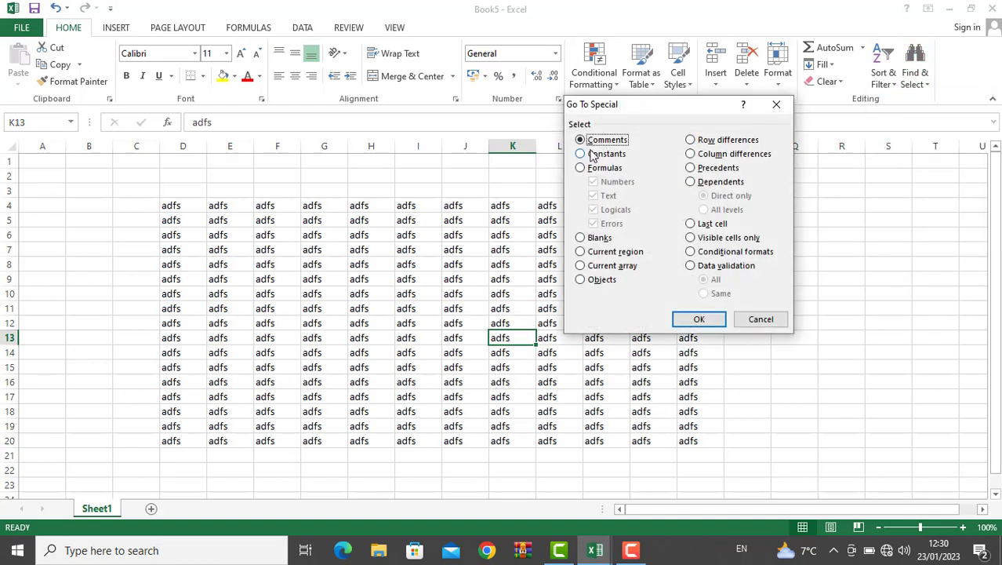
pyautogui.press('Escape')
# Add comments to three cells: "dfasdf" in J9, "ewef" in F10 and "asdfasd" in J16.
pyautogui.click(448, 272)
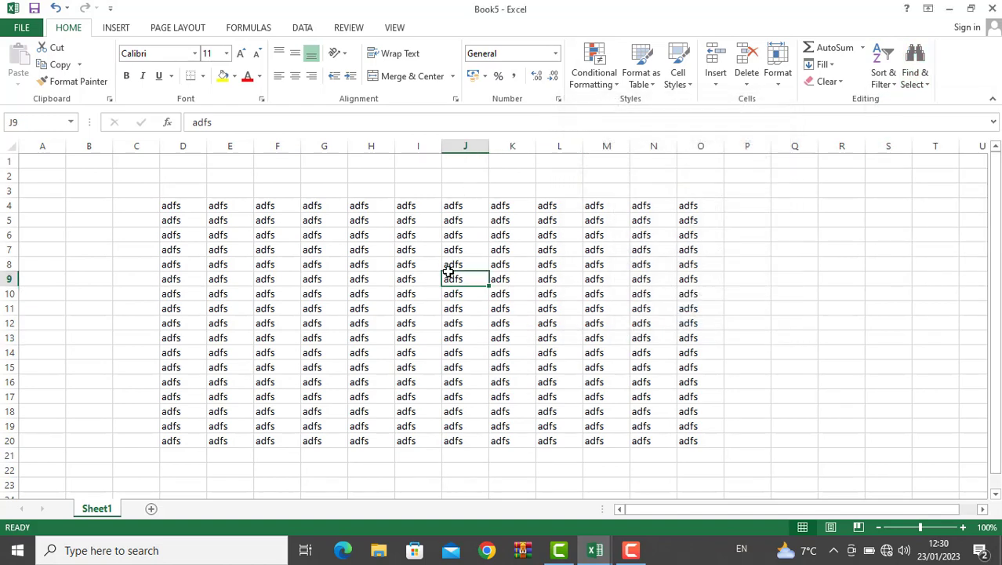
pyautogui.hotkey('shift', 'F2')
pyautogui.write('dfasdf')
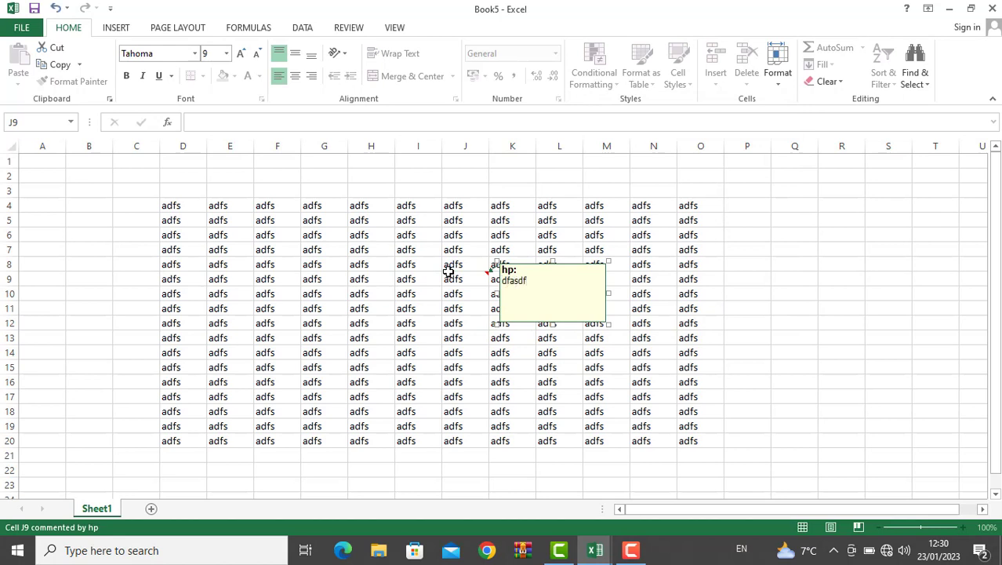
pyautogui.click(286, 294)
pyautogui.hotkey('shift', 'F2')
pyautogui.write('e')
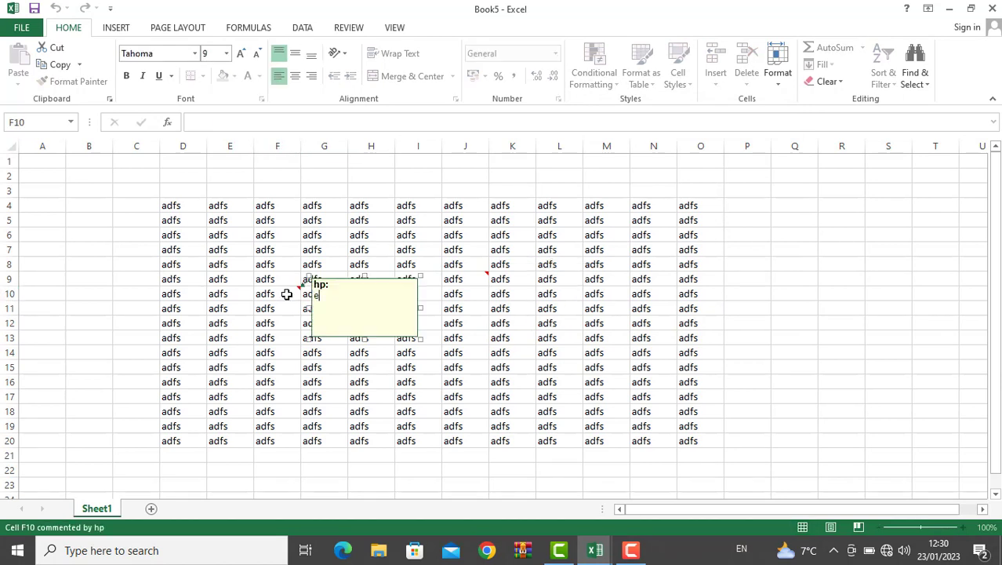
pyautogui.write('wef')
pyautogui.click(447, 380)
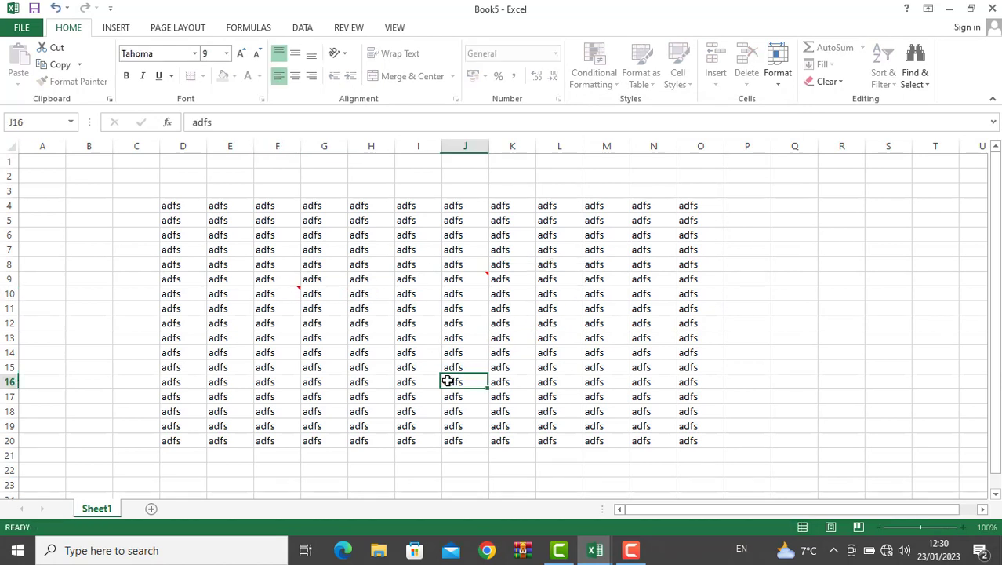
pyautogui.hotkey('shift', 'F2')
pyautogui.write('asdfasd')
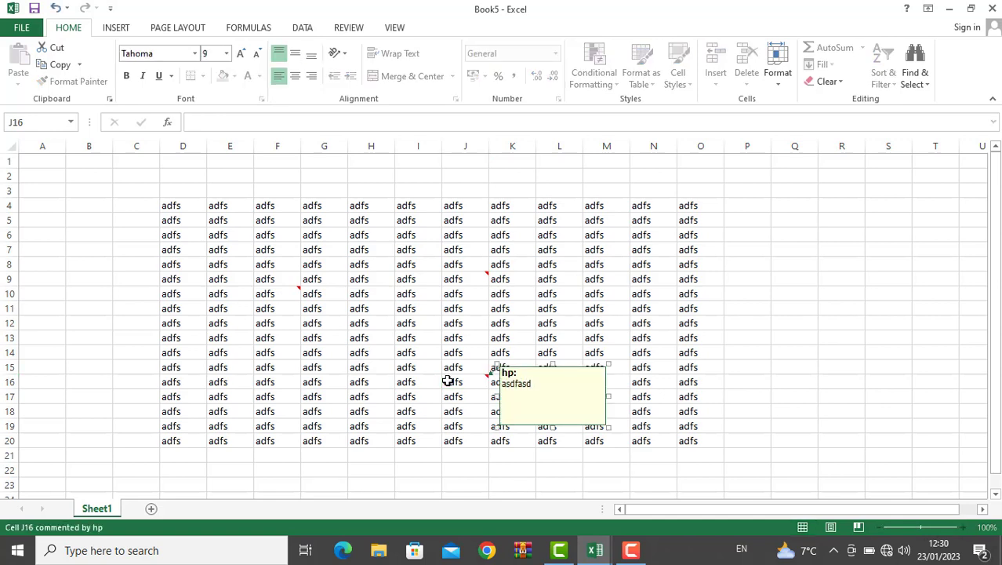
# Select the whole filled range and use Go To Special with Comments to select only its commented cells.
pyautogui.click(532, 297)
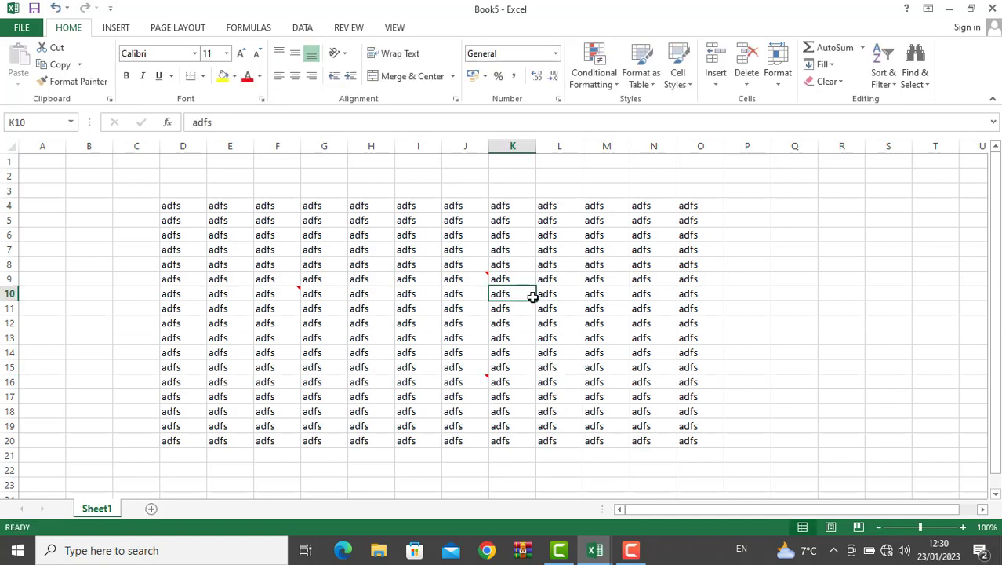
pyautogui.hotkey('ctrl', 'a')
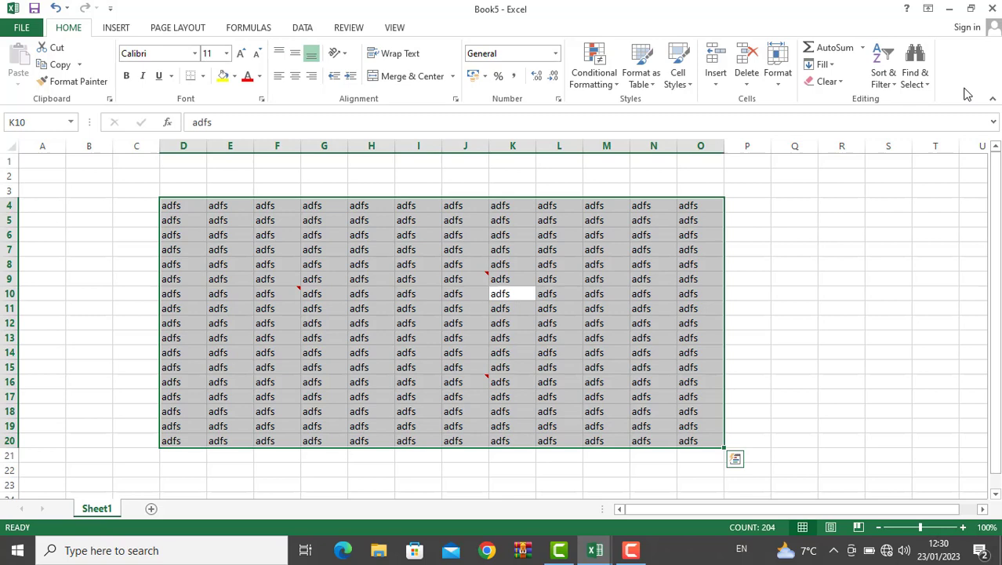
pyautogui.click(915, 67)
pyautogui.click(935, 151)
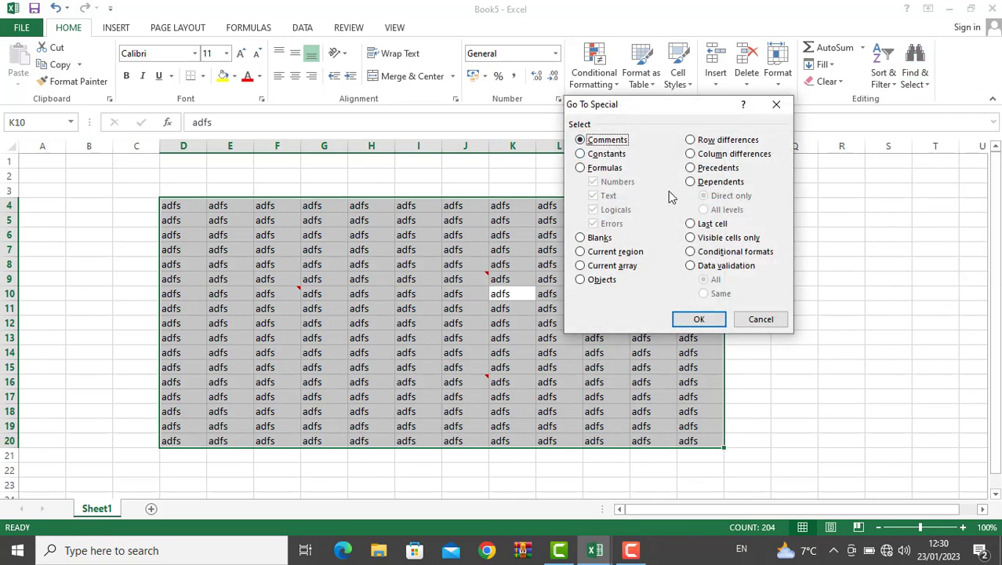
pyautogui.click(698, 320)
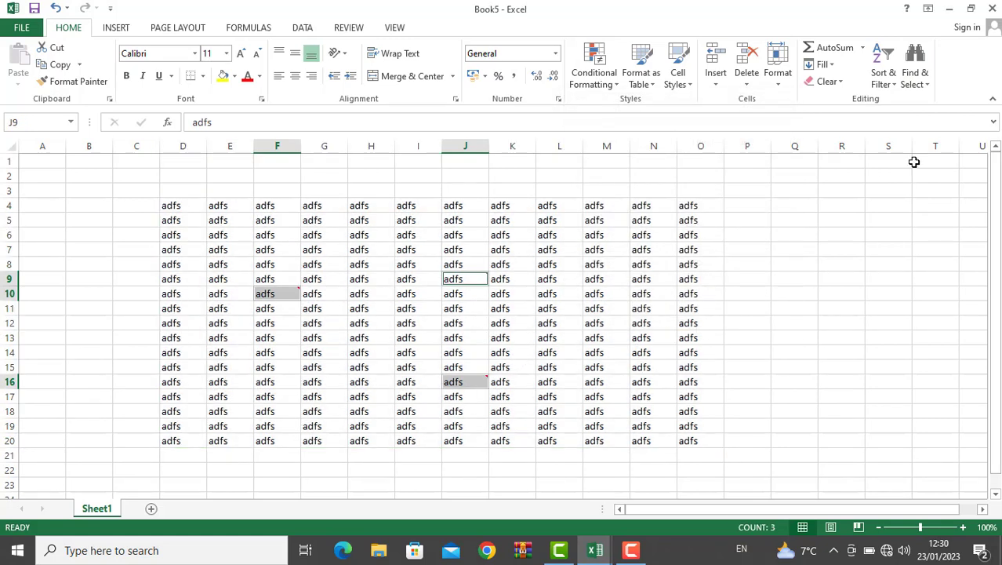
# Apply Go To Special with Constants to the selected commented cells, then deselect them by selecting J11.
pyautogui.click(906, 77)
pyautogui.click(904, 156)
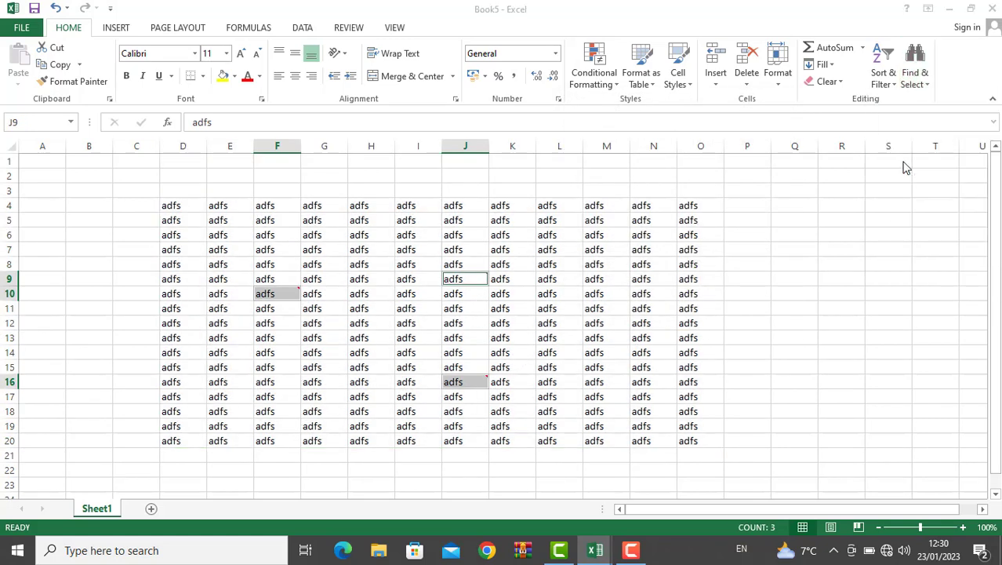
pyautogui.click(600, 155)
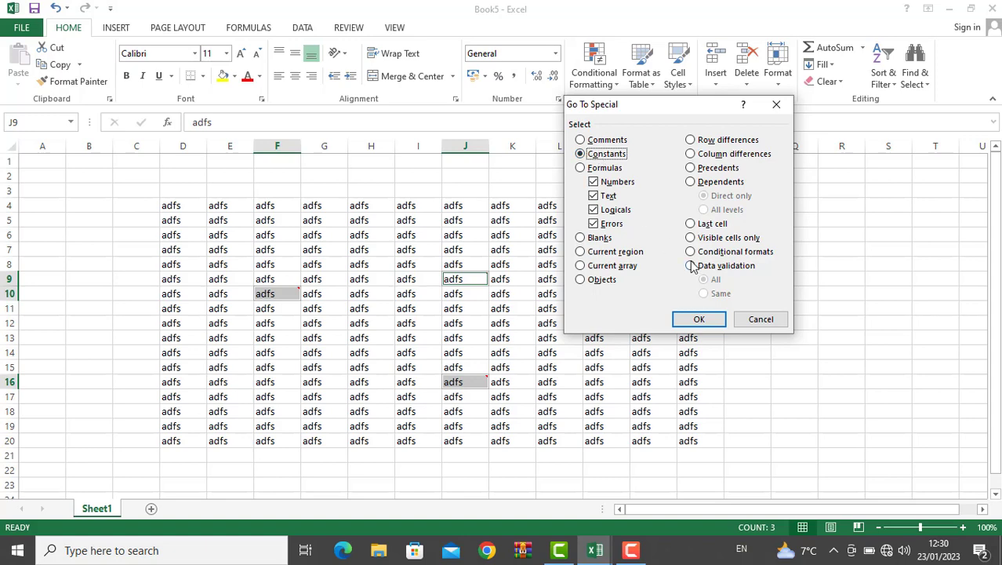
pyautogui.click(699, 319)
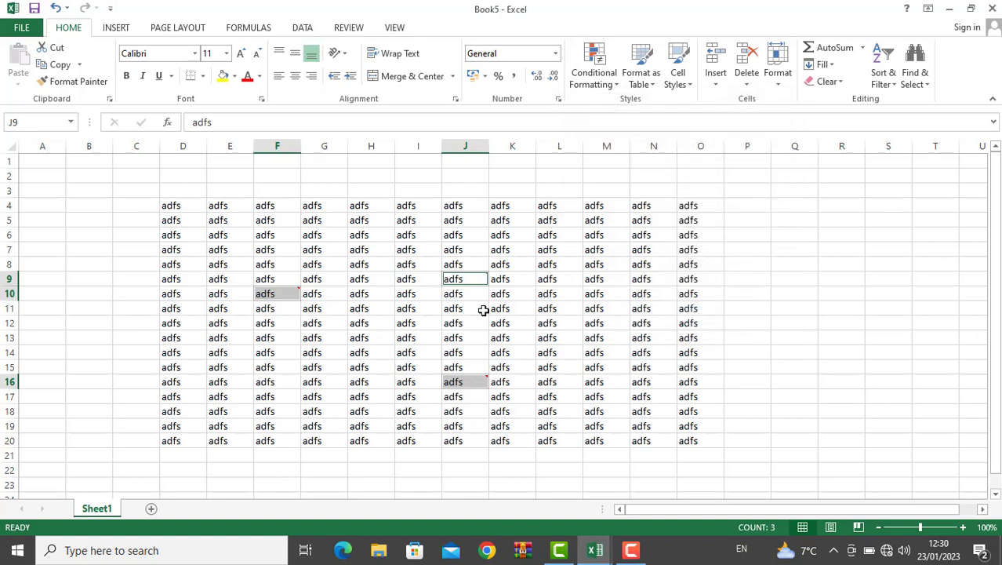
pyautogui.click(456, 308)
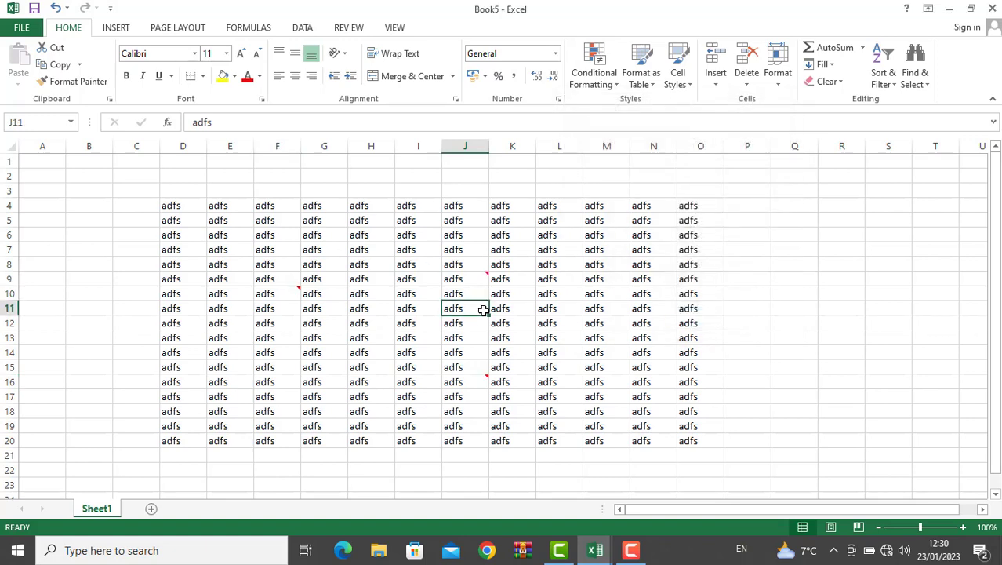
# Try Go To Special with Constants while Numbers, Text, Logicals and Errors are all unchecked.
pyautogui.click(915, 72)
pyautogui.click(912, 157)
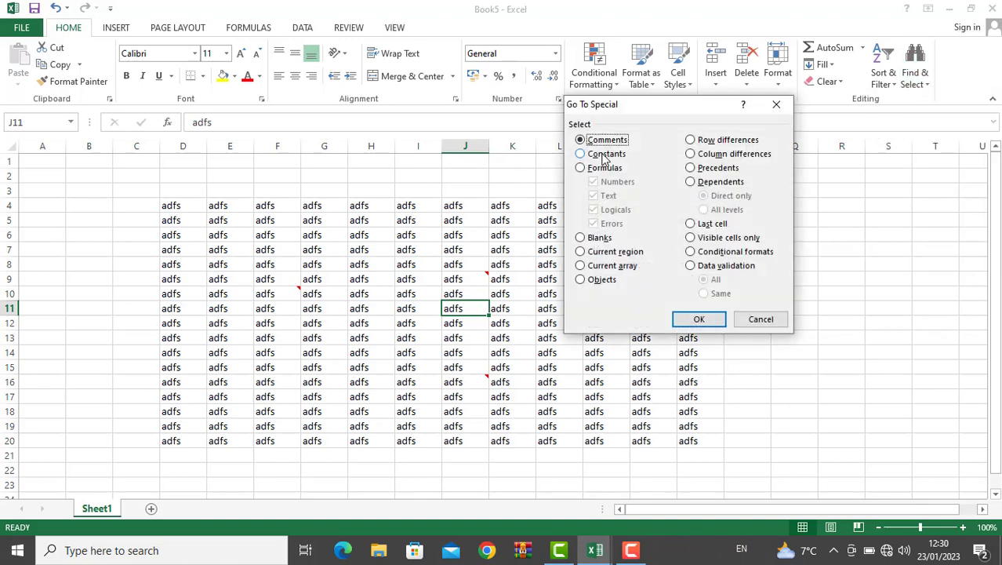
pyautogui.click(604, 154)
pyautogui.click(611, 183)
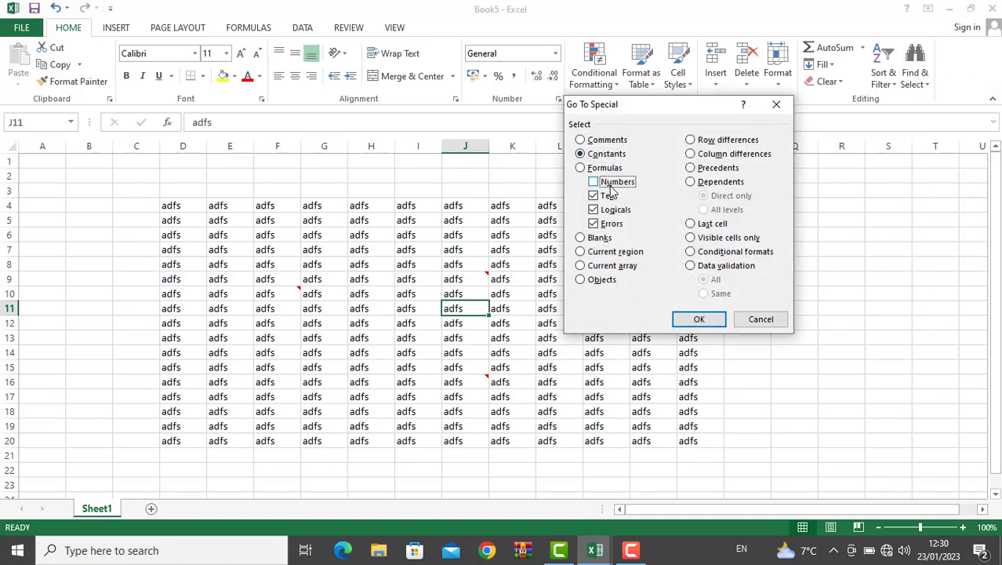
pyautogui.click(609, 196)
pyautogui.click(610, 209)
pyautogui.click(610, 225)
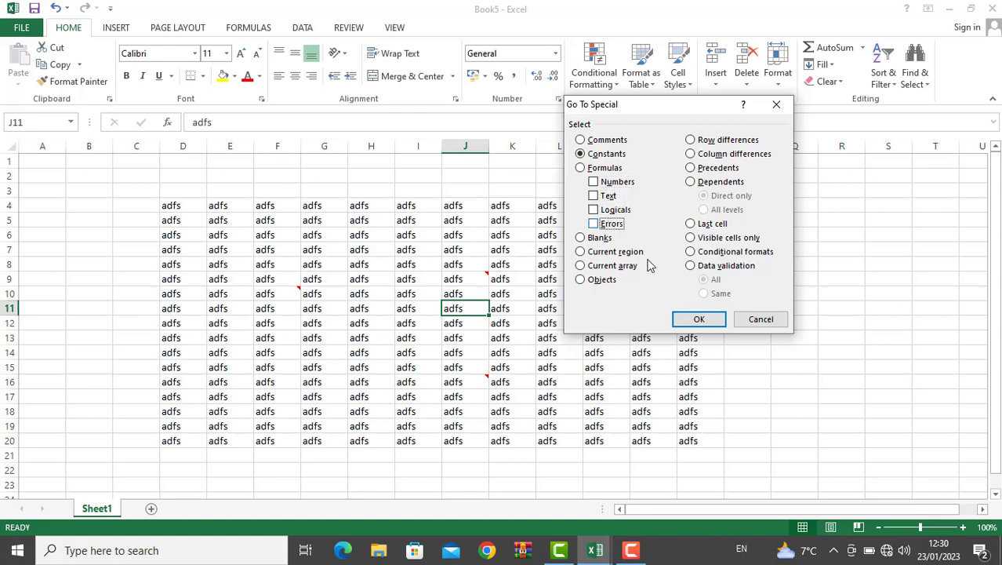
pyautogui.click(713, 320)
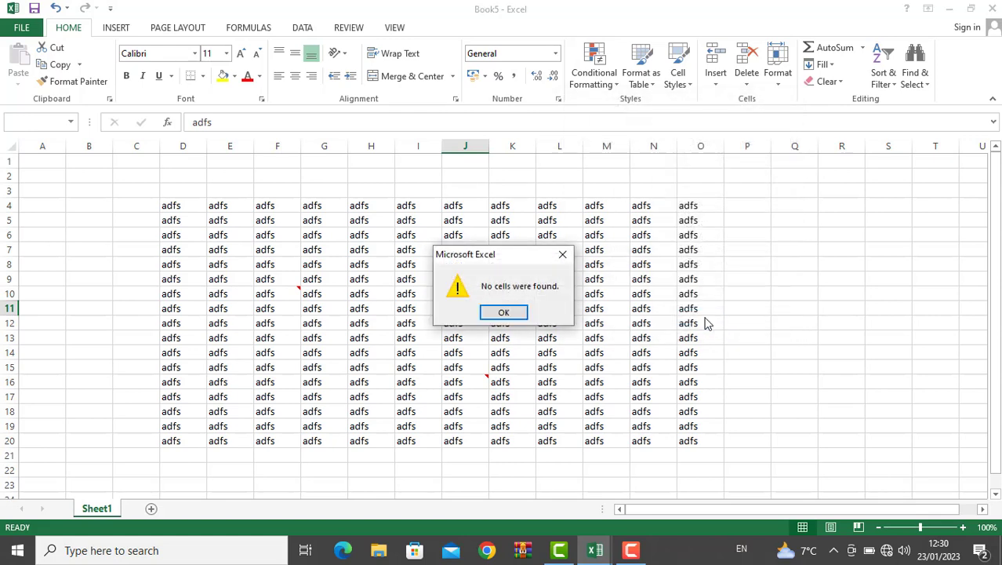
pyautogui.click(514, 313)
pyautogui.click(390, 283)
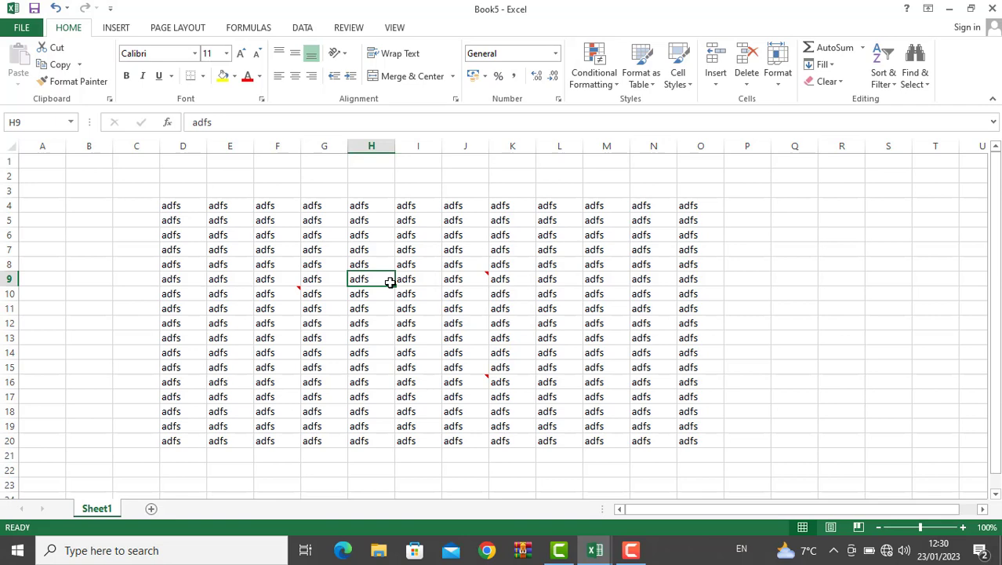
# Close the workbooks Book3, Book2 and Book4 without saving their changes.
pyautogui.click(595, 550)
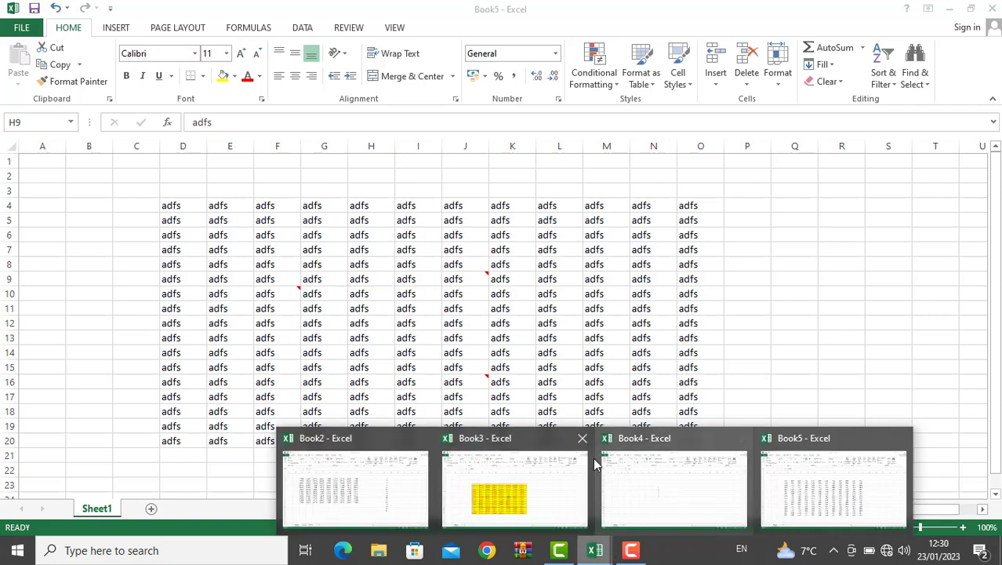
pyautogui.click(583, 439)
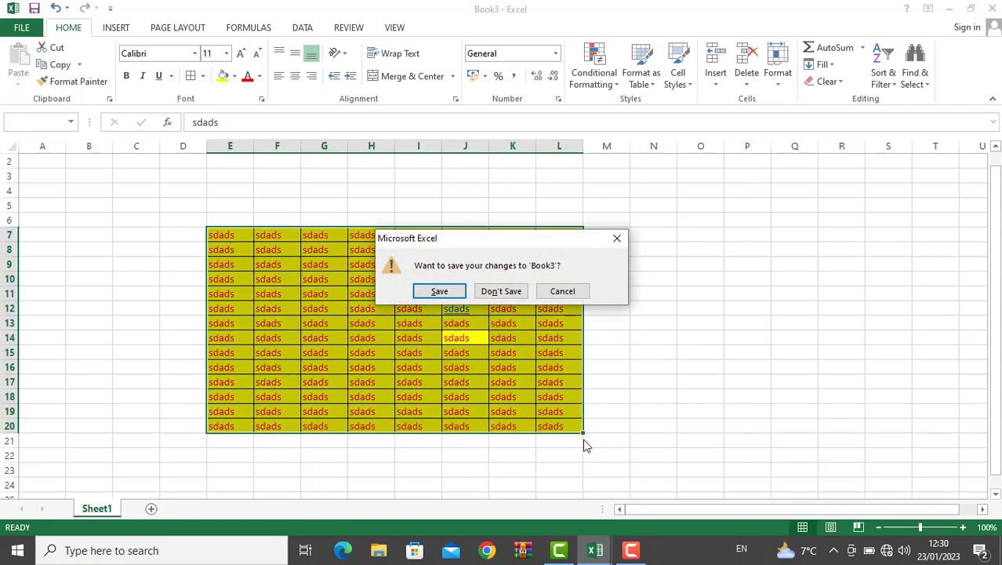
pyautogui.click(498, 292)
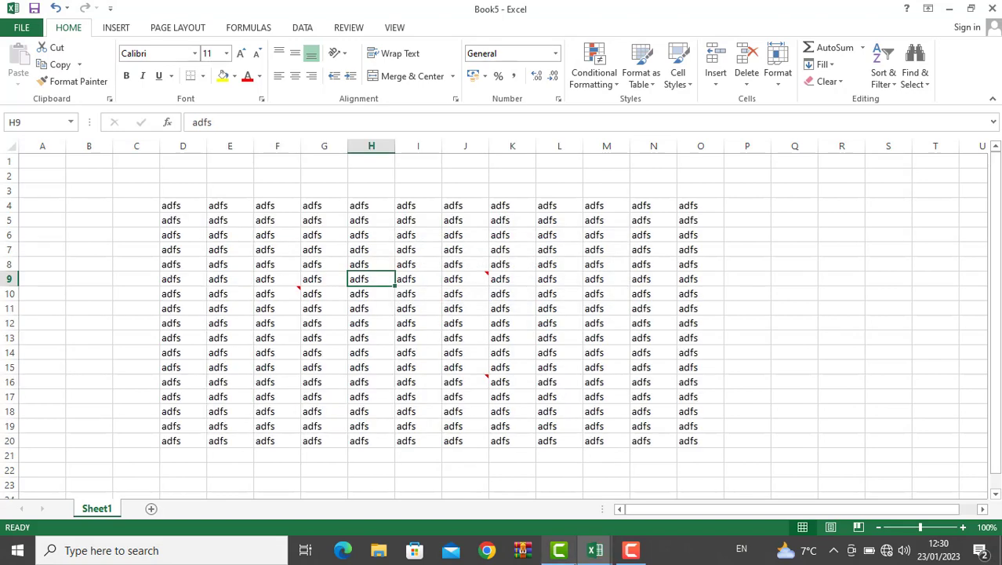
pyautogui.click(594, 550)
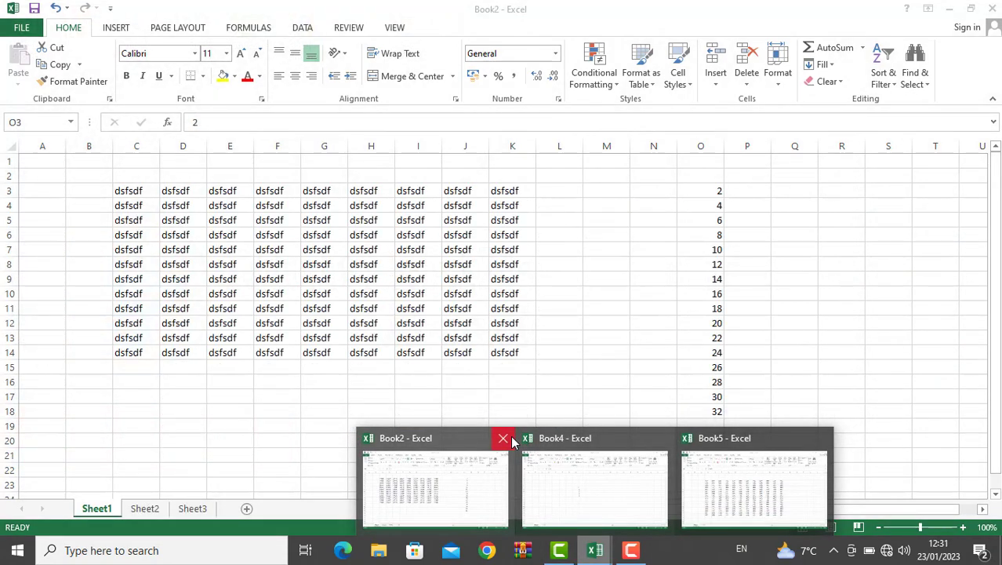
pyautogui.click(509, 440)
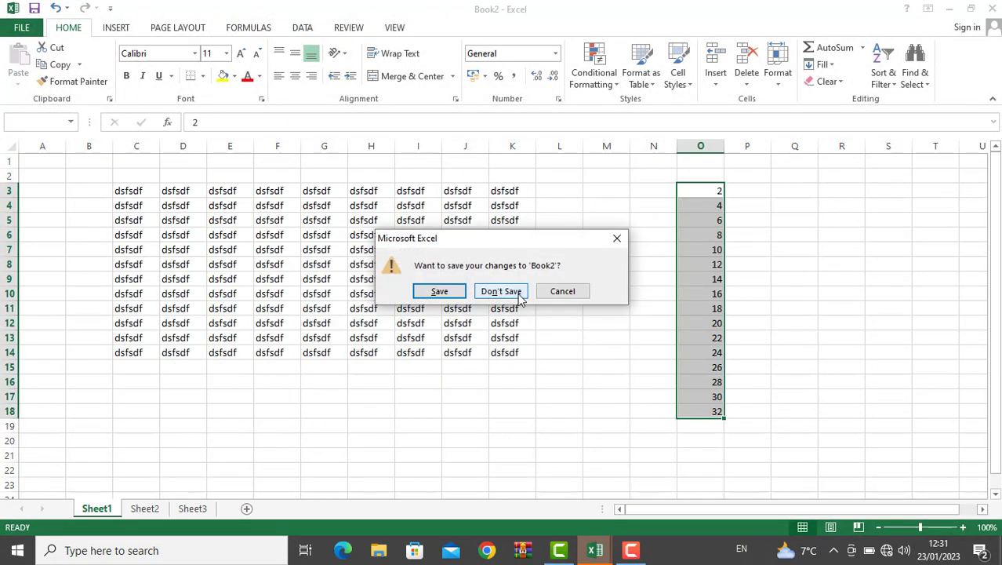
pyautogui.click(500, 291)
pyautogui.moveTo(594, 551)
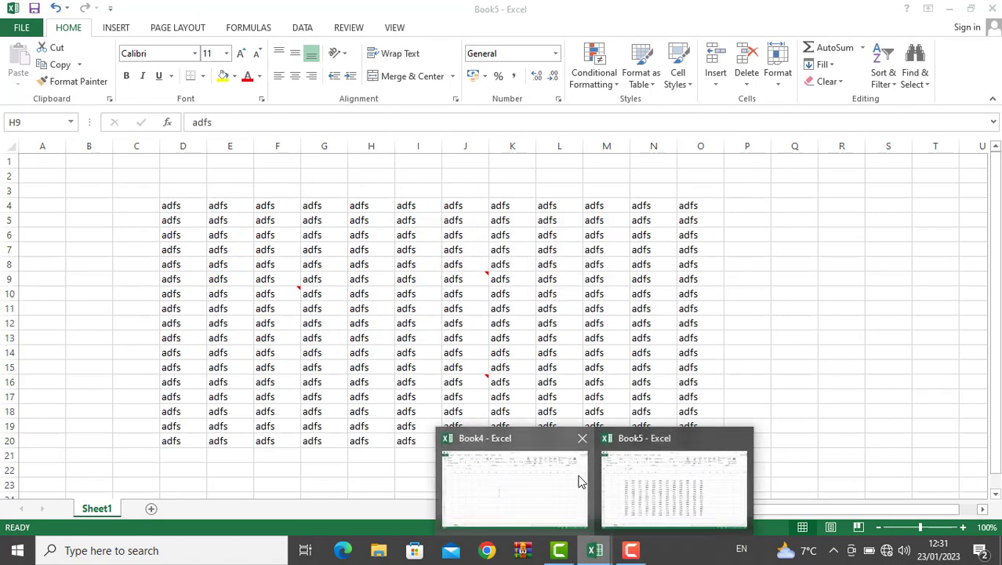
pyautogui.moveTo(579, 476)
pyautogui.click(581, 440)
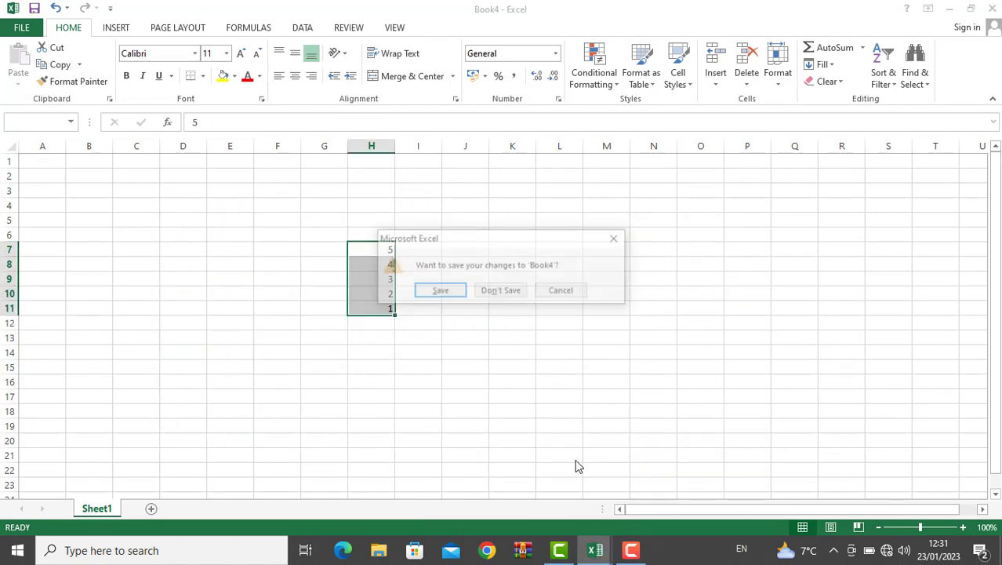
pyautogui.click(496, 292)
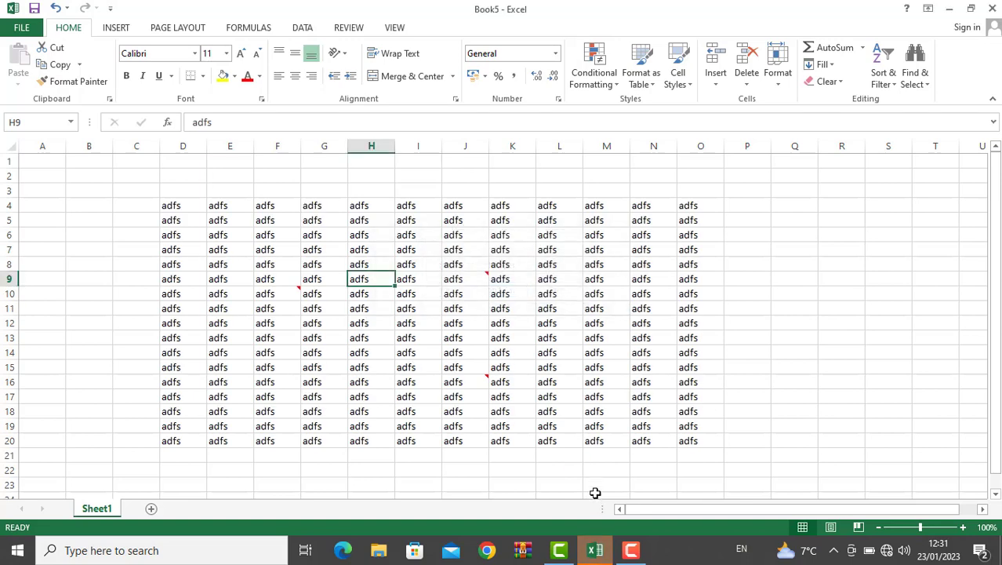
# Use Go To Special with Constants to select all constant cells on the sheet, then deselect them by selecting L11.
pyautogui.click(519, 355)
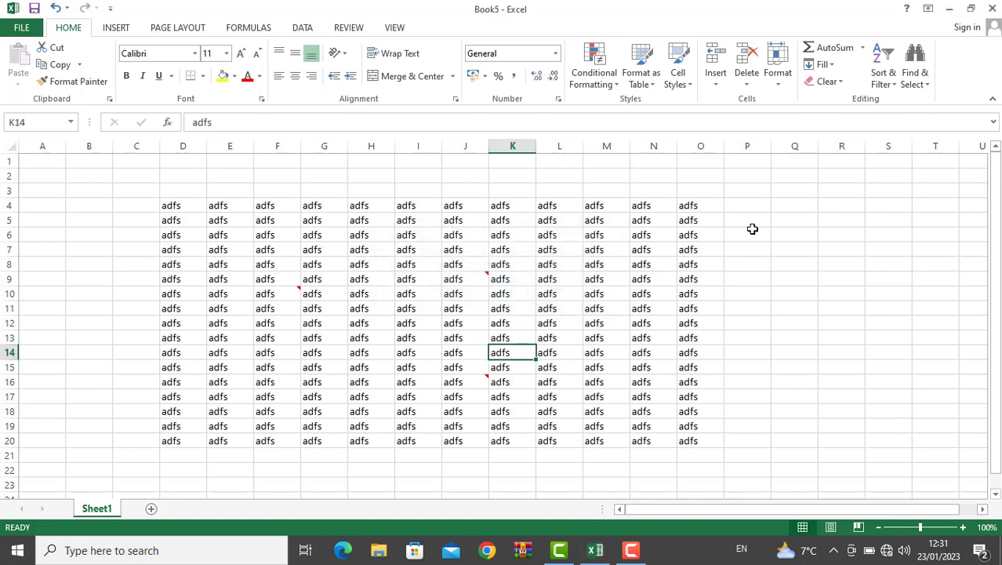
pyautogui.click(914, 78)
pyautogui.click(914, 155)
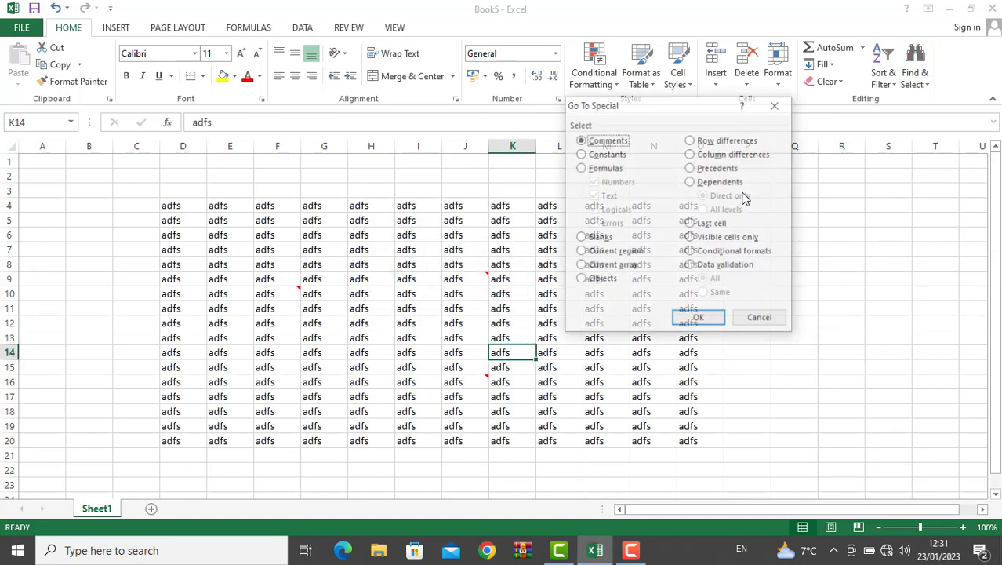
pyautogui.click(625, 156)
pyautogui.click(719, 322)
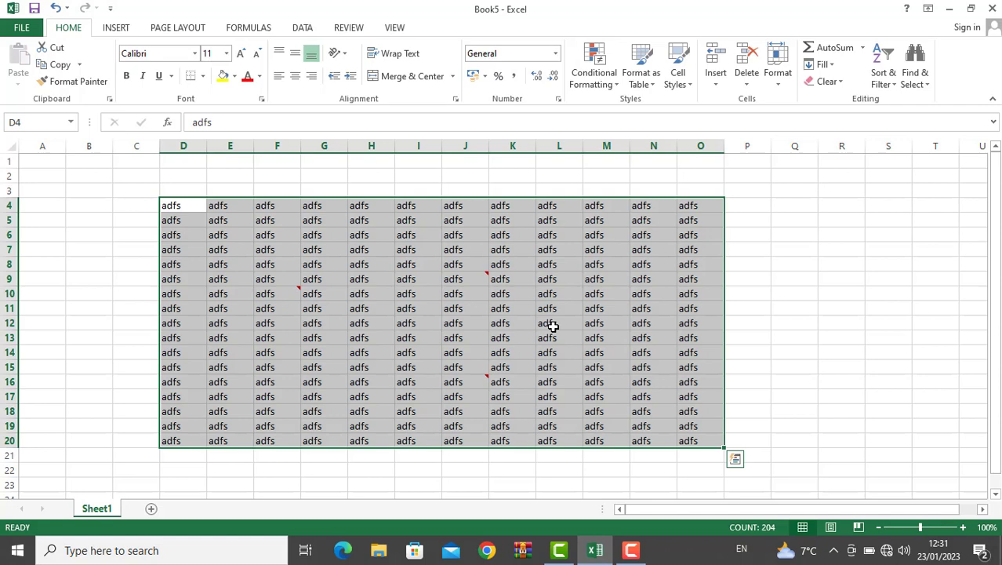
pyautogui.click(575, 305)
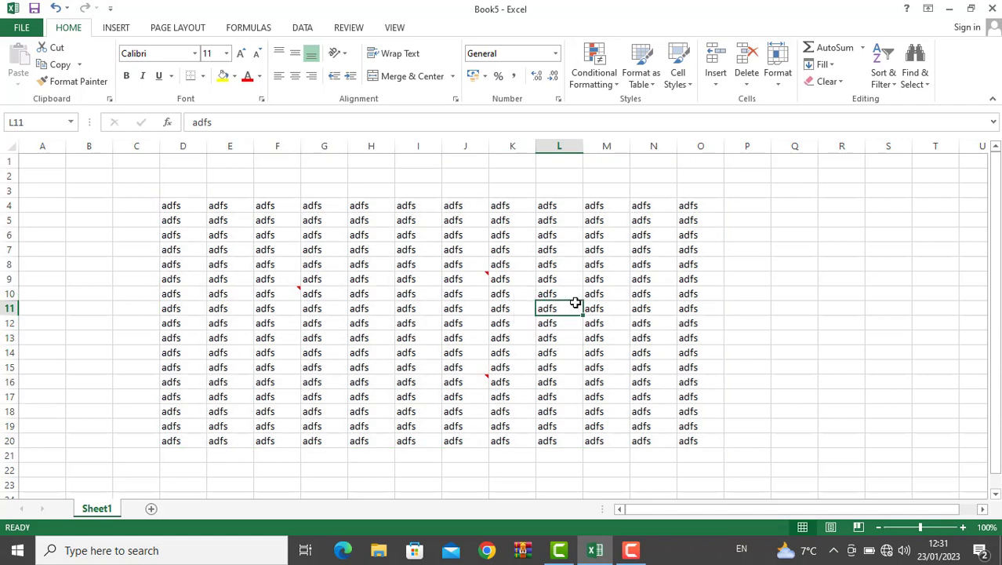
pyautogui.click(919, 79)
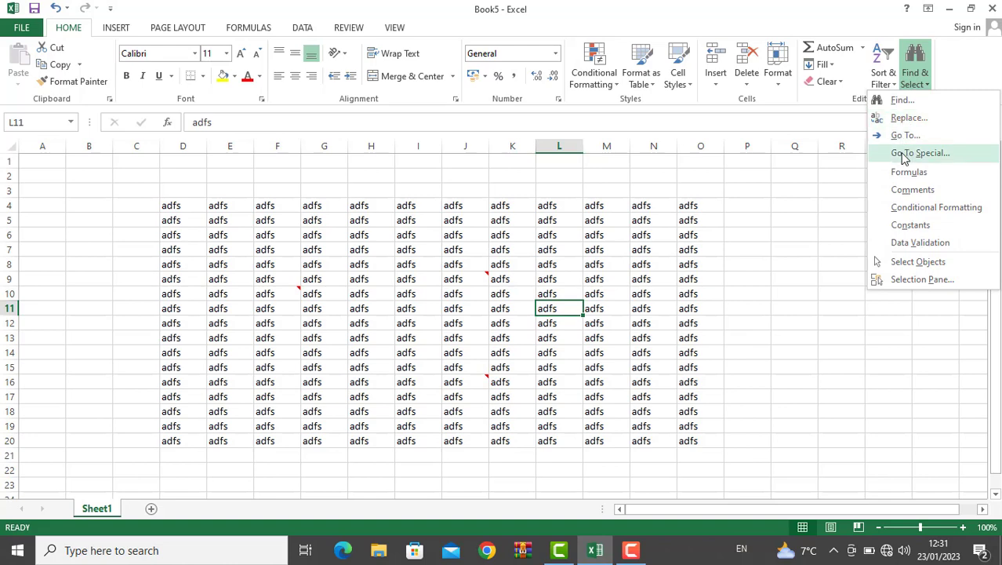
pyautogui.click(910, 153)
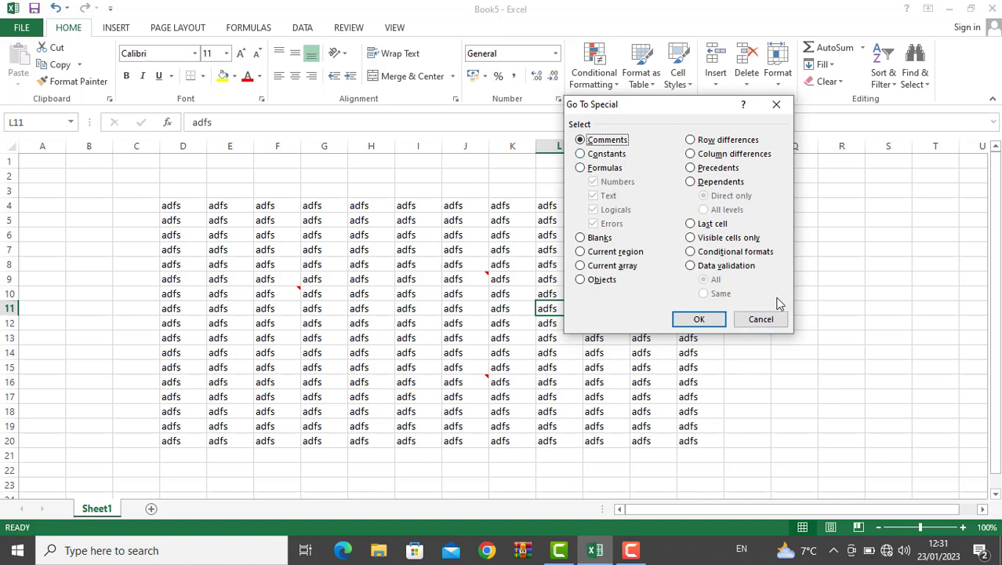
pyautogui.click(762, 319)
# Enter the heading salary in cell Q3 and make Q4 the active cell.
pyautogui.click(811, 196)
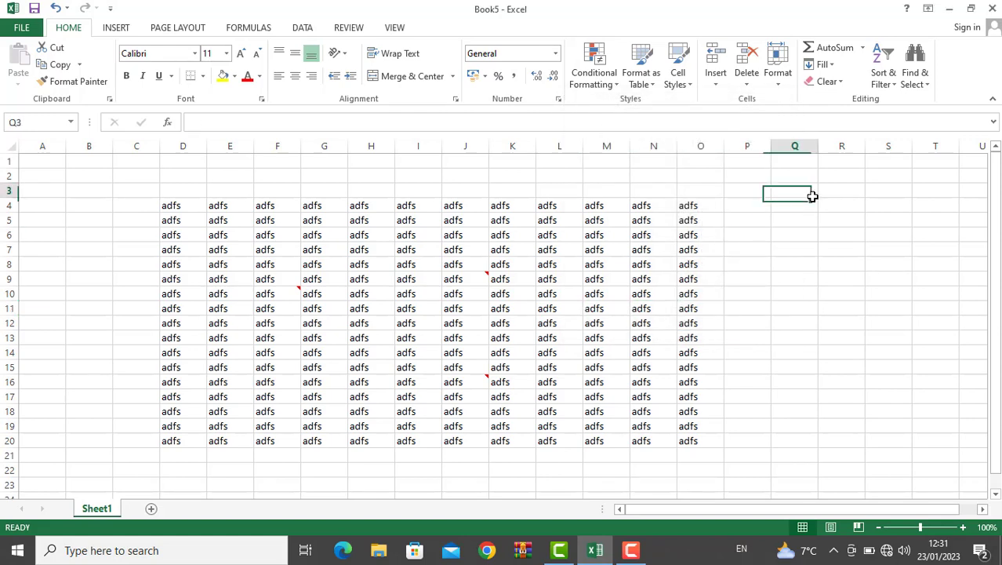
pyautogui.write('sal')
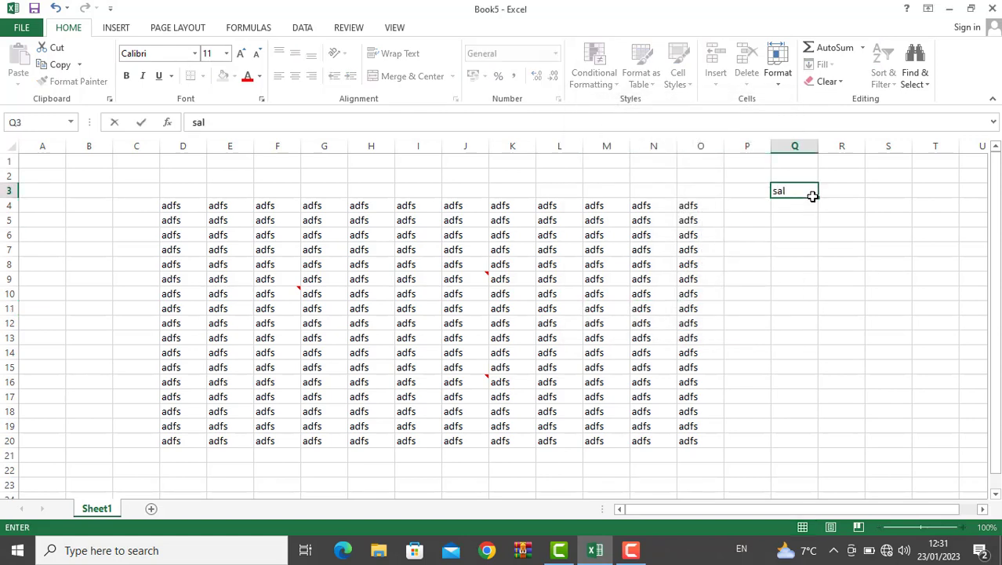
pyautogui.press('Return')
pyautogui.press('Return')
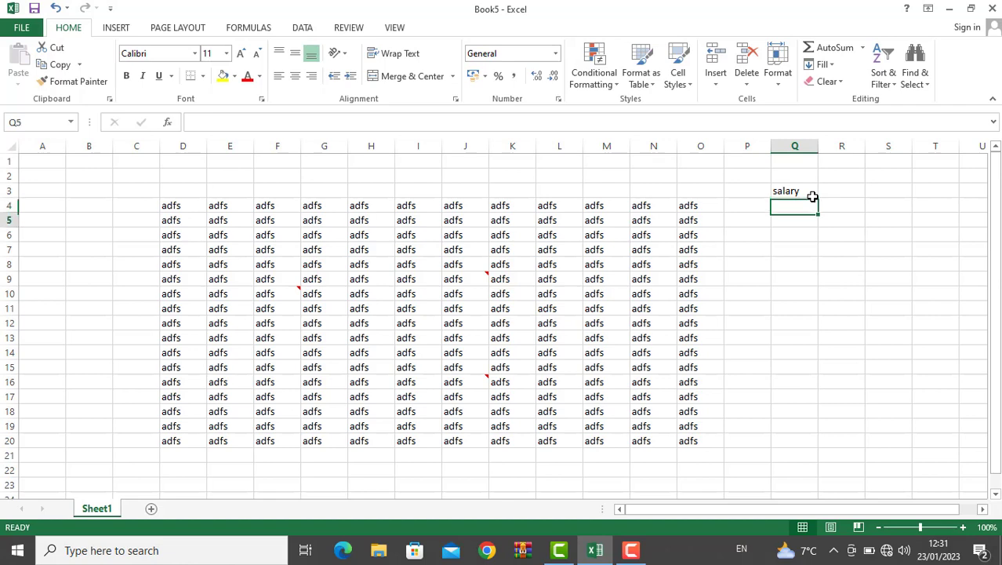
pyautogui.press('Up')
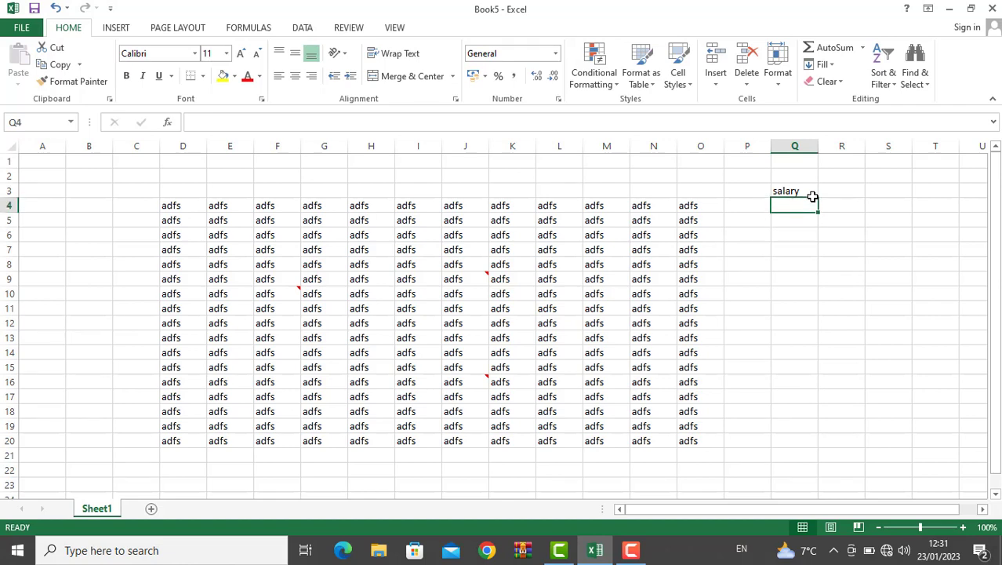
# Fill Q4:Q16 with the values 4564, 5656756, 75, 67, 567, 56, 7567, 567, 4, 45, 64, 564 and 5.
pyautogui.write('4564')
pyautogui.press('Return')
pyautogui.write('5656756')
pyautogui.press('Return')
pyautogui.write('75 67')
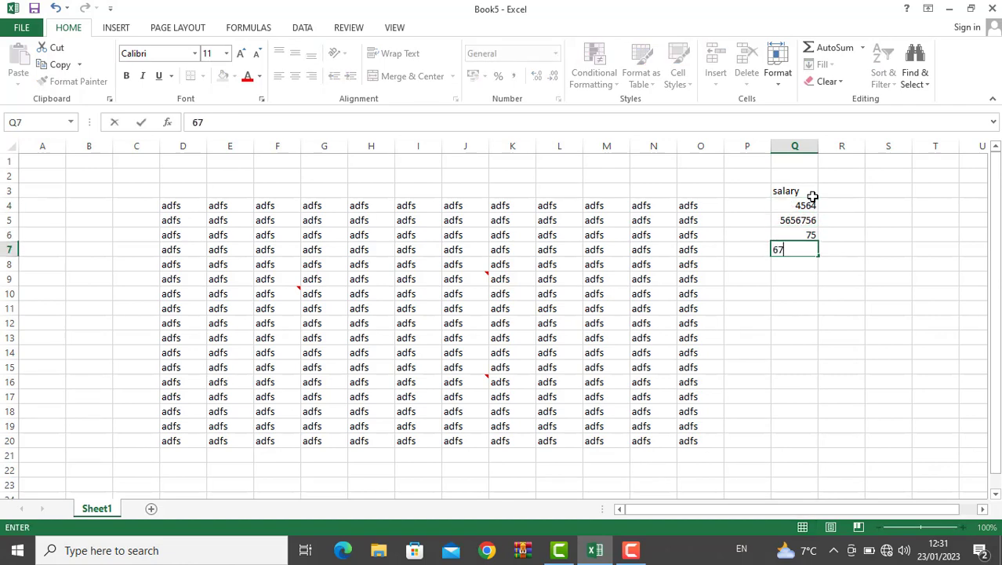
pyautogui.press('Return')
pyautogui.write('567')
pyautogui.press('Return')
pyautogui.write('56 7567 567 4 45 64')
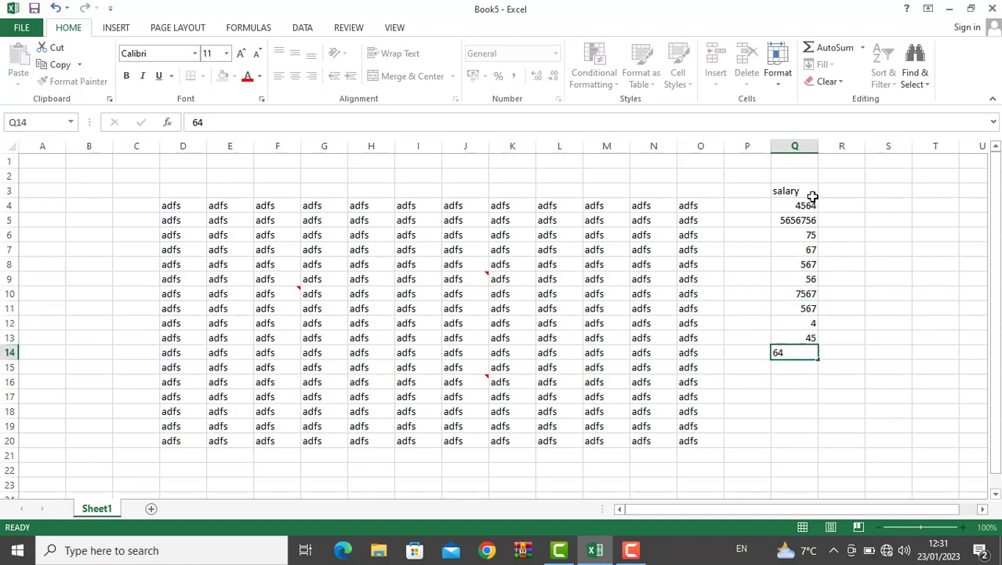
pyautogui.press('Return')
pyautogui.write('564 5')
pyautogui.press('Return')
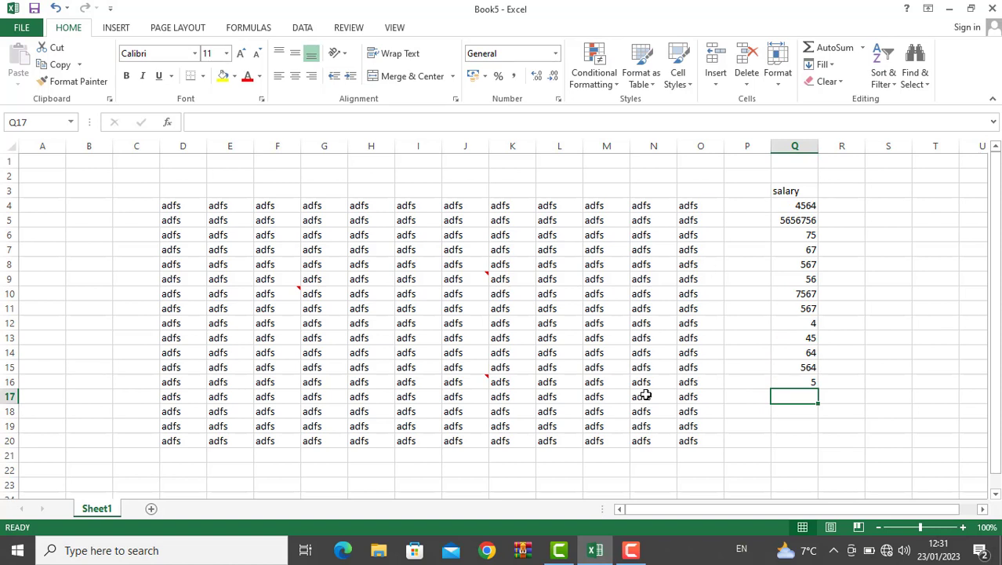
# Total the salary column in Q17 with the AutoSum Sum function over Q4:Q16.
pyautogui.click(743, 451)
pyautogui.click(785, 401)
pyautogui.click(864, 48)
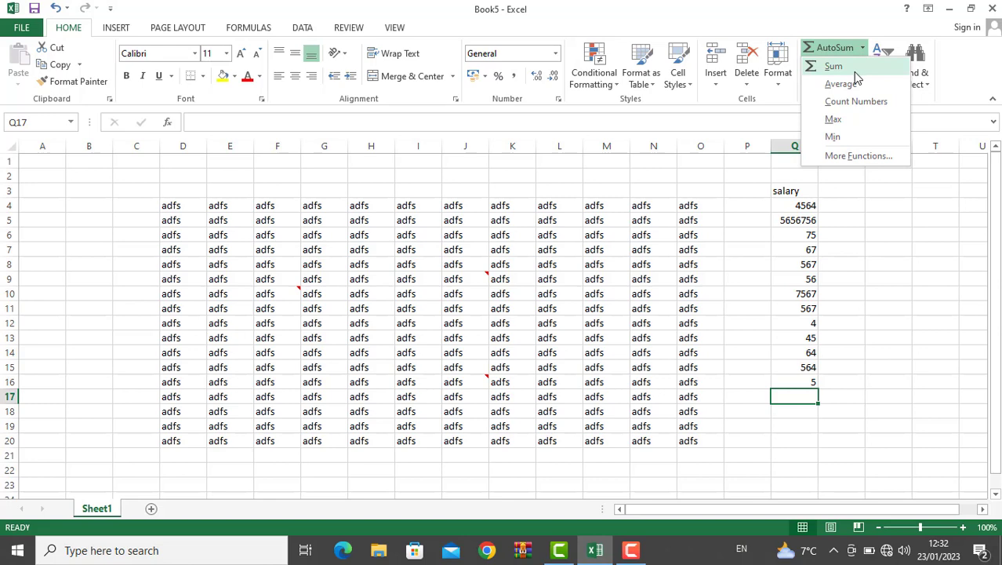
pyautogui.click(856, 73)
pyautogui.press('Return')
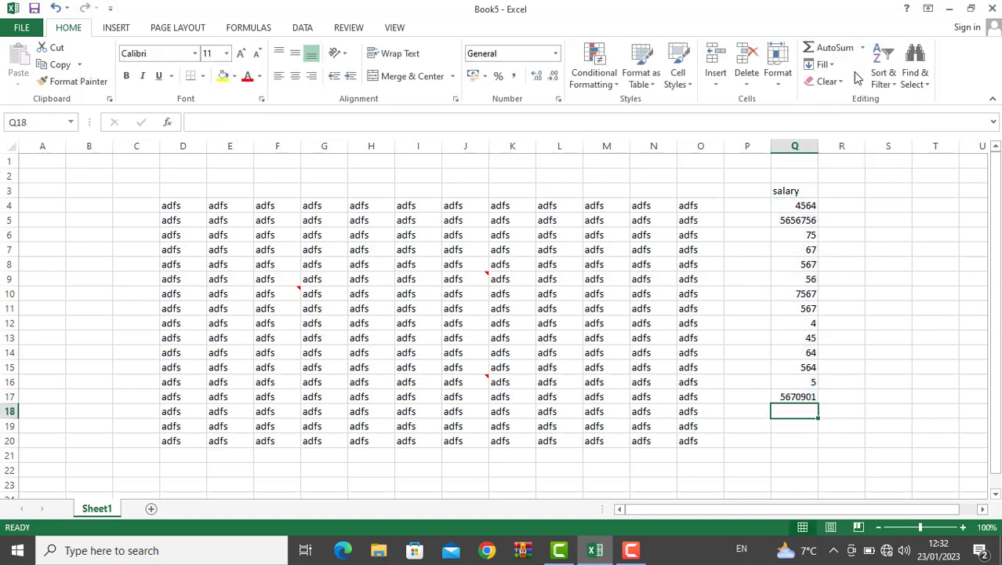
# Use Go To Special with Formulas, keeping only Numbers checked, to select the formula cell, then move the selection to J11.
pyautogui.click(356, 339)
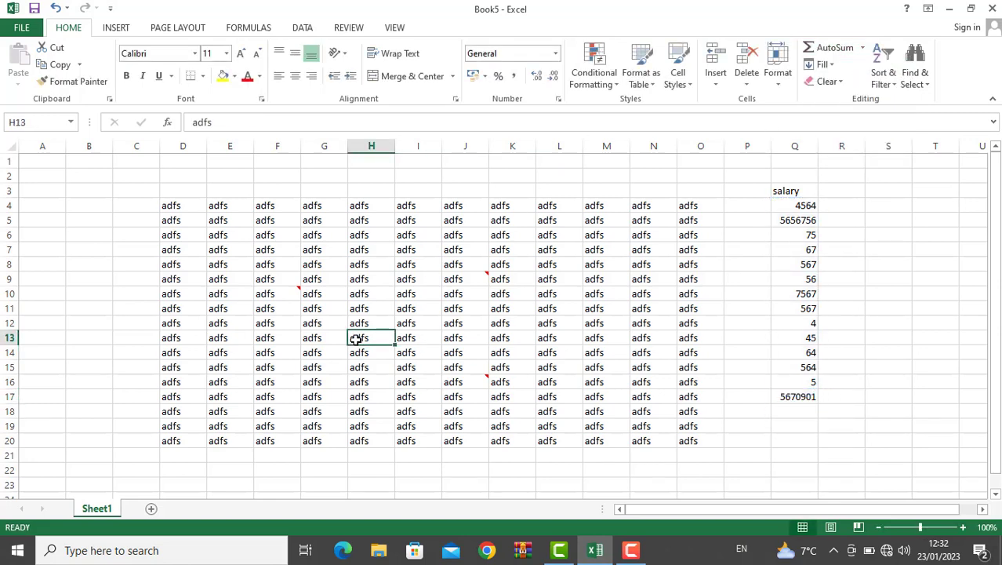
pyautogui.press('F5')
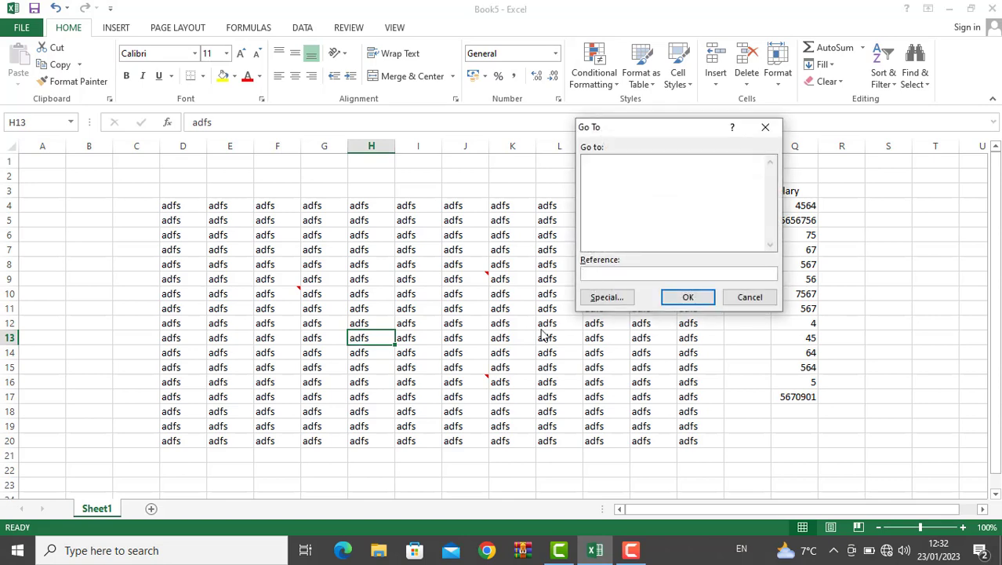
pyautogui.click(601, 303)
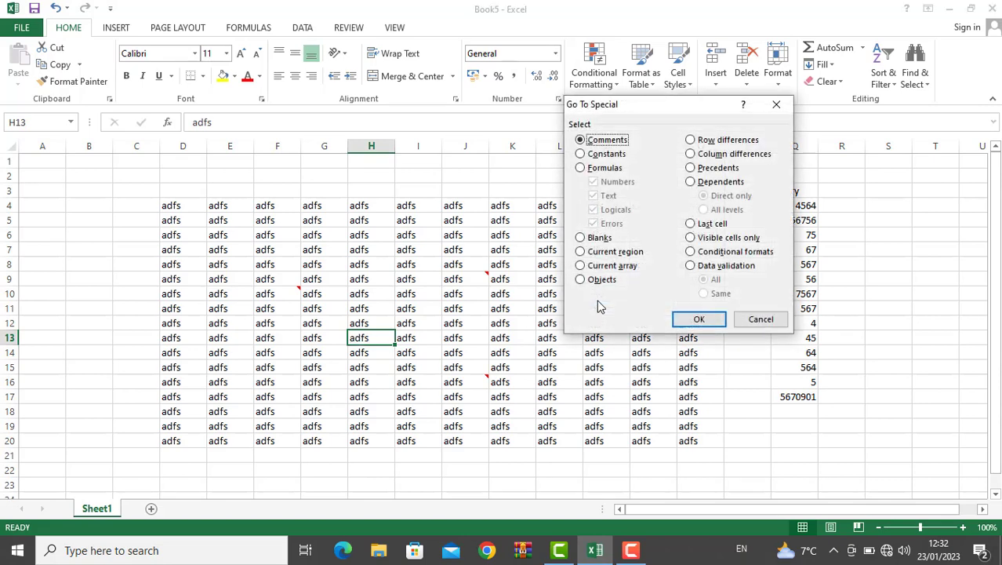
pyautogui.click(584, 167)
pyautogui.click(594, 195)
pyautogui.click(594, 209)
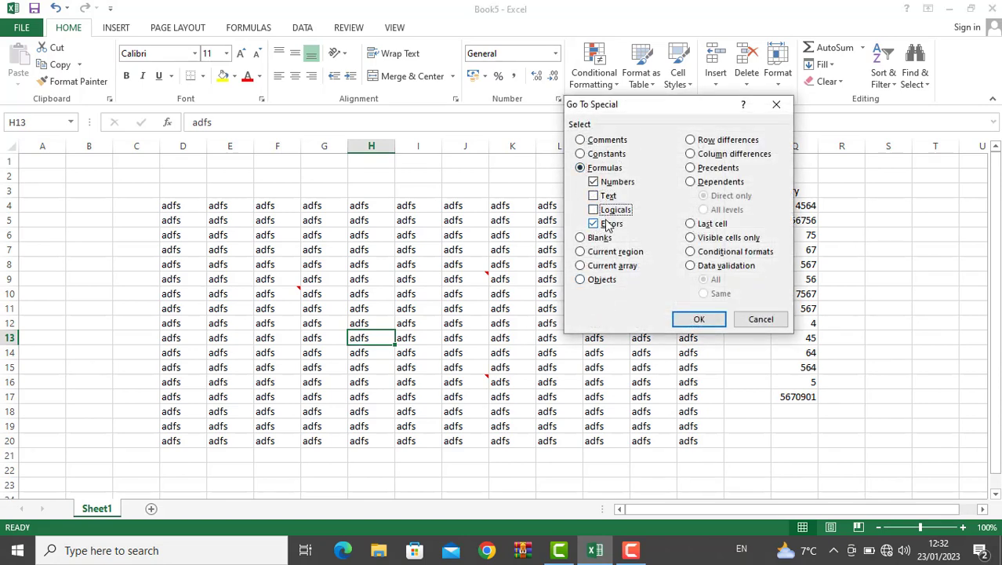
pyautogui.click(608, 224)
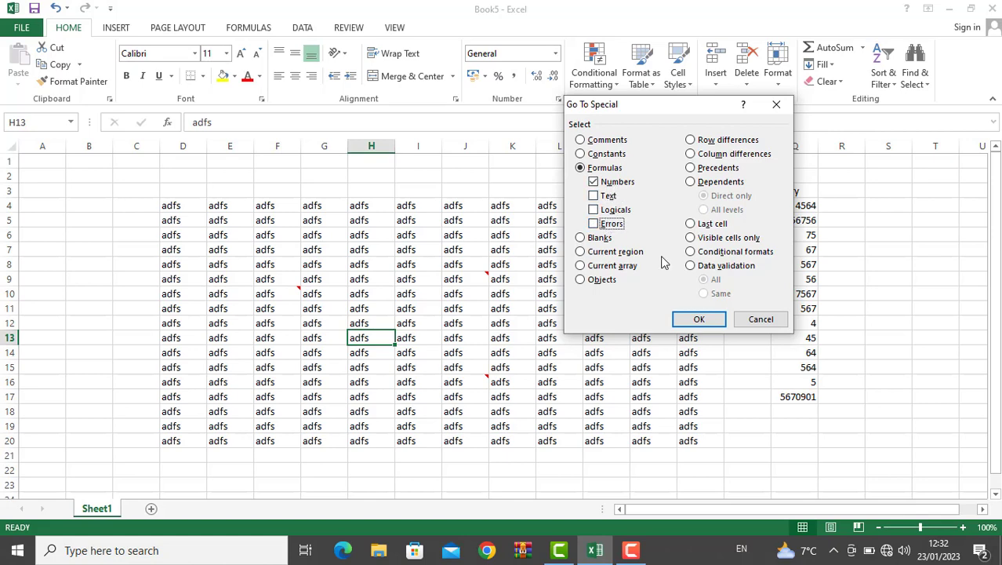
pyautogui.click(699, 318)
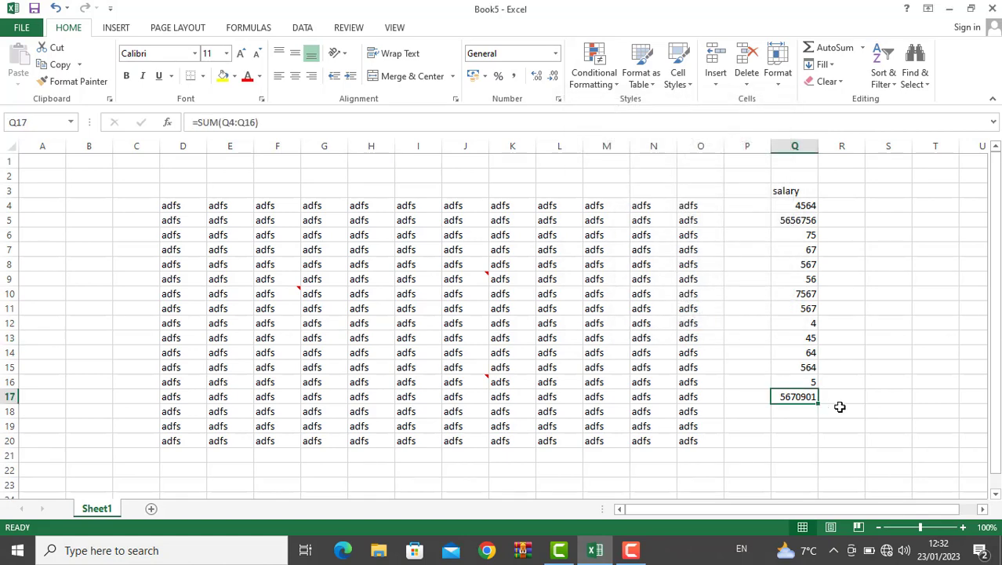
pyautogui.click(468, 306)
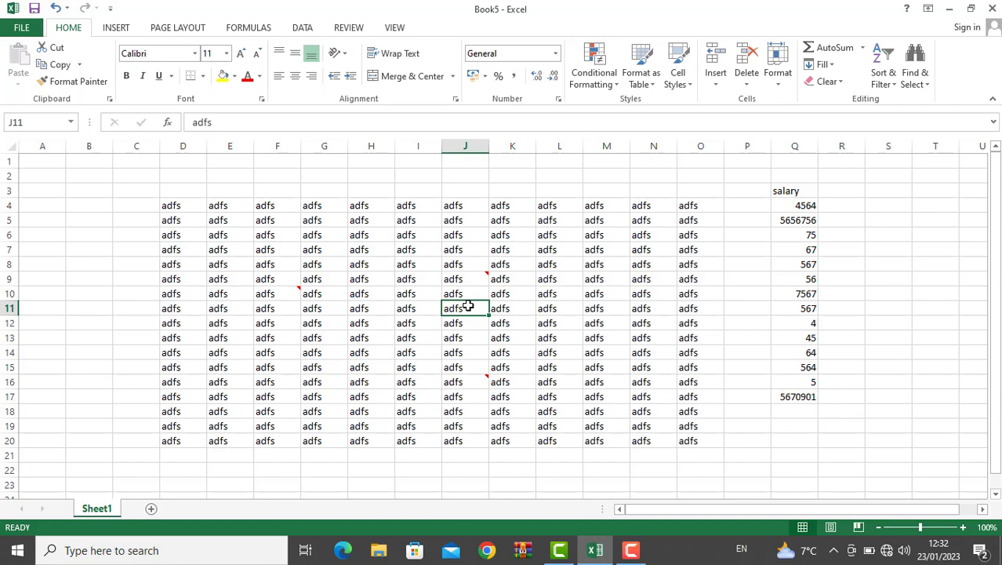
pyautogui.hotkey('ctrl', 'g')
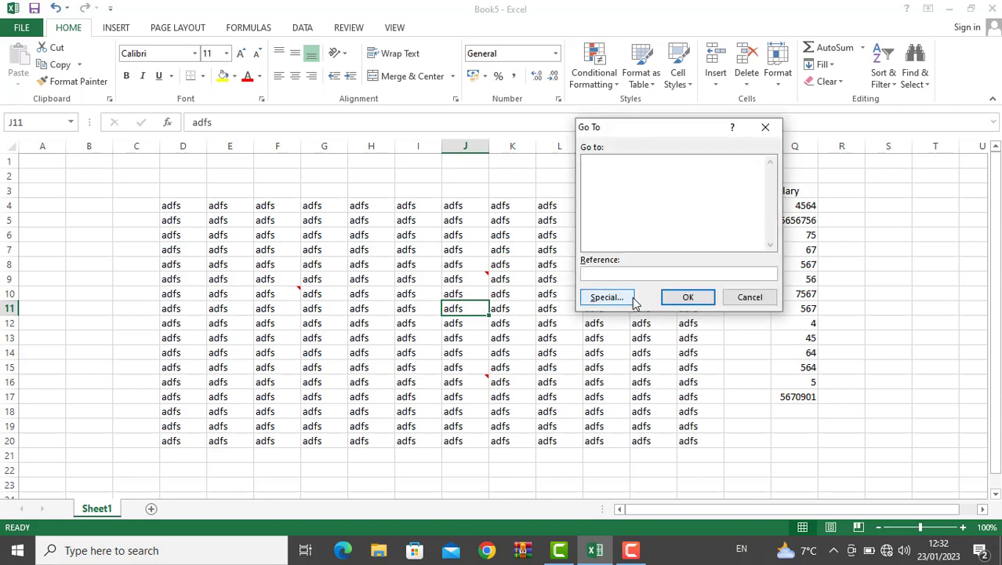
pyautogui.press('Escape')
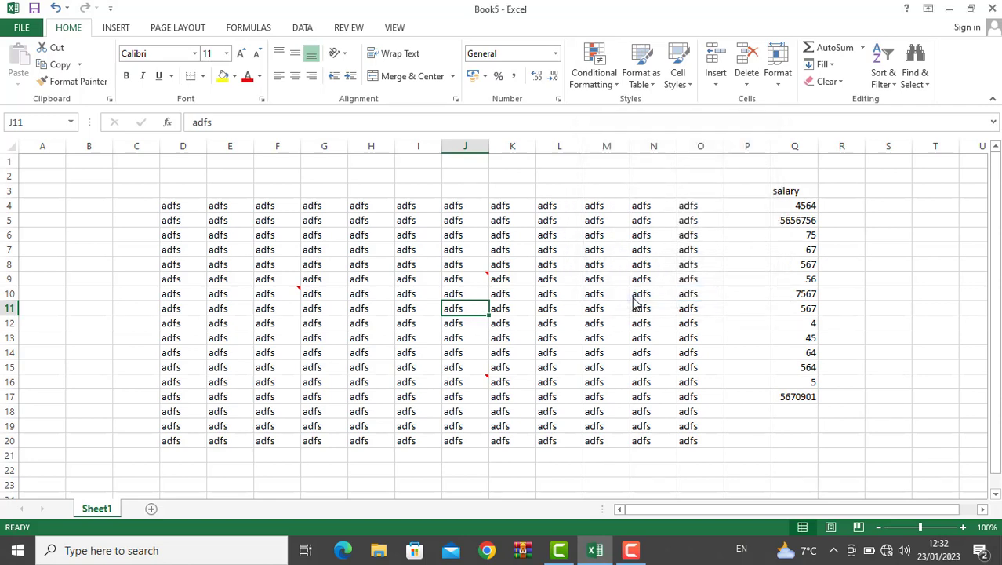
pyautogui.click(929, 83)
pyautogui.click(913, 154)
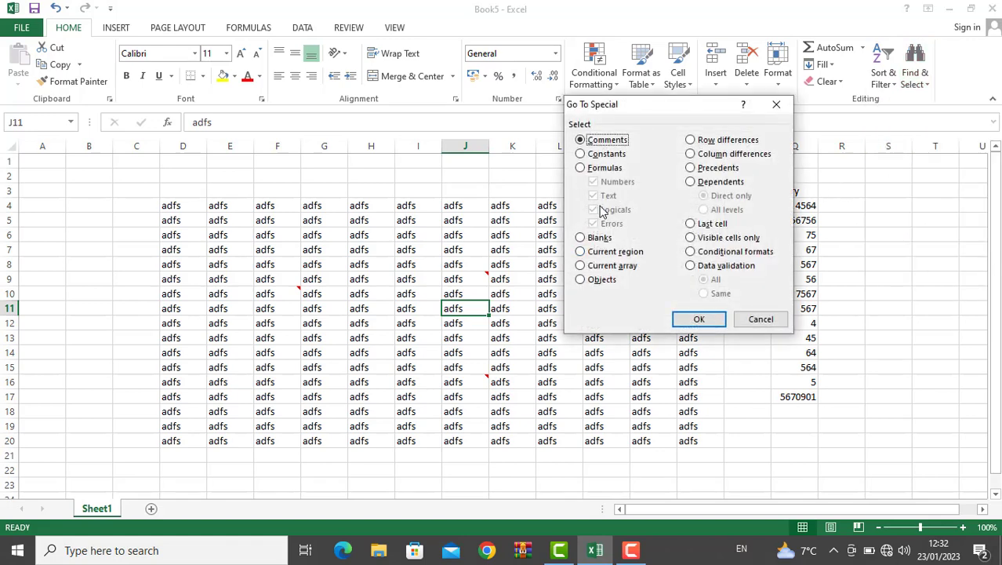
pyautogui.press('Escape')
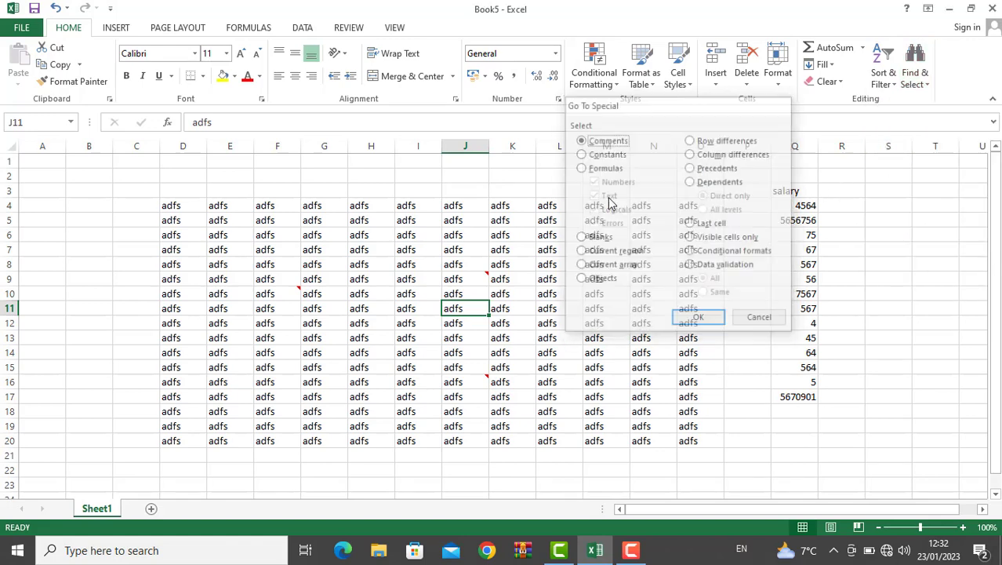
# Create text-returning formulas below the salary column: =L16 in cell R23 and =G12 in cell R24.
pyautogui.click(829, 480)
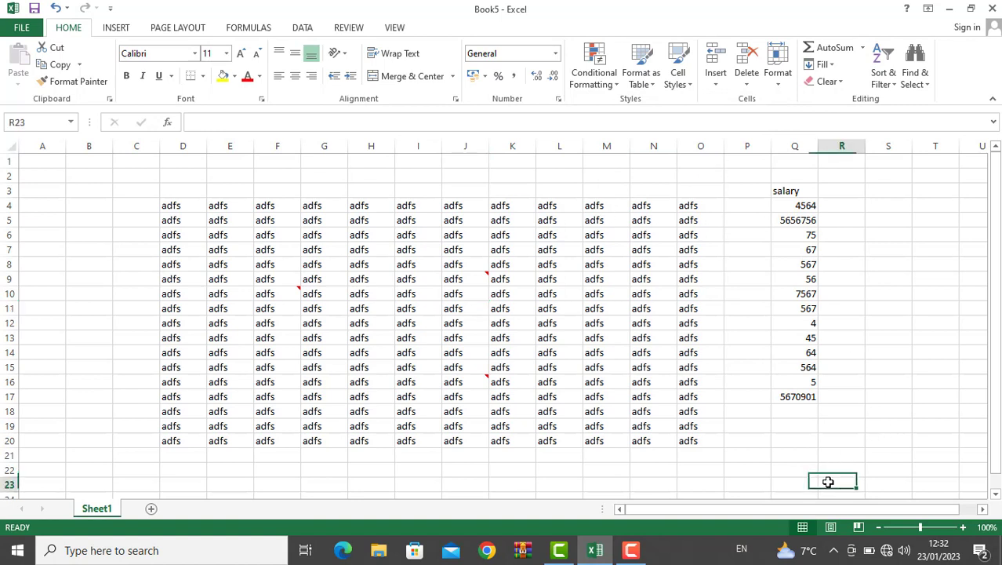
pyautogui.write('-')
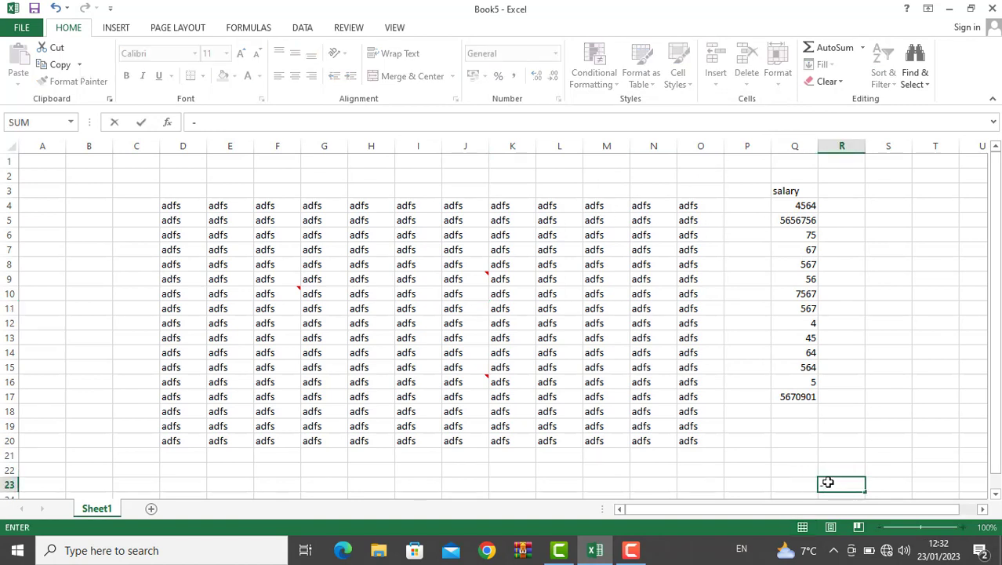
pyautogui.press('BackSpace')
pyautogui.write('=')
pyautogui.click(581, 375)
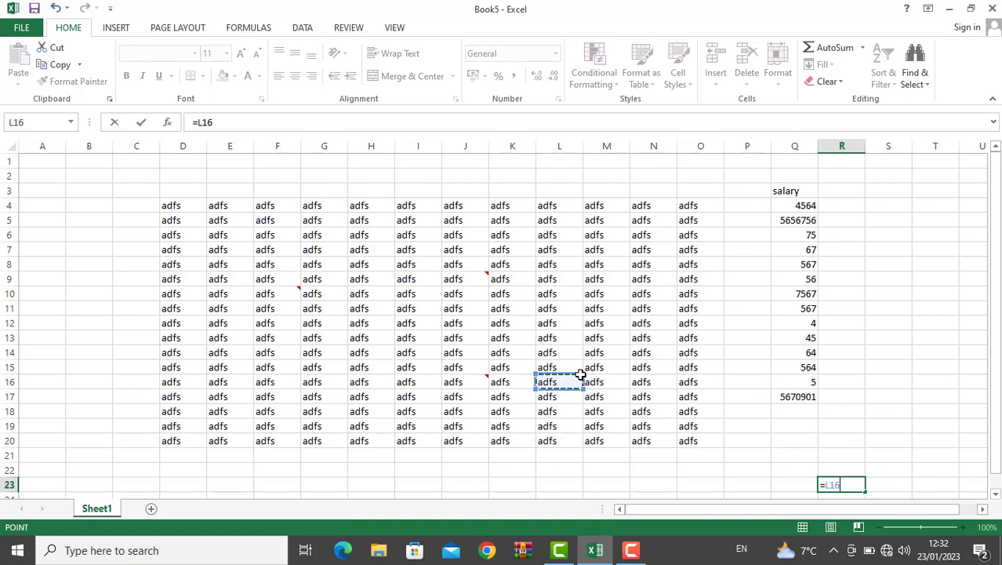
pyautogui.press('Return')
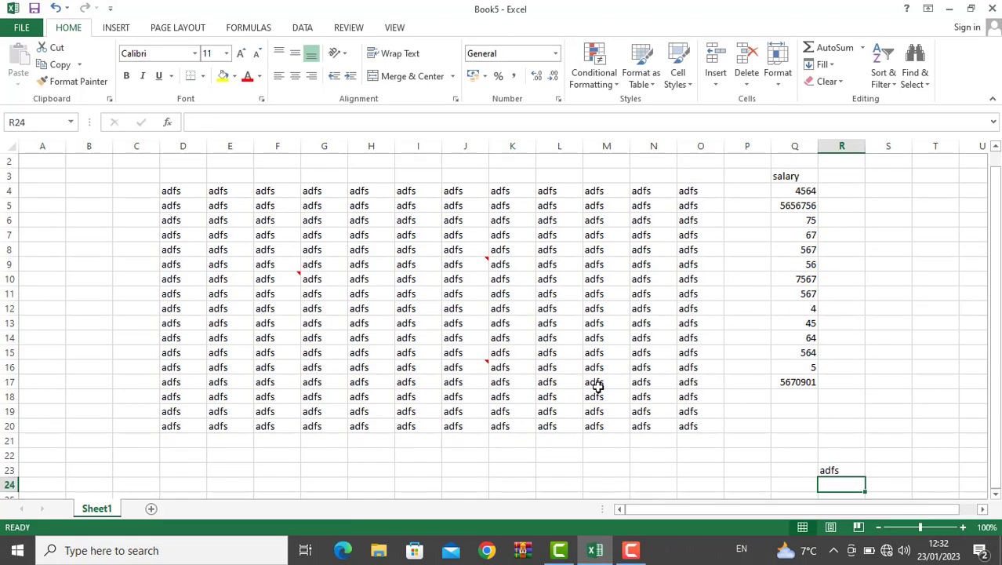
pyautogui.write('=')
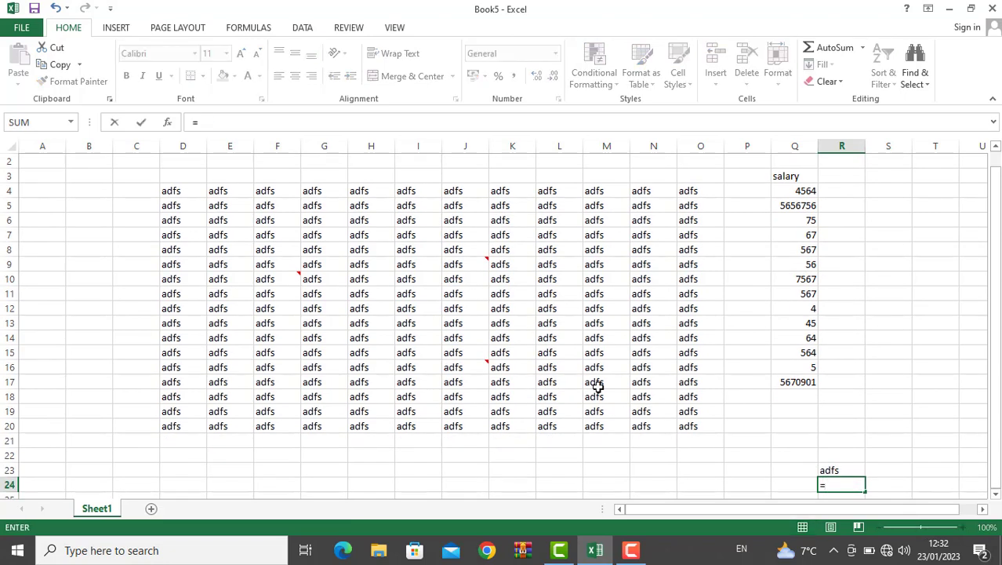
pyautogui.click(321, 308)
pyautogui.press('Return')
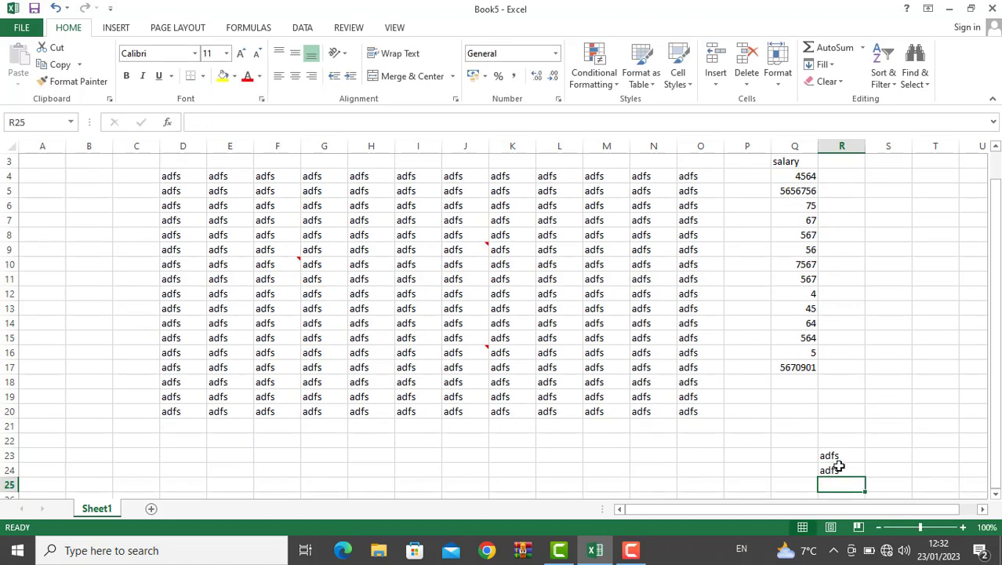
# Use Go To Special with Formulas, keeping only Text checked, to select the text-returning formula cells, then move the selection to J13.
pyautogui.click(531, 269)
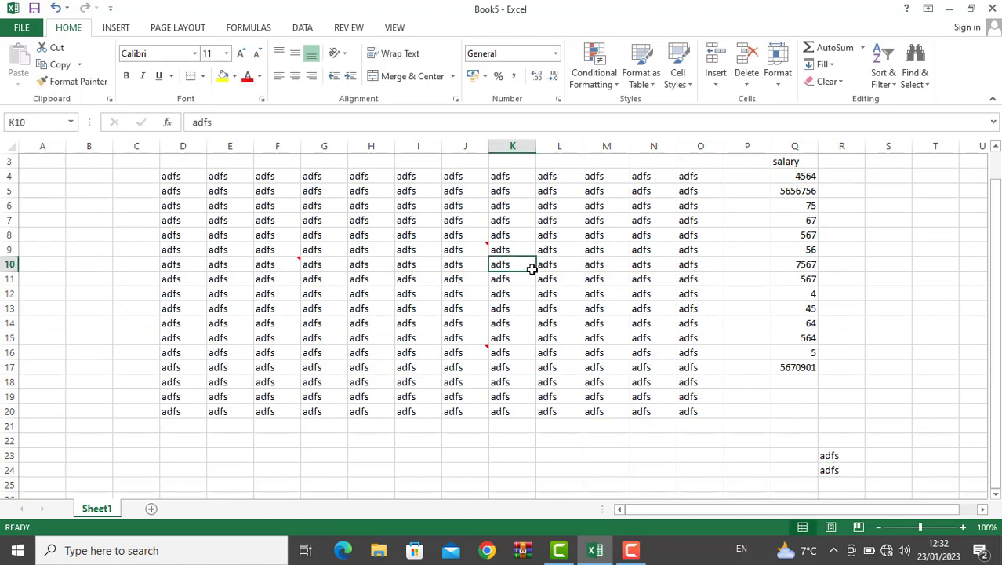
pyautogui.hotkey('ctrl', 'g')
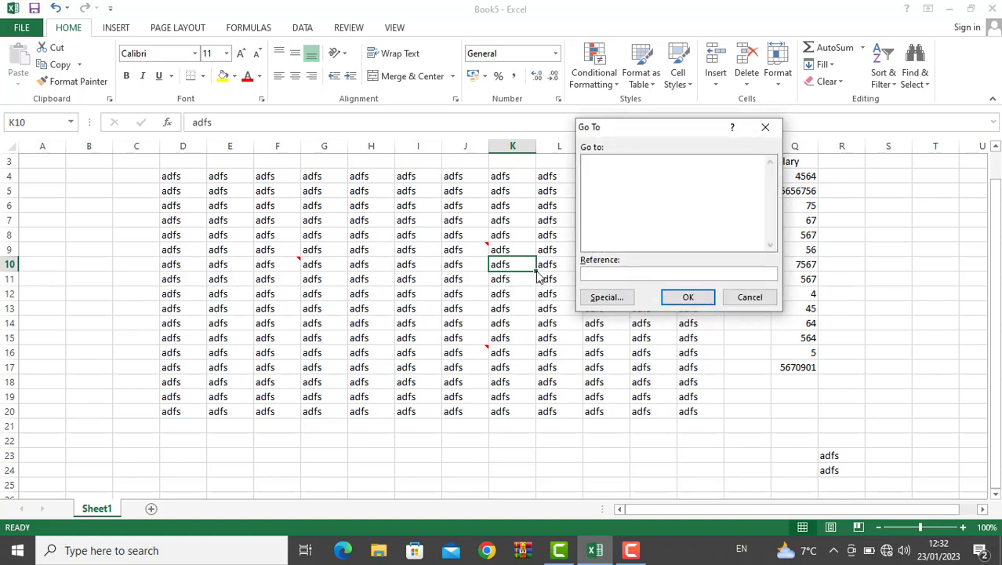
pyautogui.click(610, 298)
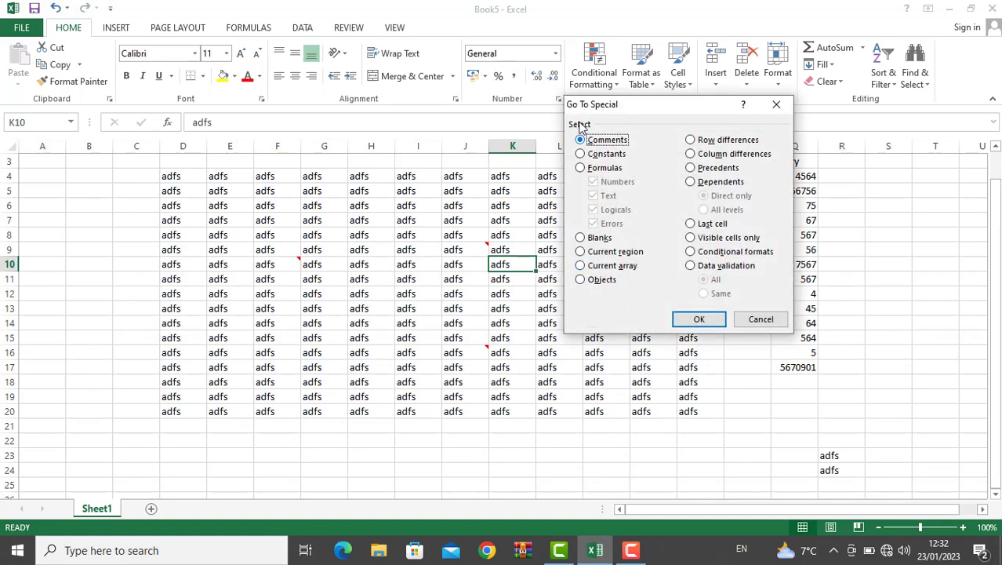
pyautogui.click(598, 169)
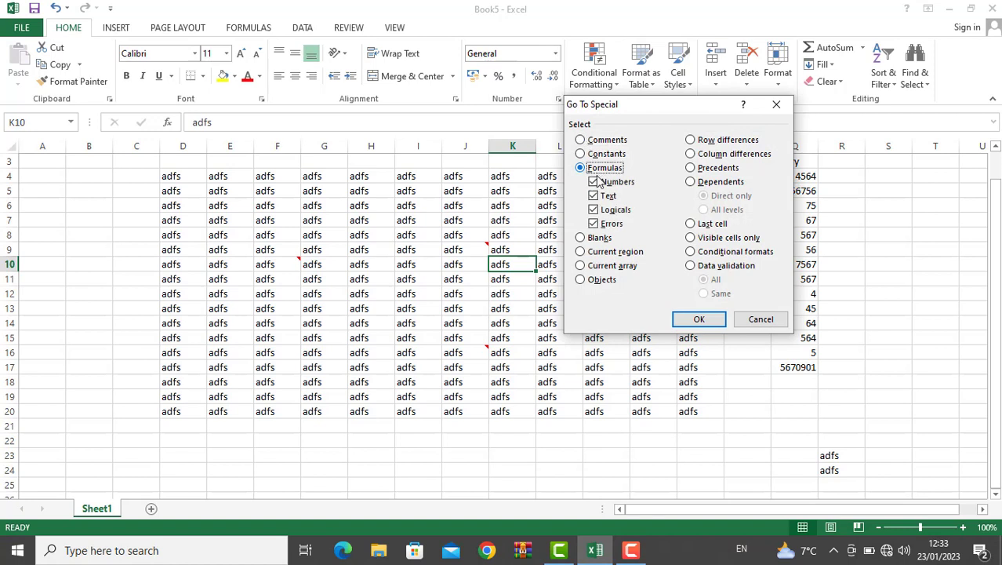
pyautogui.click(599, 182)
pyautogui.click(604, 210)
pyautogui.click(604, 223)
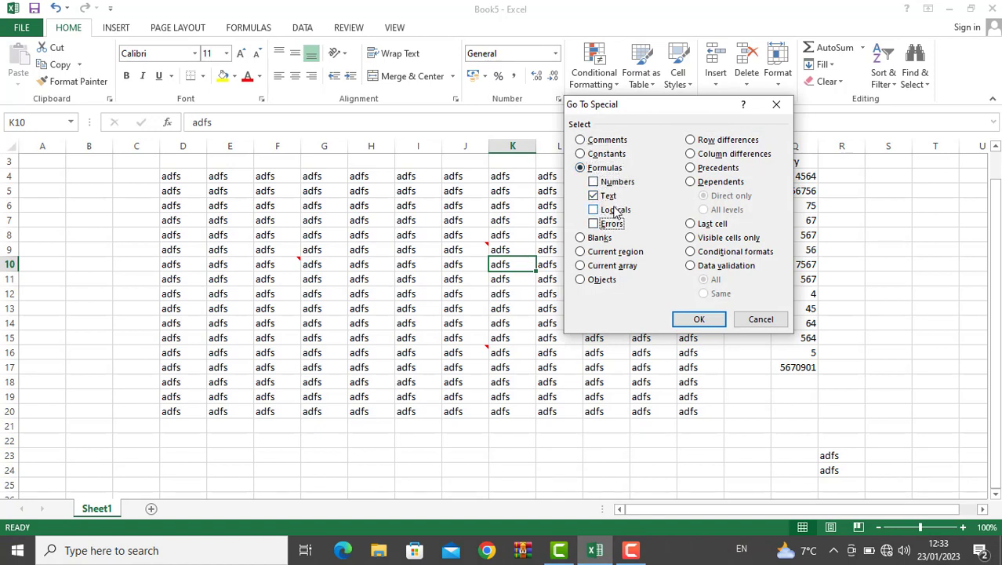
pyautogui.click(699, 320)
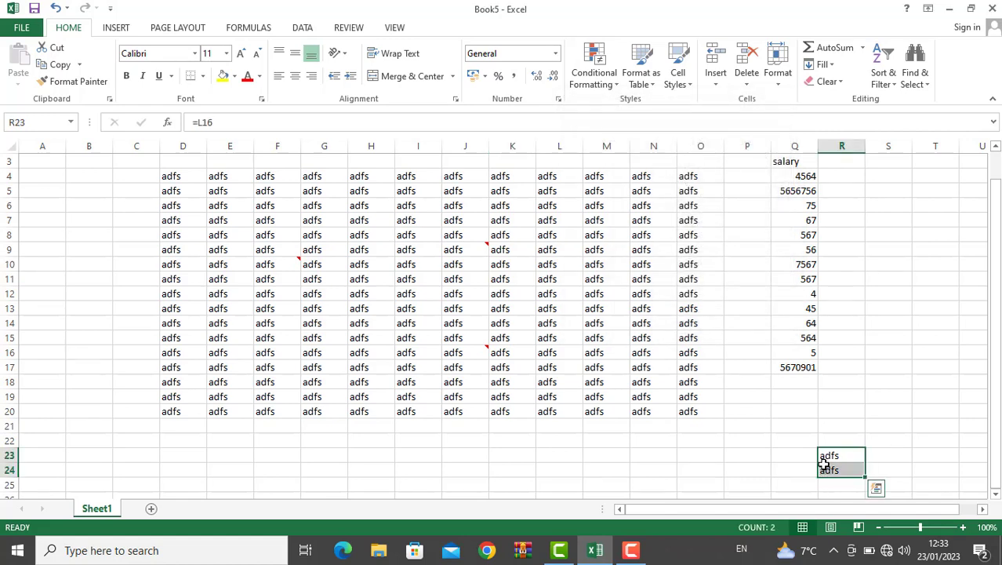
pyautogui.click(481, 304)
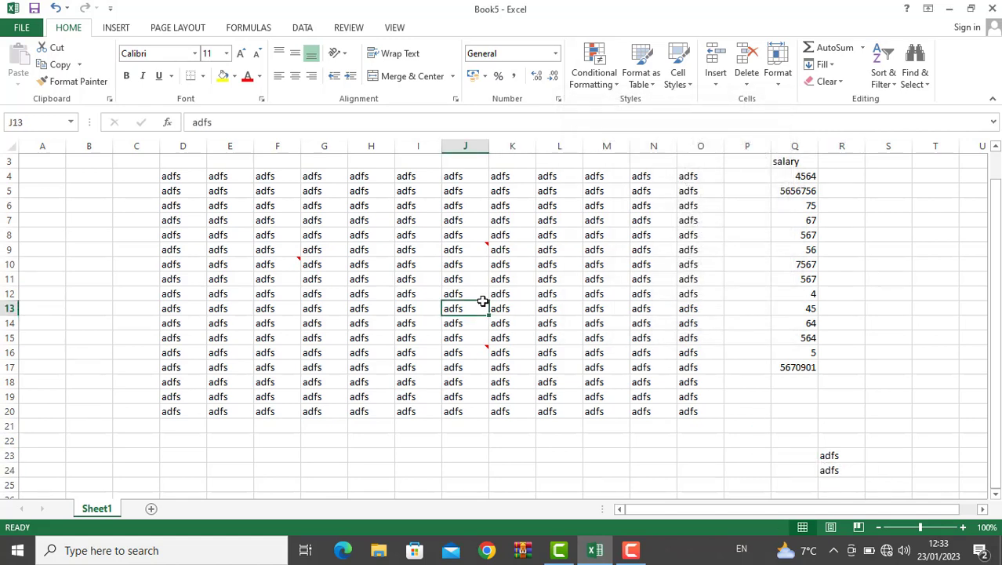
pyautogui.hotkey('ctrl', 'g')
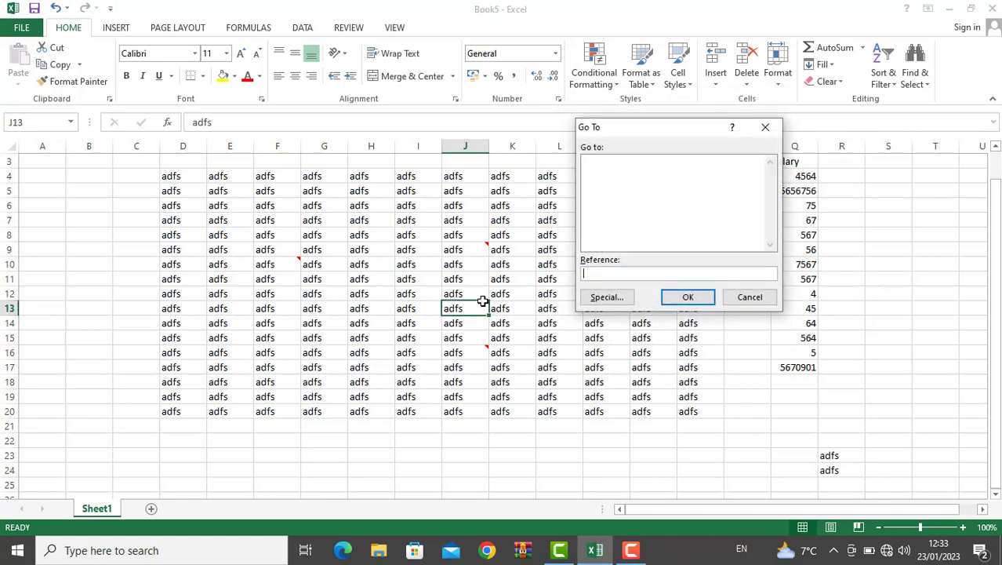
pyautogui.click(608, 297)
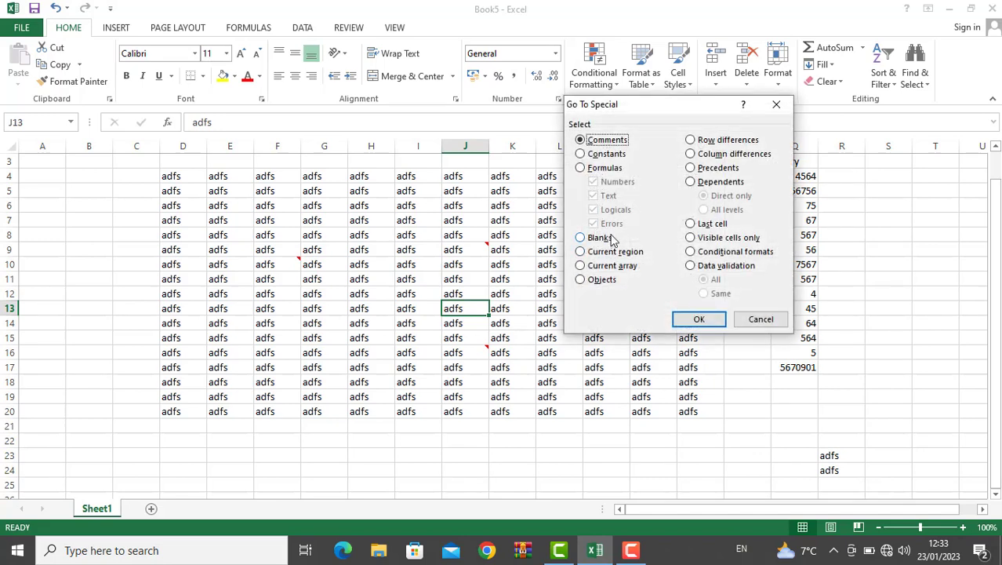
pyautogui.press('Escape')
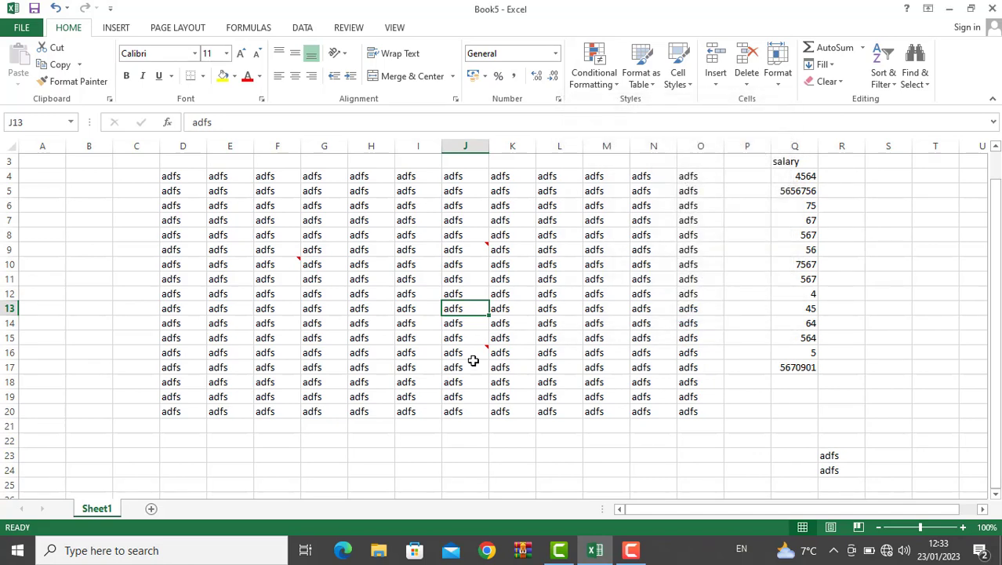
# Create logical formulas below the data block: =10>20 in cell H24 and =10<20 in cell H25.
pyautogui.click(358, 470)
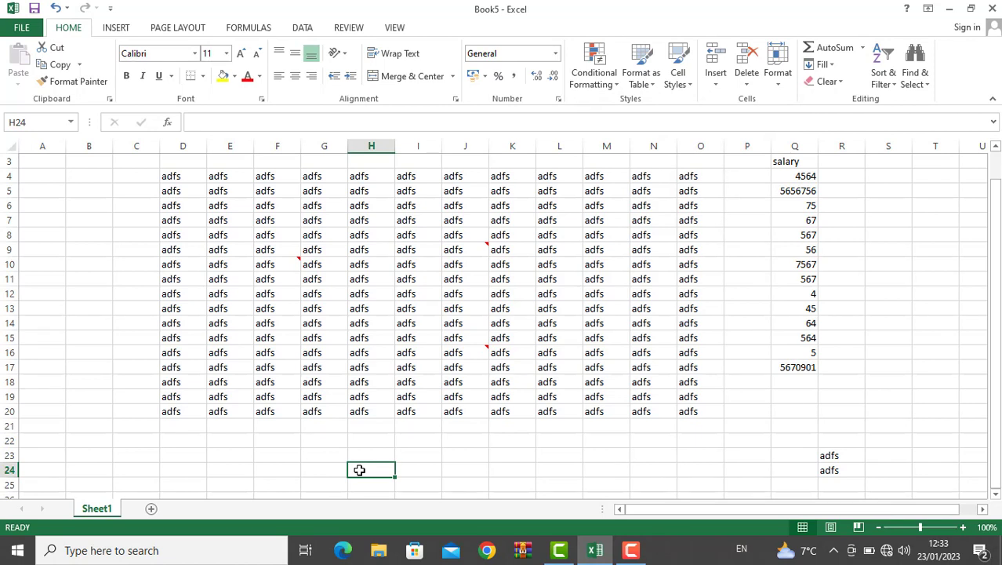
pyautogui.write('=10>20')
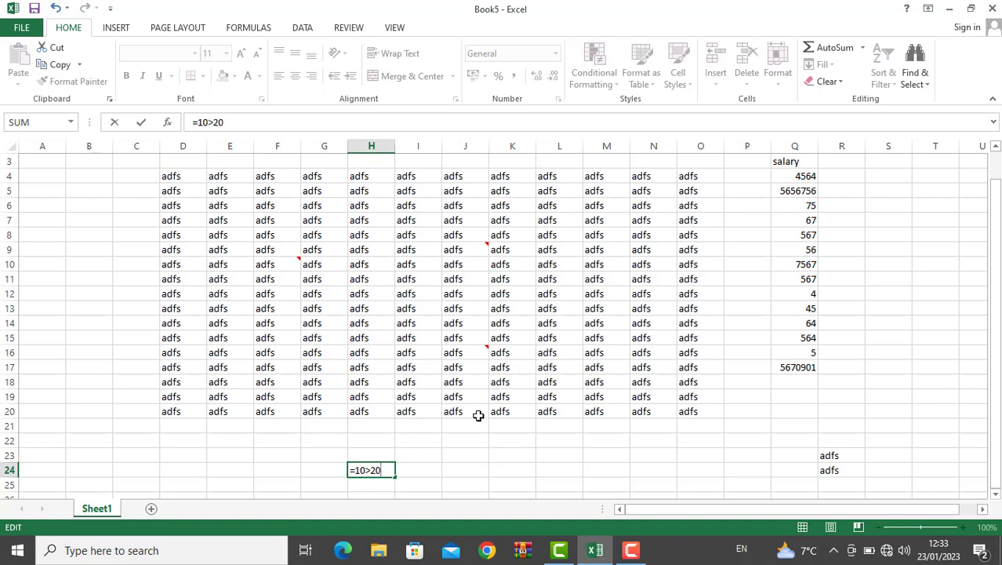
pyautogui.press('Return')
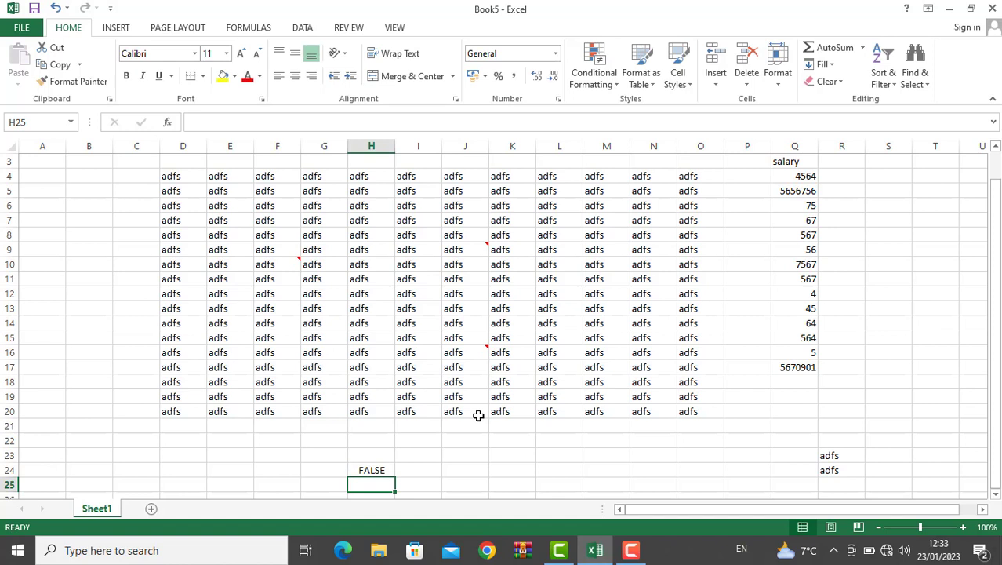
pyautogui.write('=10<20')
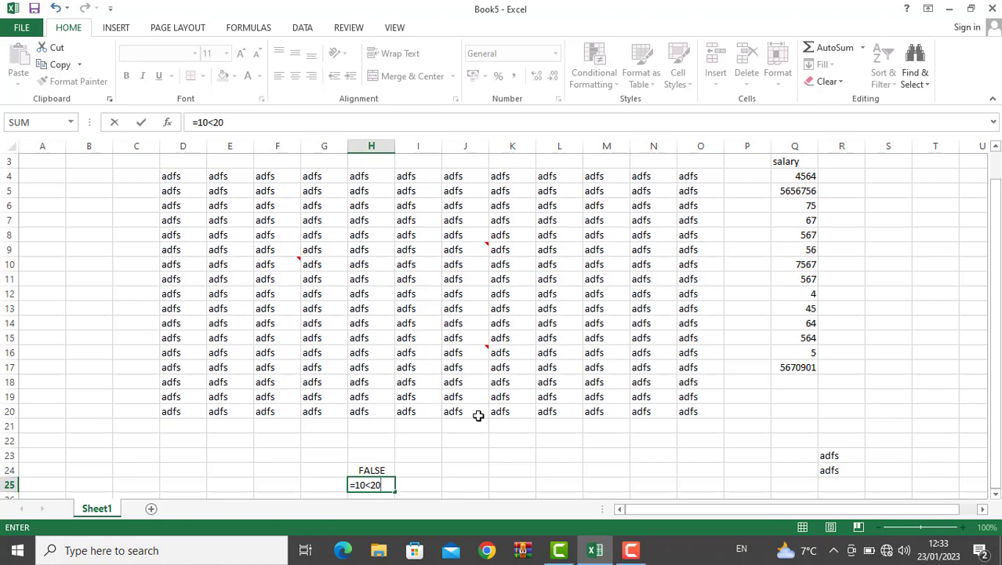
pyautogui.press('Return')
# Use Go To Special with Formulas, keeping only Logicals checked, to select the logical formula cells, then move the selection to K11.
pyautogui.click(479, 267)
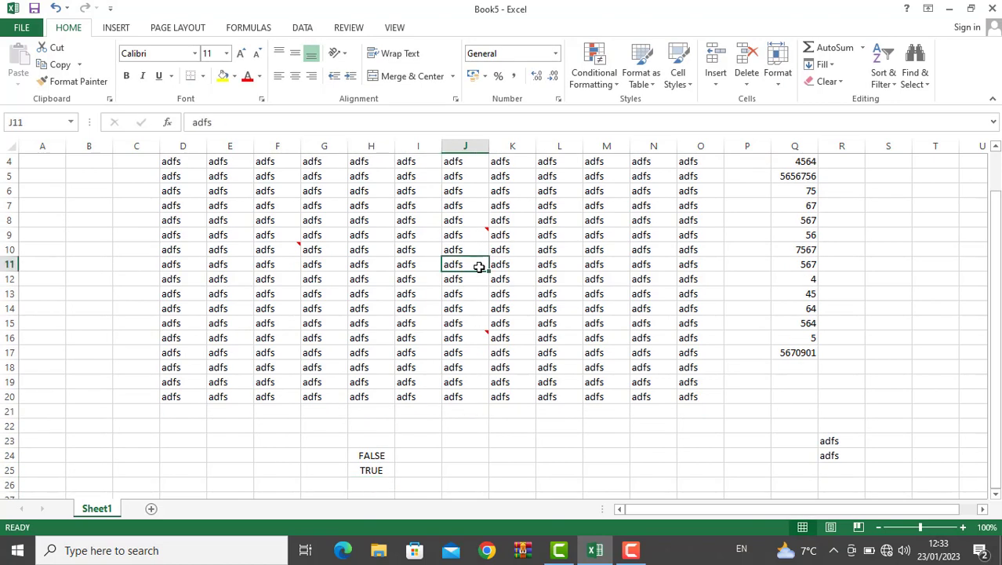
pyautogui.hotkey('ctrl', 'g')
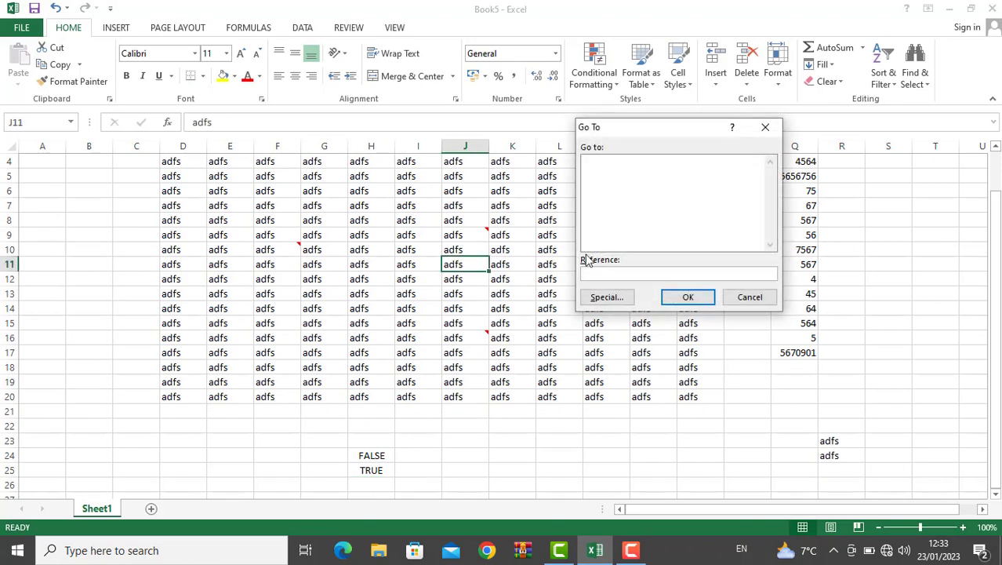
pyautogui.click(606, 296)
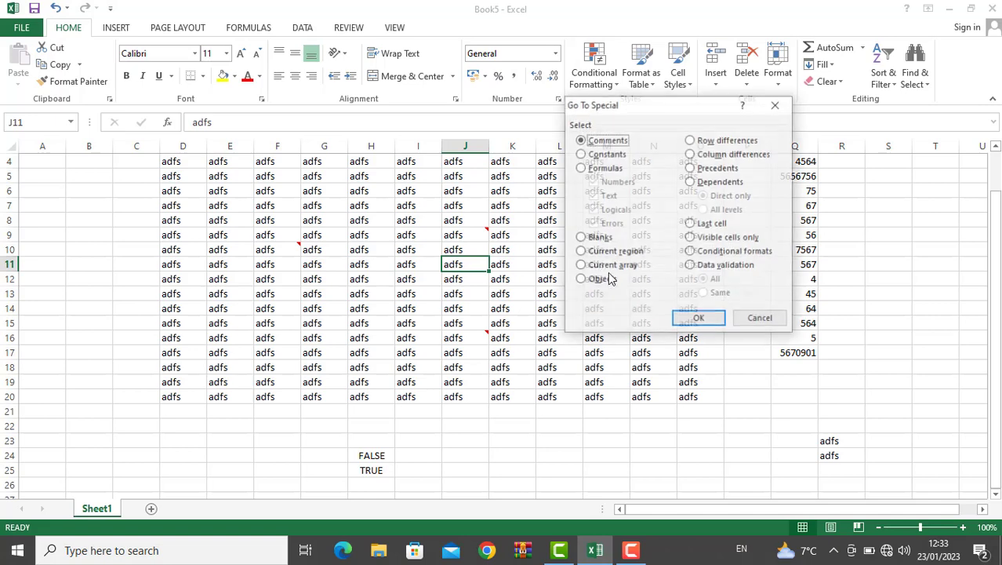
pyautogui.click(590, 168)
pyautogui.click(596, 182)
pyautogui.click(598, 196)
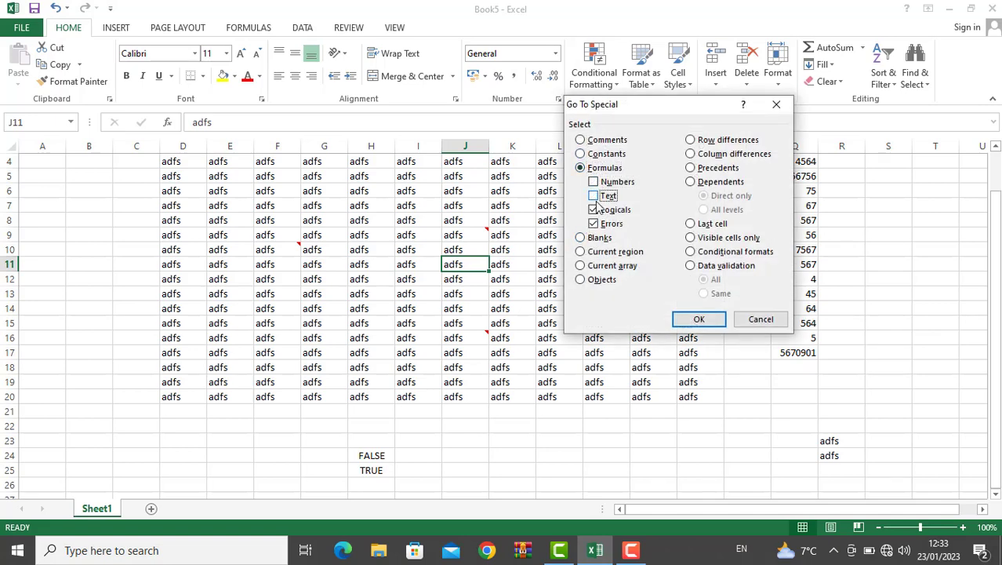
pyautogui.click(601, 225)
pyautogui.click(697, 318)
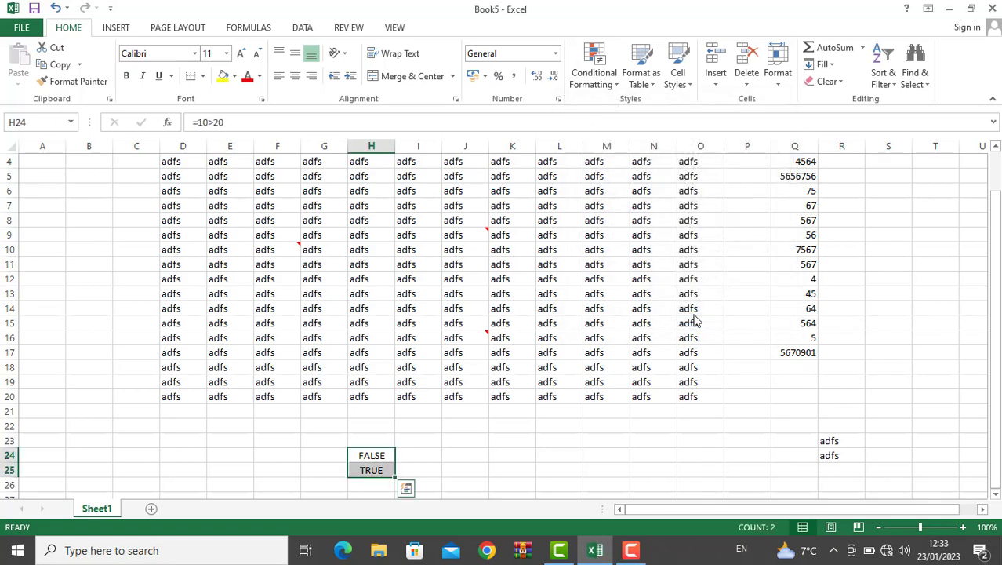
pyautogui.click(532, 264)
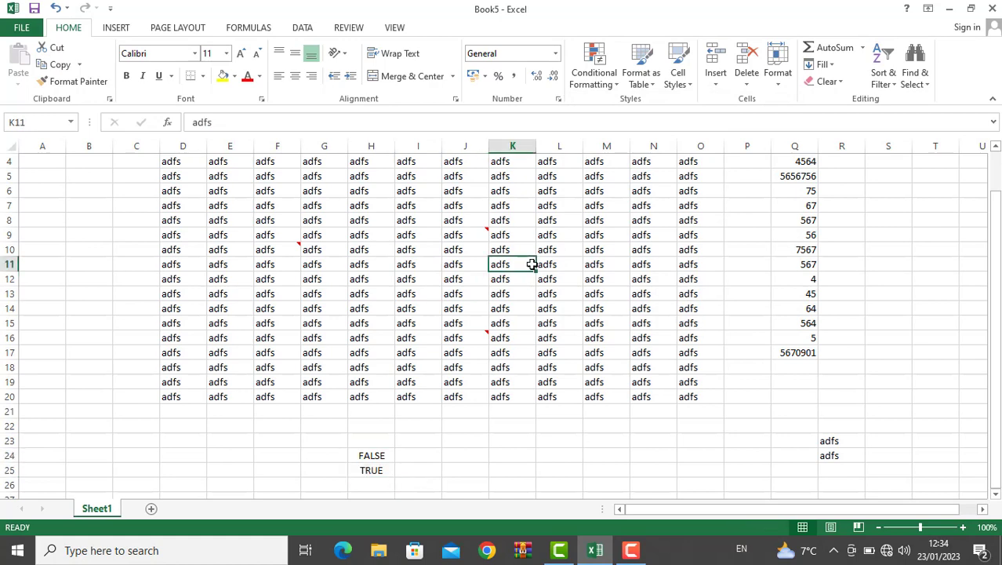
pyautogui.hotkey('ctrl', 'g')
pyautogui.hotkey('alt', 's')
pyautogui.press('Return')
pyautogui.hotkey('ctrl', 'g')
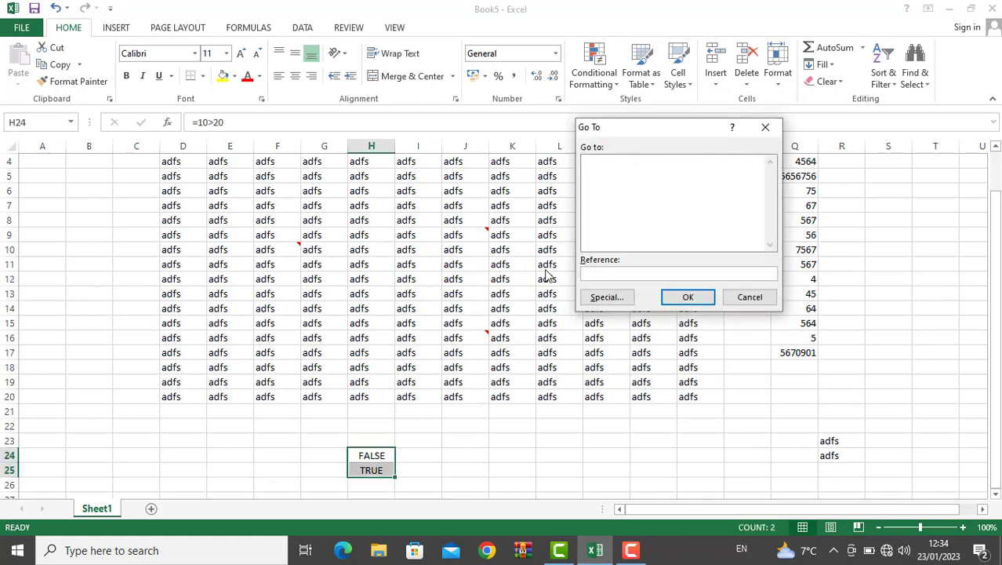
pyautogui.click(606, 297)
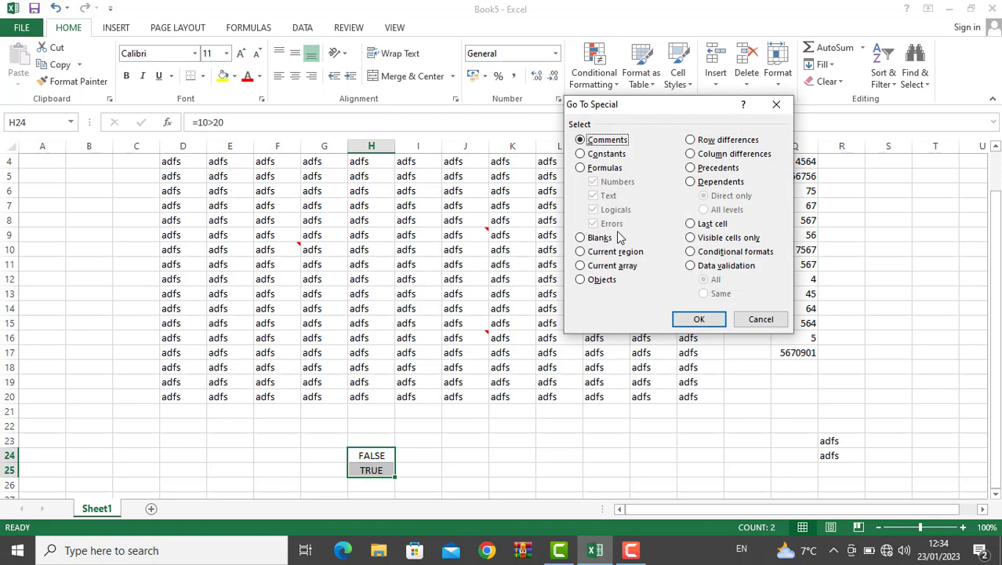
pyautogui.press('Escape')
pyautogui.click(539, 455)
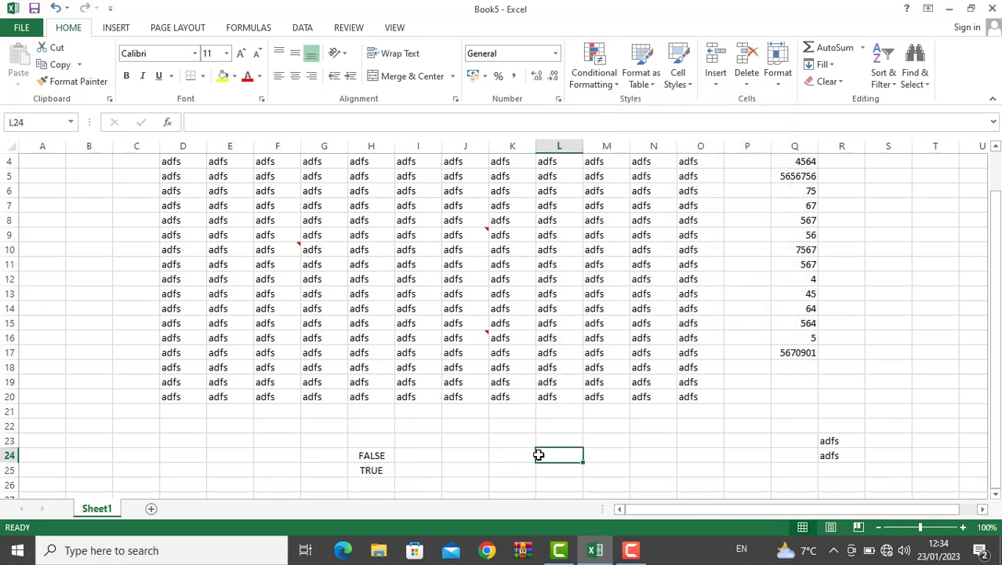
pyautogui.write('=')
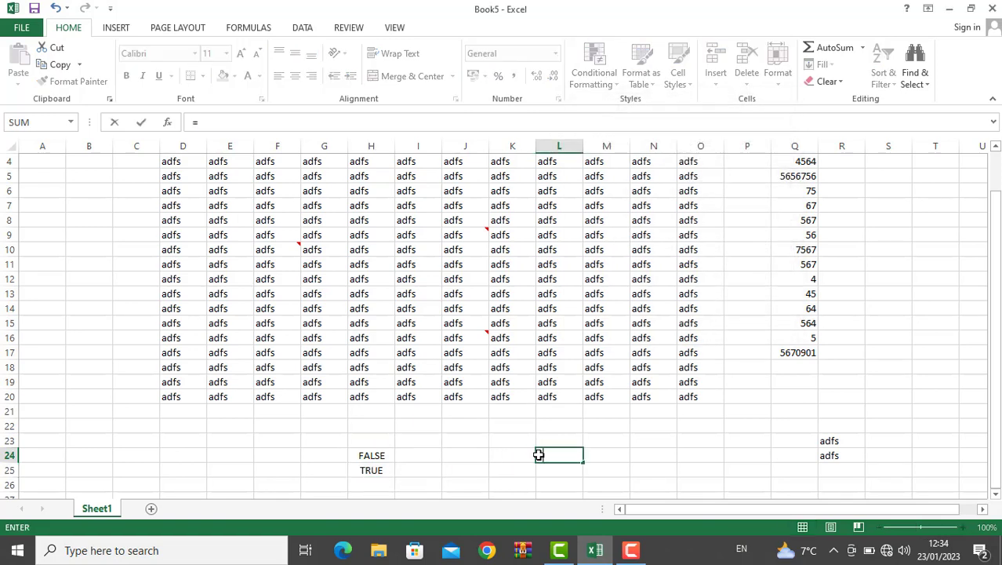
pyautogui.click(484, 362)
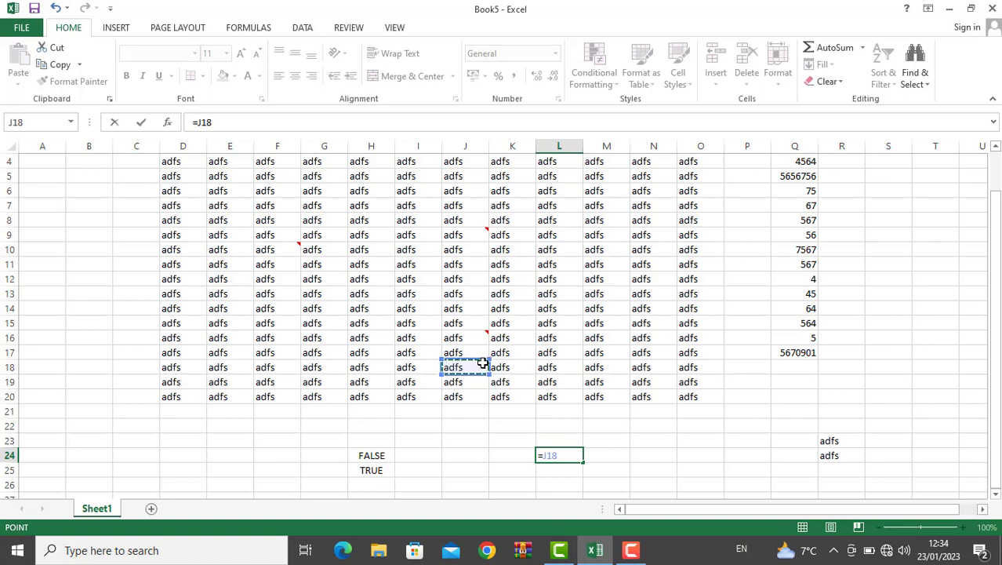
pyautogui.write(')')
pyautogui.press('BackSpace')
pyautogui.press('BackSpace')
pyautogui.press('BackSpace')
pyautogui.press('BackSpace')
pyautogui.press('BackSpace')
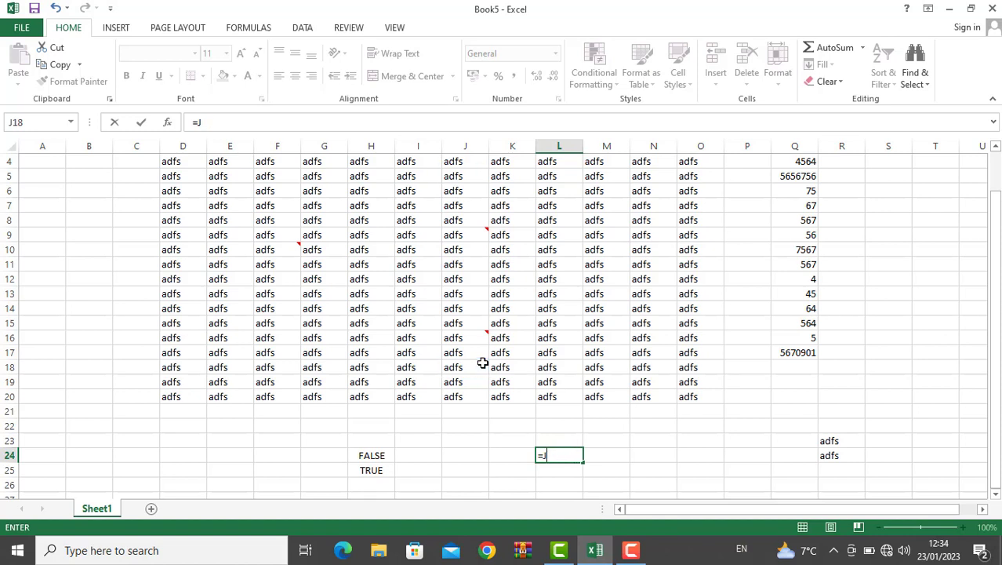
# Create an error-producing formula in cell K25 that adds two text cells: =J15+L11.
pyautogui.click(512, 465)
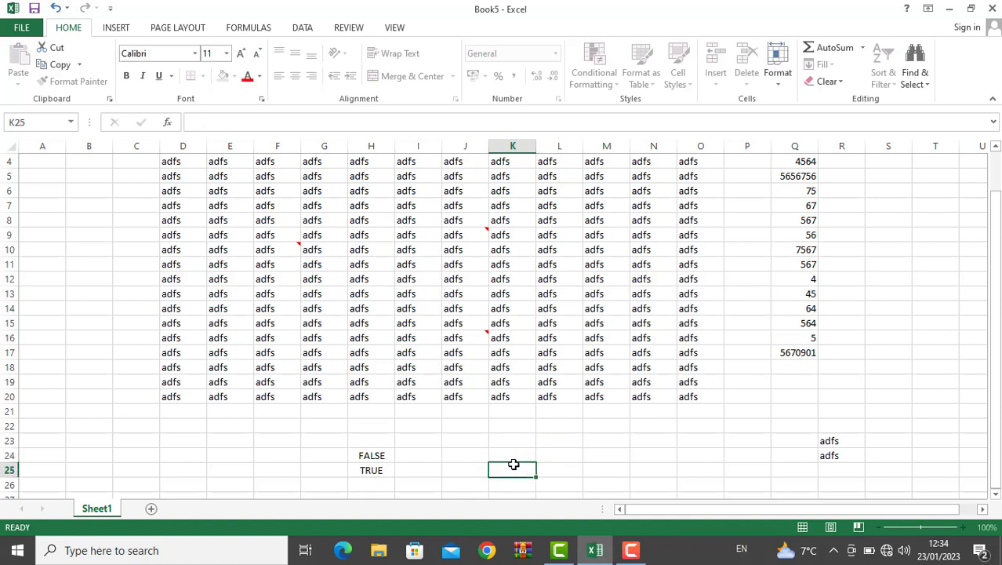
pyautogui.write('=')
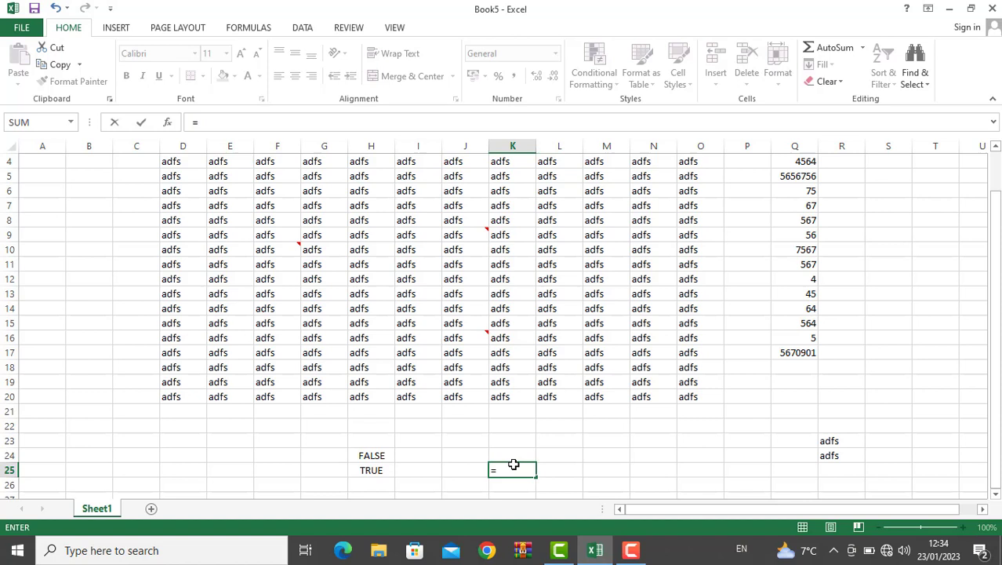
pyautogui.click(457, 326)
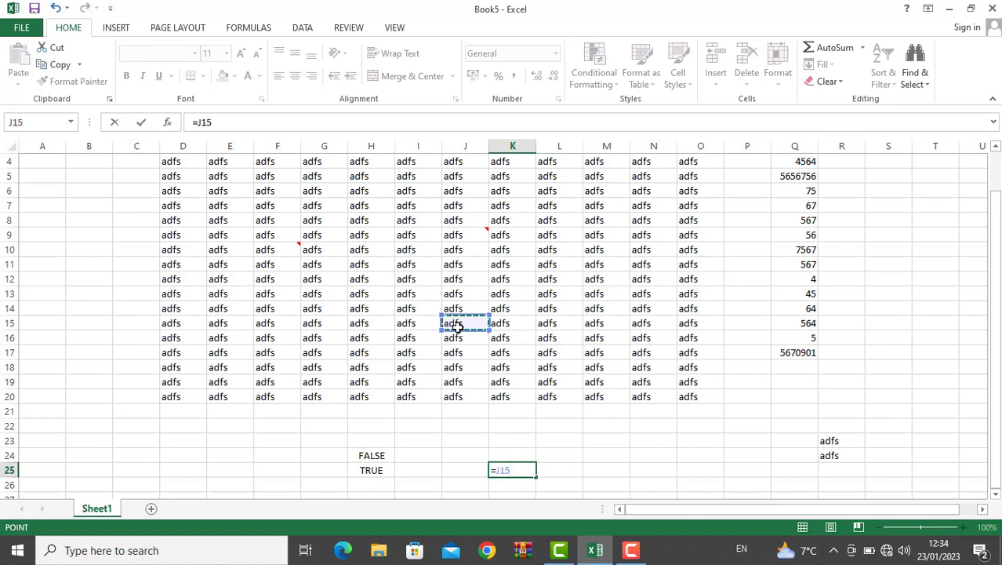
pyautogui.write('+')
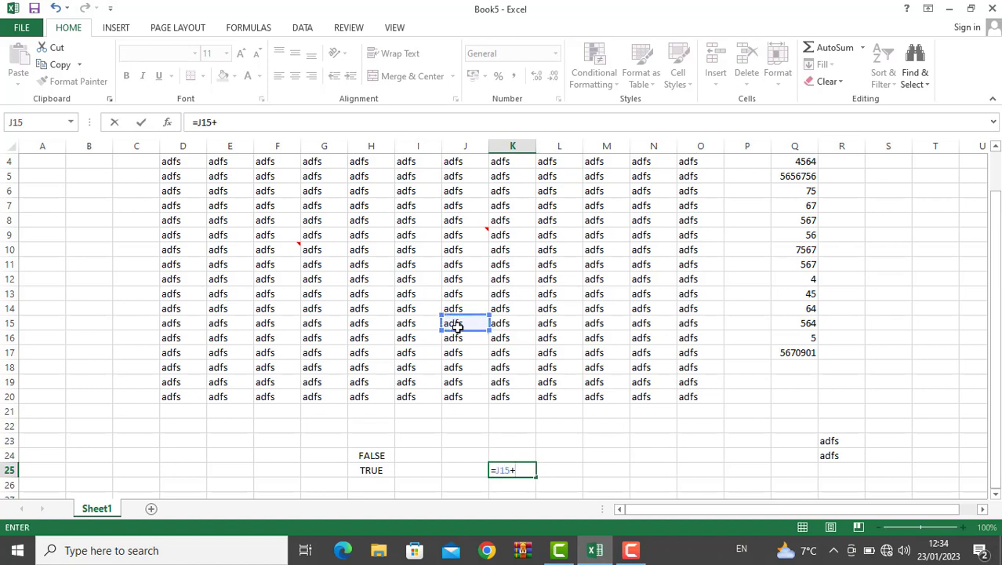
pyautogui.click(563, 261)
pyautogui.press('Return')
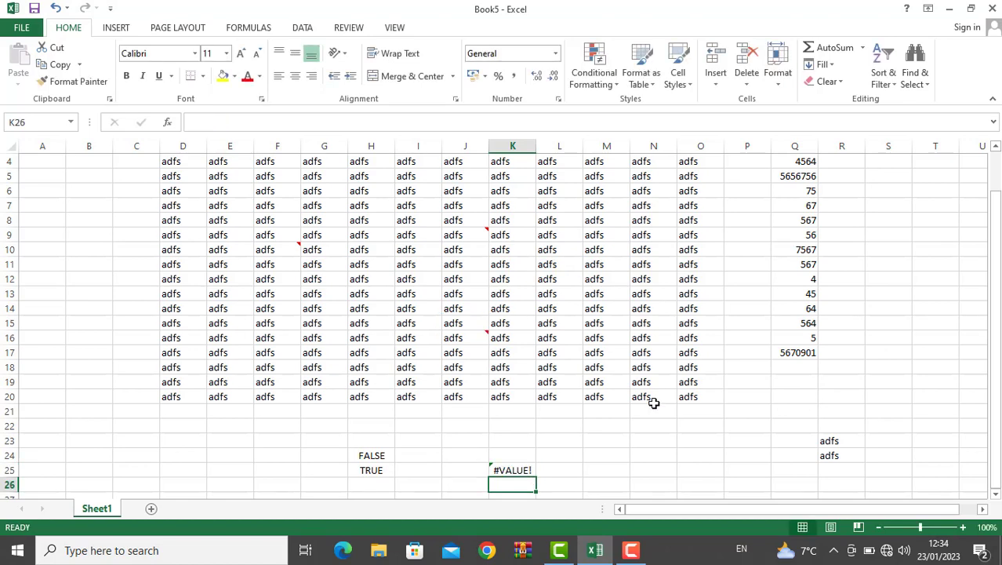
# Use Go To Special with Formulas, keeping only Errors checked, to select the error-returning formula cell.
pyautogui.click(324, 251)
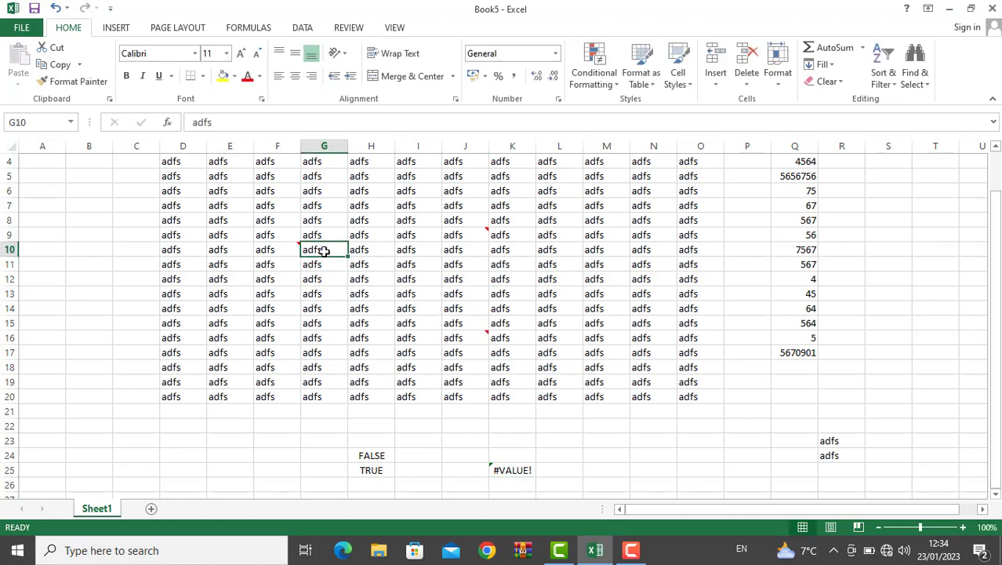
pyautogui.hotkey('ctrl', 'g')
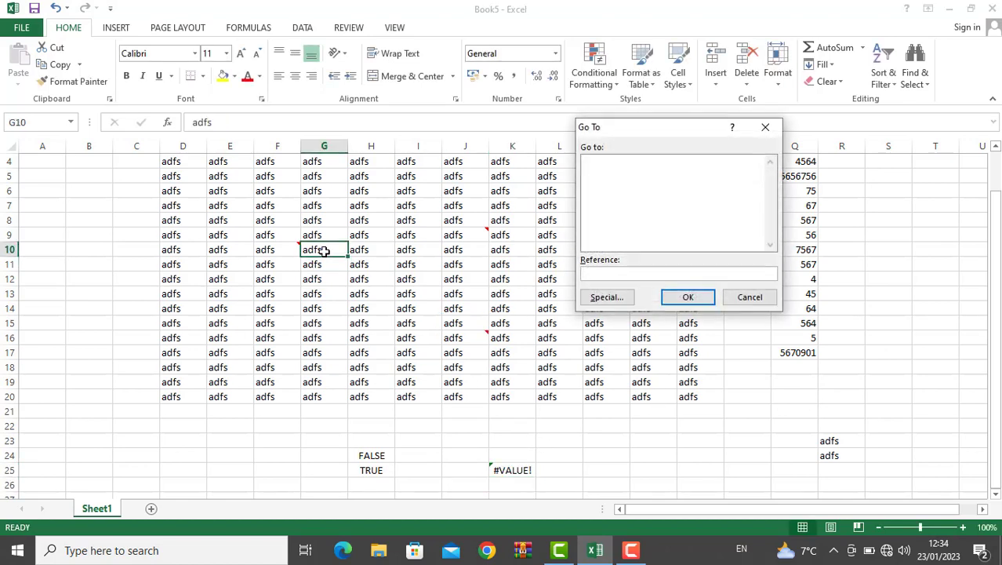
pyautogui.click(606, 298)
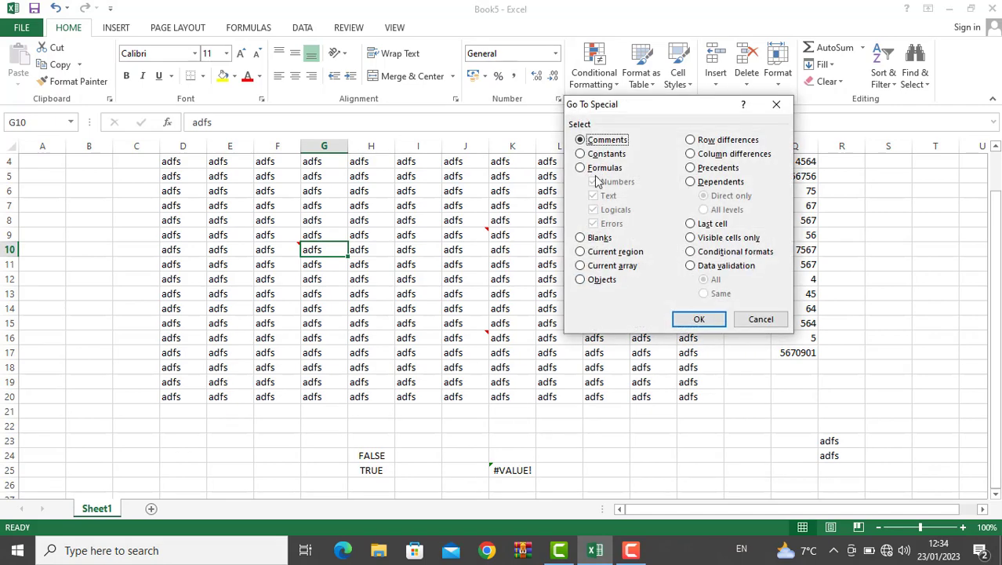
pyautogui.click(611, 169)
pyautogui.click(610, 182)
pyautogui.click(609, 196)
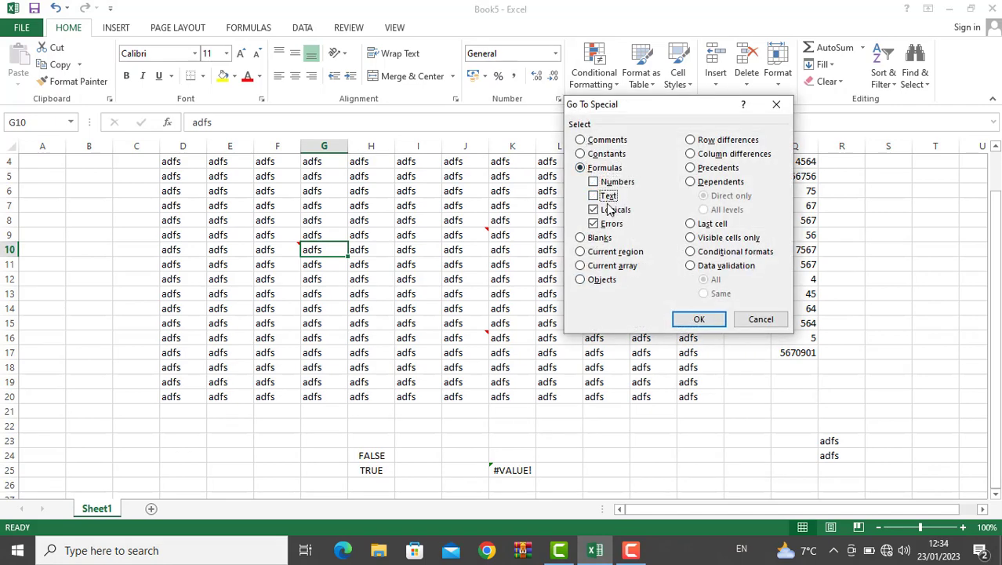
pyautogui.click(612, 210)
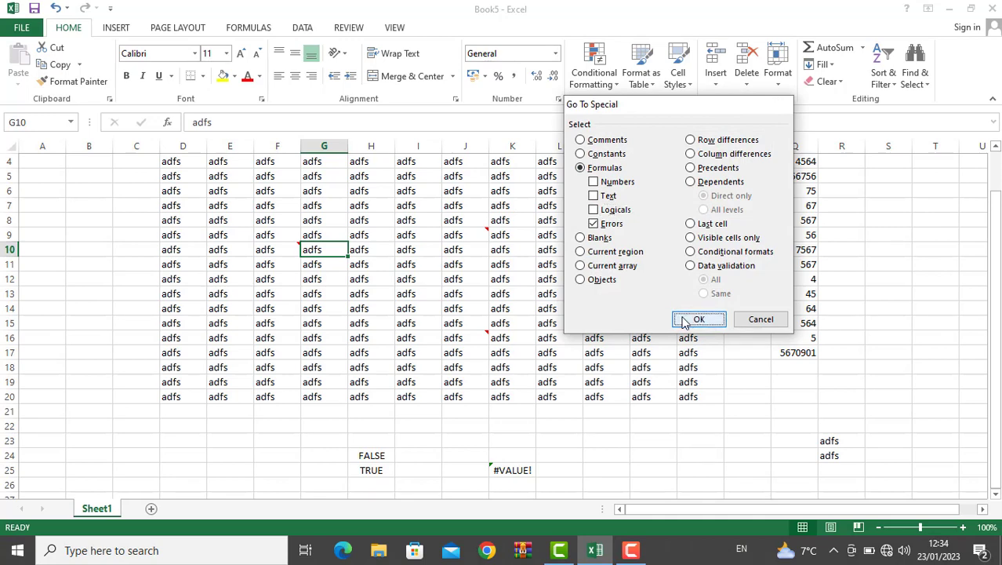
pyautogui.click(691, 318)
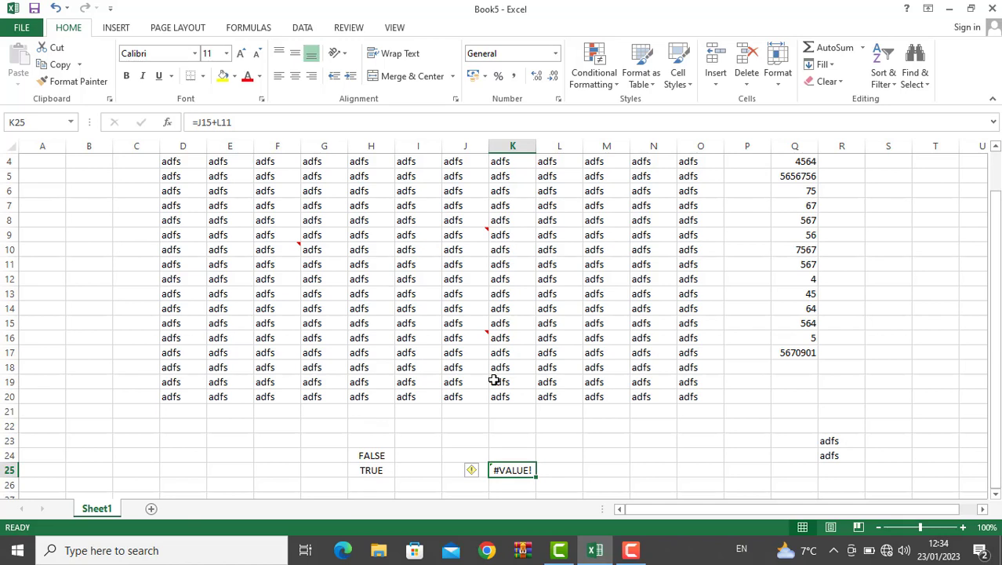
# Use Go To Special with Blanks to select the empty cells in the used range, then move the selection to I13.
pyautogui.click(898, 84)
pyautogui.click(914, 82)
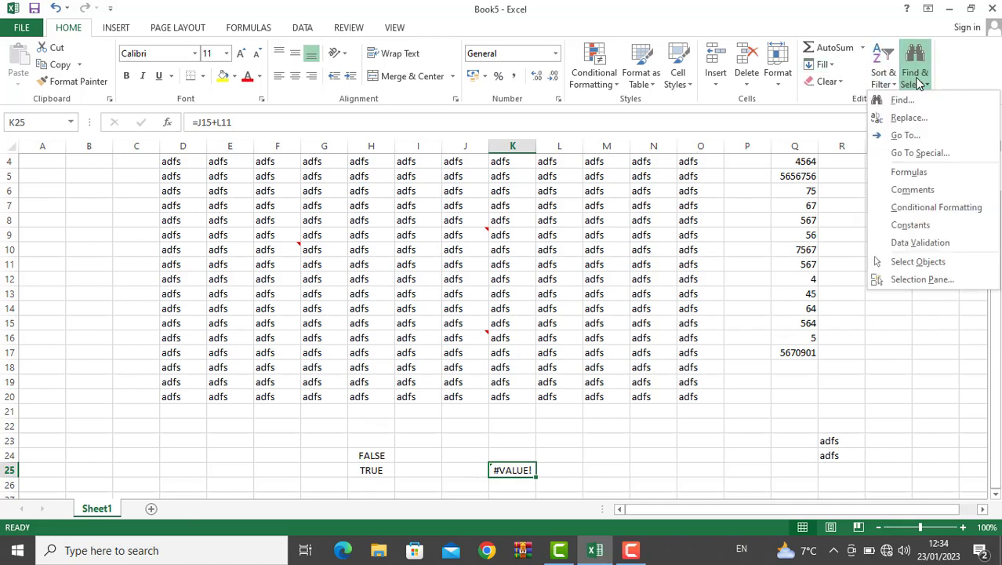
pyautogui.click(909, 153)
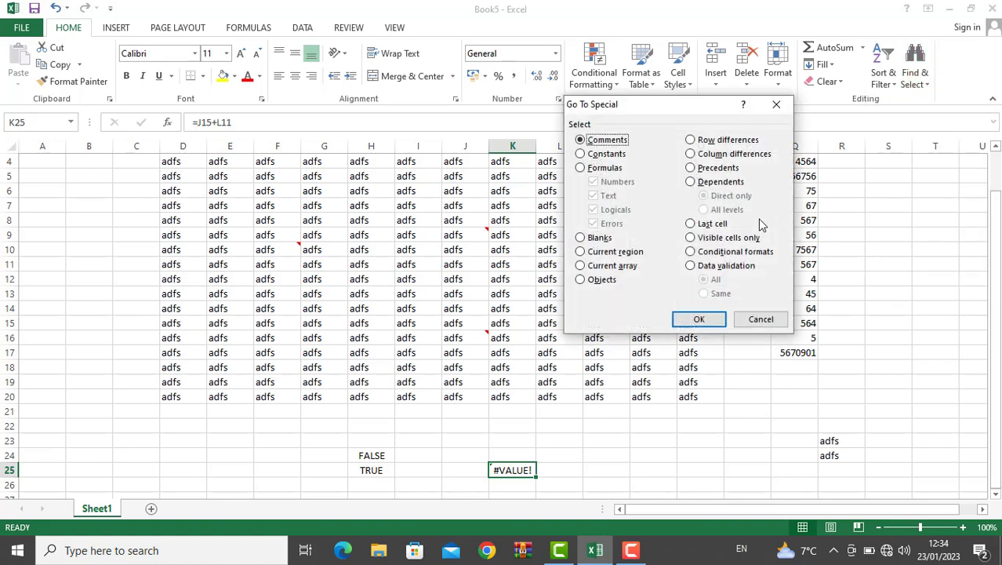
pyautogui.click(608, 241)
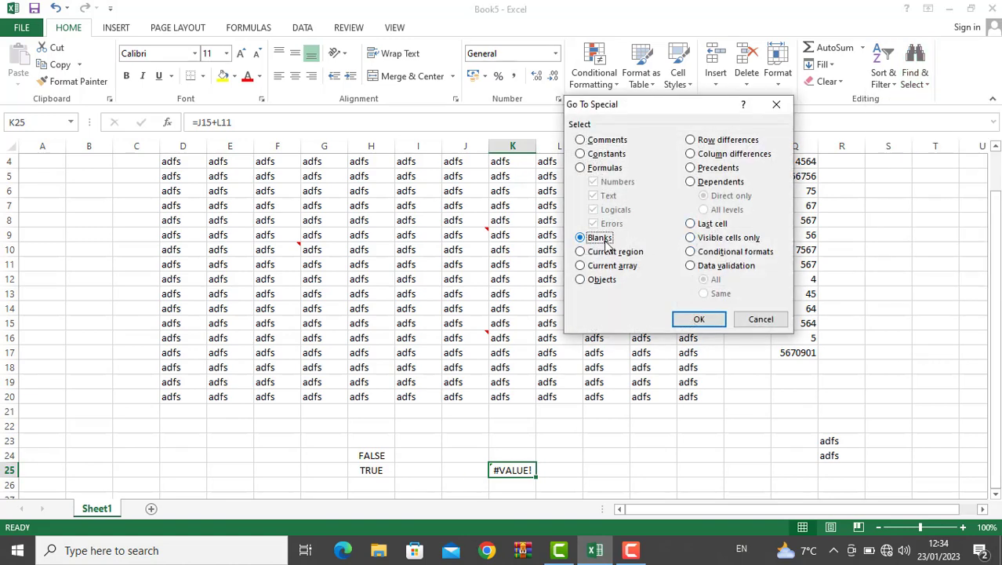
pyautogui.click(700, 321)
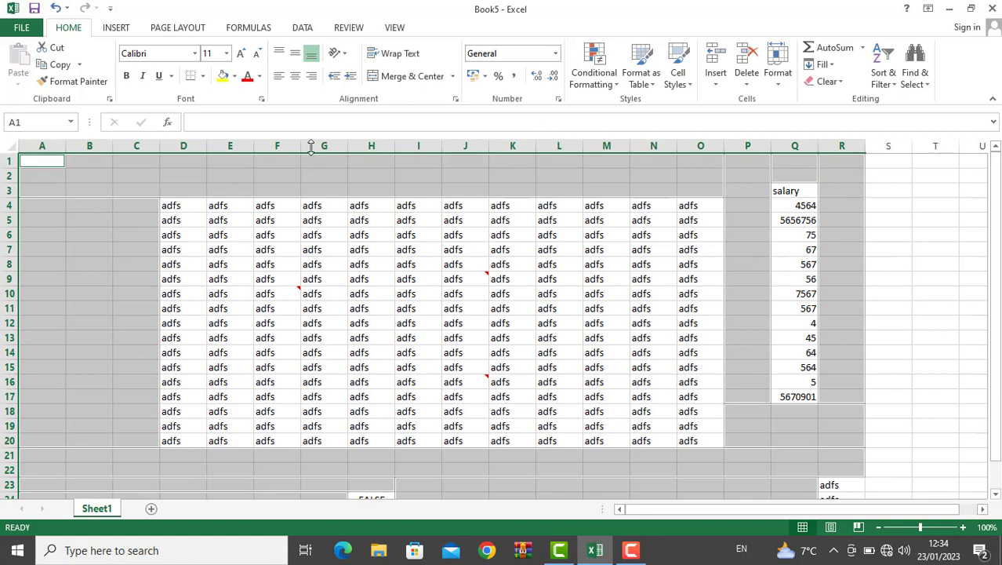
pyautogui.click(400, 336)
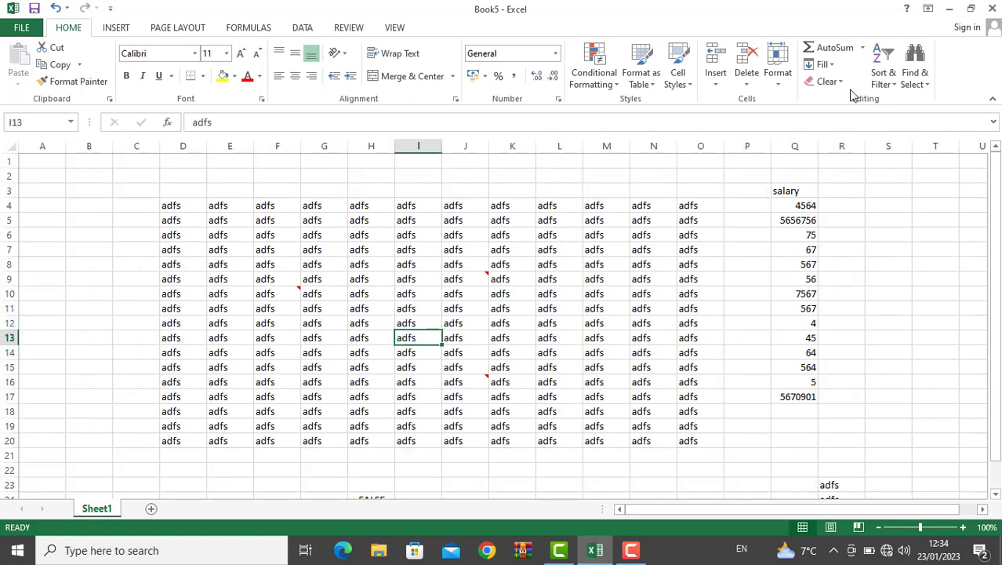
pyautogui.click(911, 81)
pyautogui.click(935, 154)
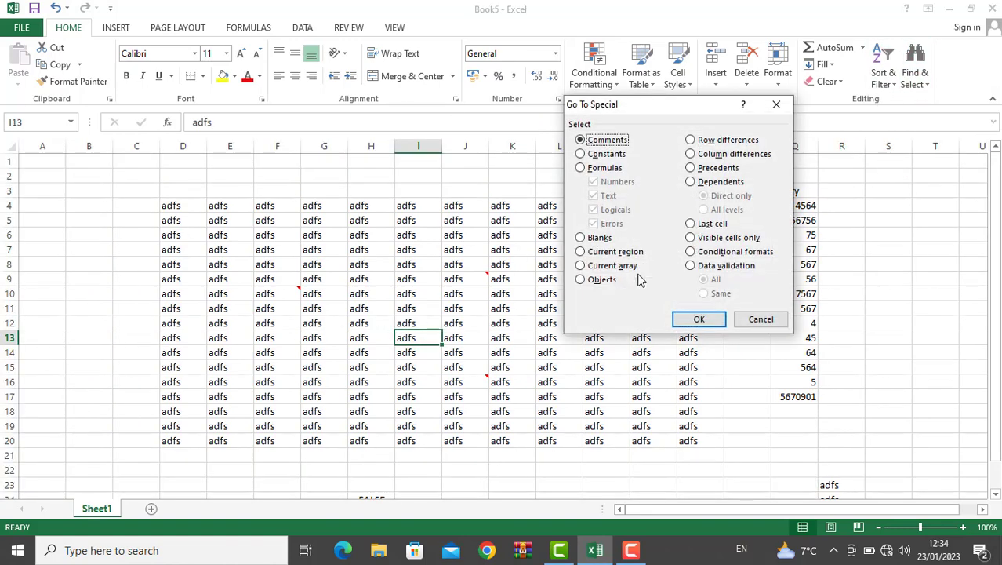
pyautogui.press('Escape')
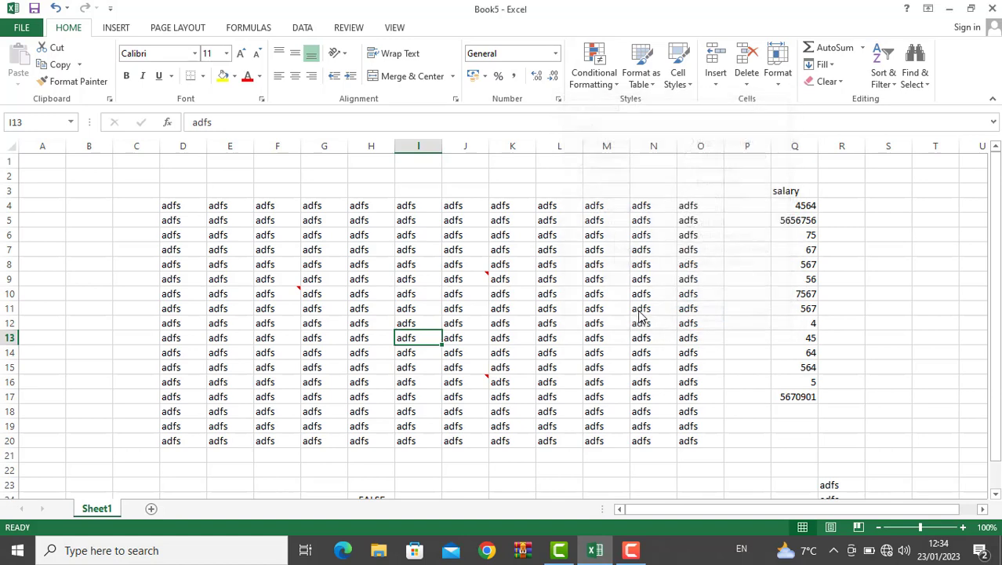
pyautogui.click(303, 28)
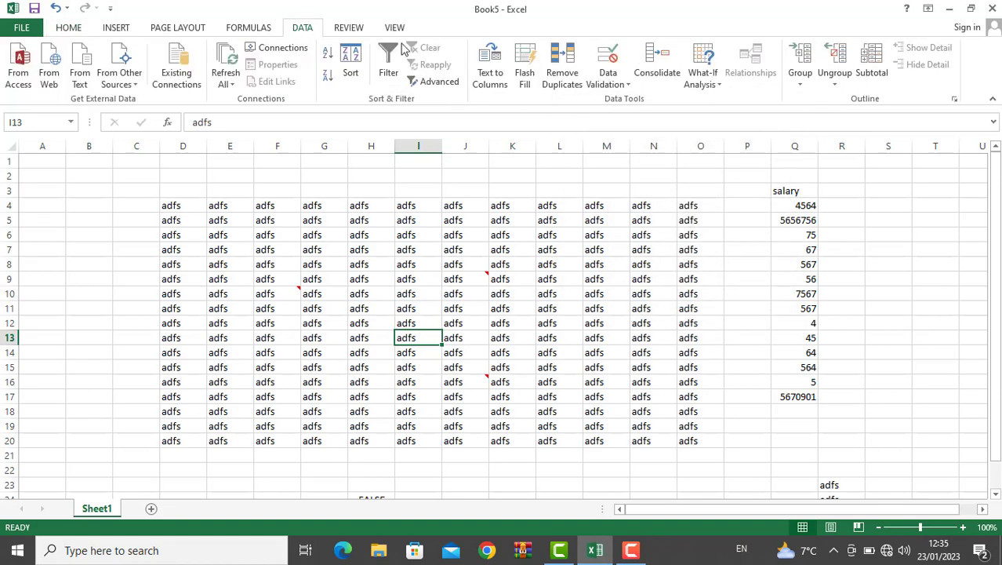
pyautogui.click(718, 84)
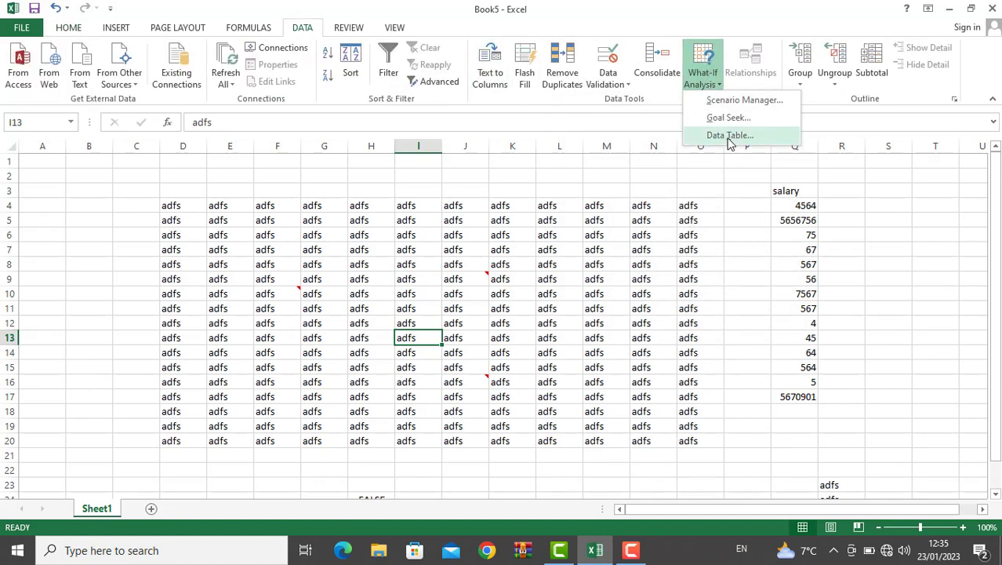
pyautogui.click(651, 202)
pyautogui.click(459, 247)
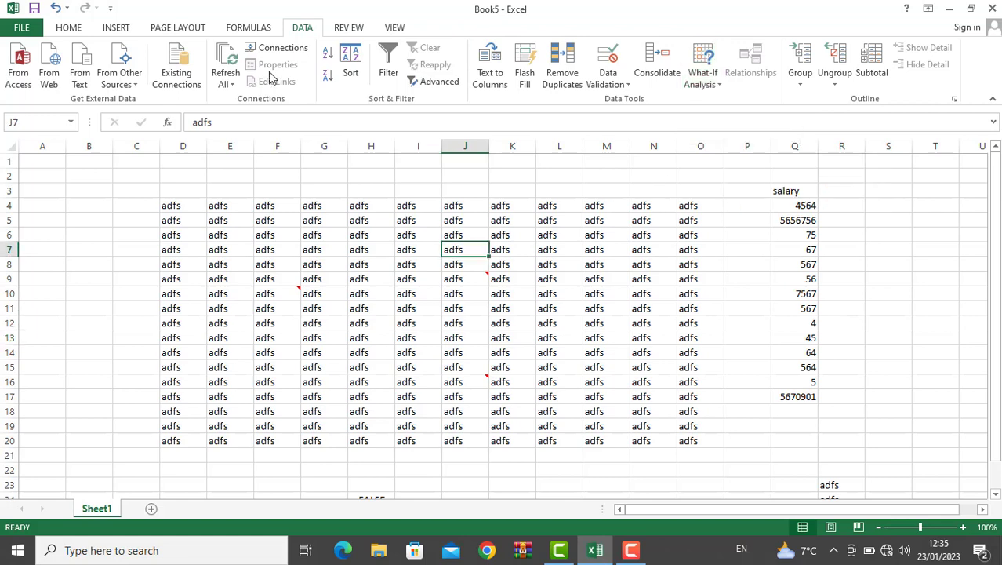
pyautogui.click(72, 31)
pyautogui.click(904, 88)
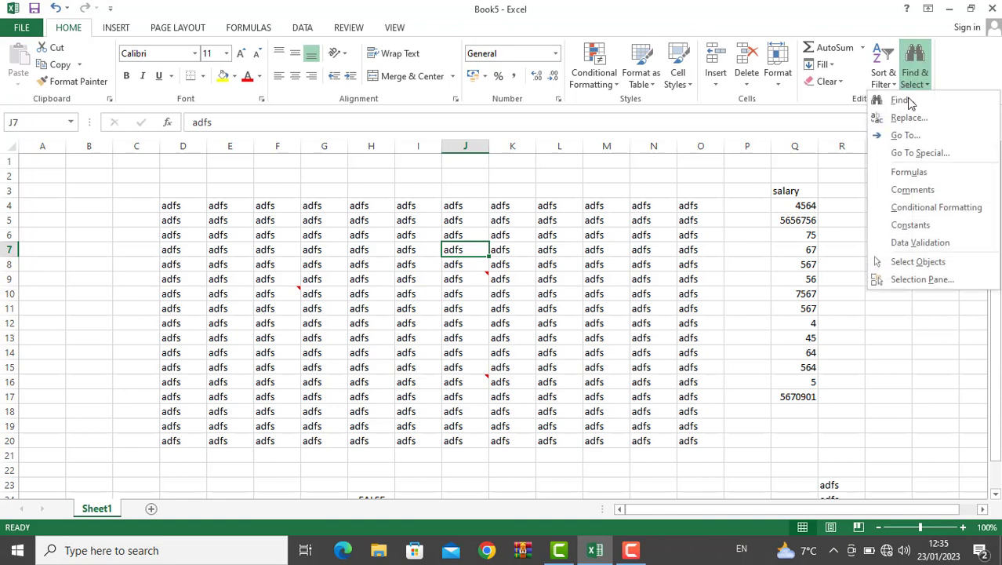
pyautogui.click(931, 156)
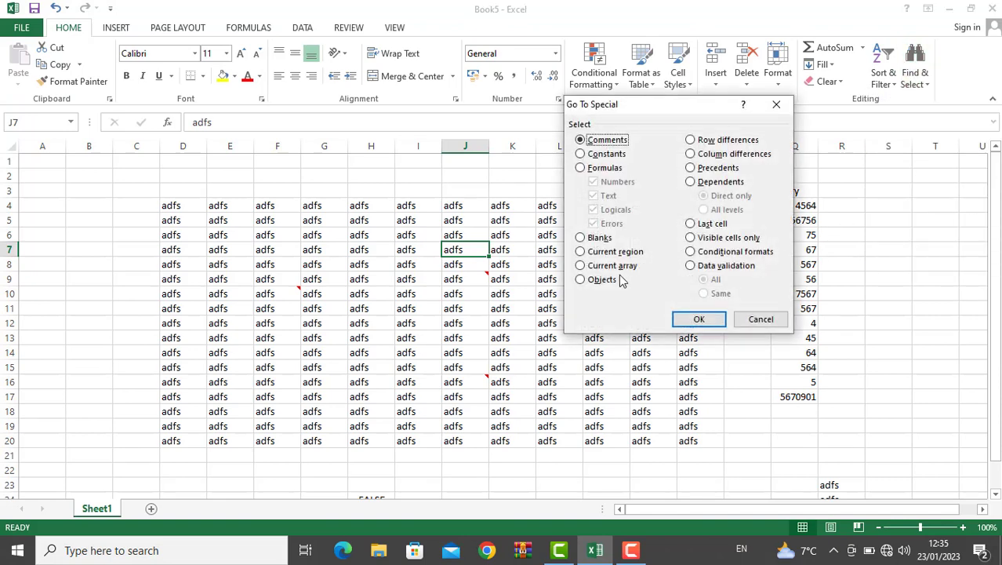
pyautogui.press('Escape')
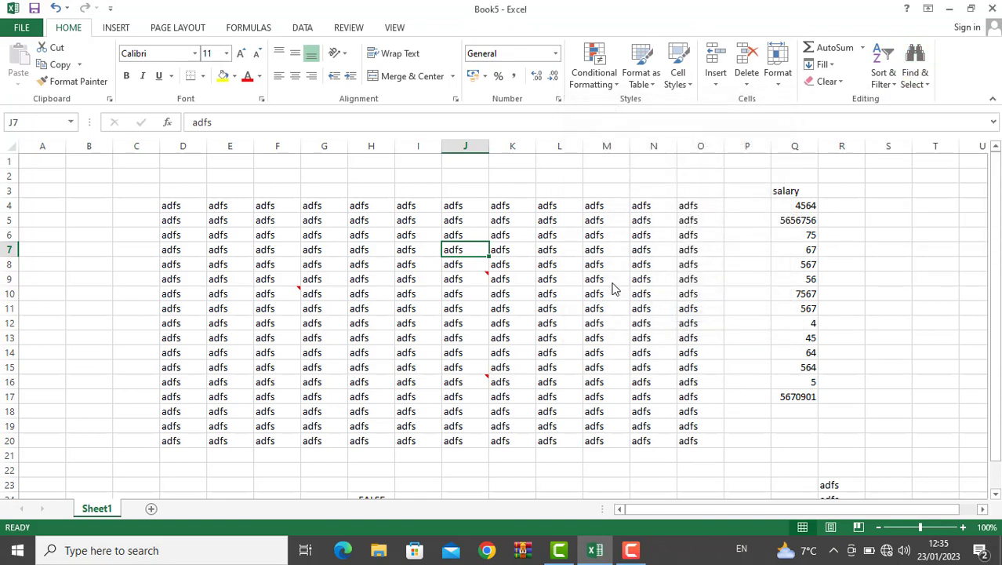
# Draw a rounded rectangle about 2.28 cm high and 6.01 cm wide over the data block and duplicate it six times.
pyautogui.click(116, 27)
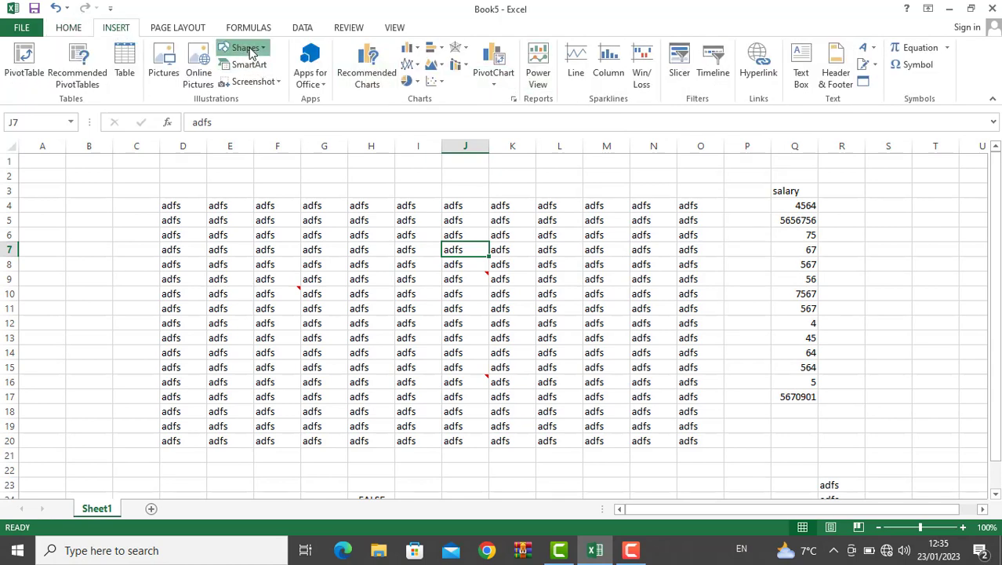
pyautogui.click(245, 48)
pyautogui.click(297, 92)
pyautogui.moveTo(325, 219); pyautogui.dragTo(493, 280)
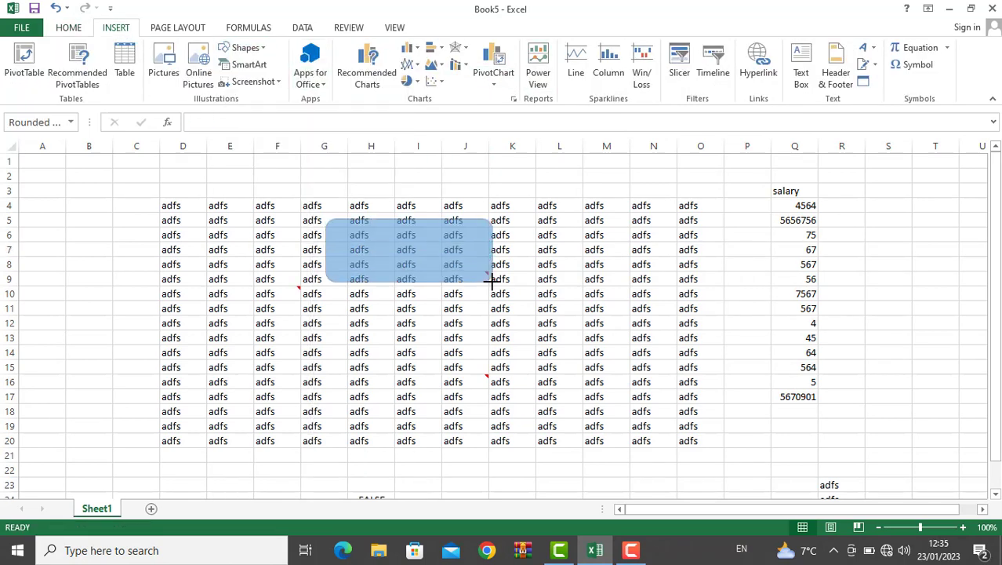
pyautogui.hotkey('ctrl', 'd')
pyautogui.hotkey('ctrl', 'd')
pyautogui.hotkey('ctrl', 'd')
pyautogui.hotkey('ctrl', 'd')
pyautogui.hotkey('ctrl', 'd')
pyautogui.hotkey('ctrl', 'd')
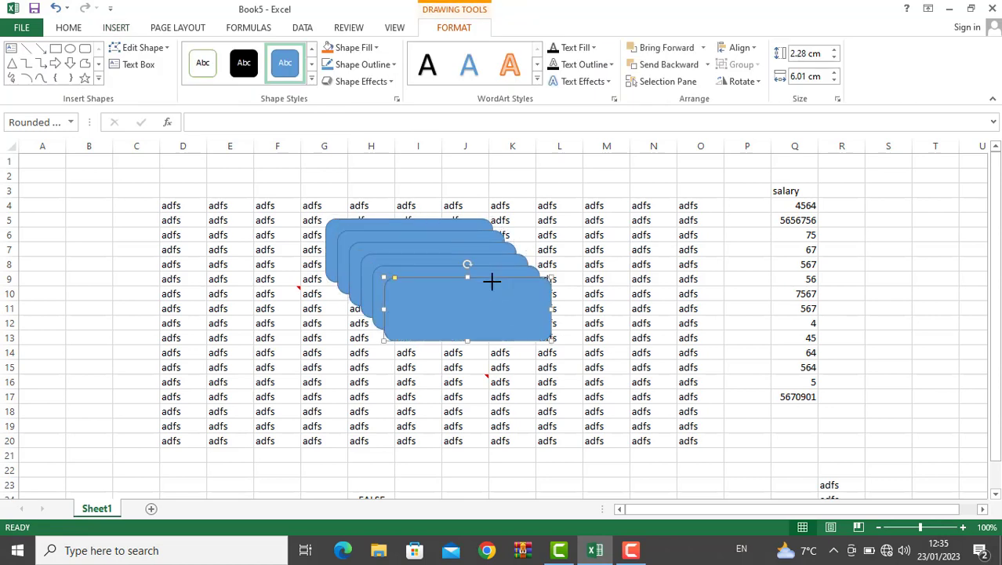
# Use Go To Special with Objects, starting from cell E9, to select all the rounded rectangles on the sheet.
pyautogui.click(236, 280)
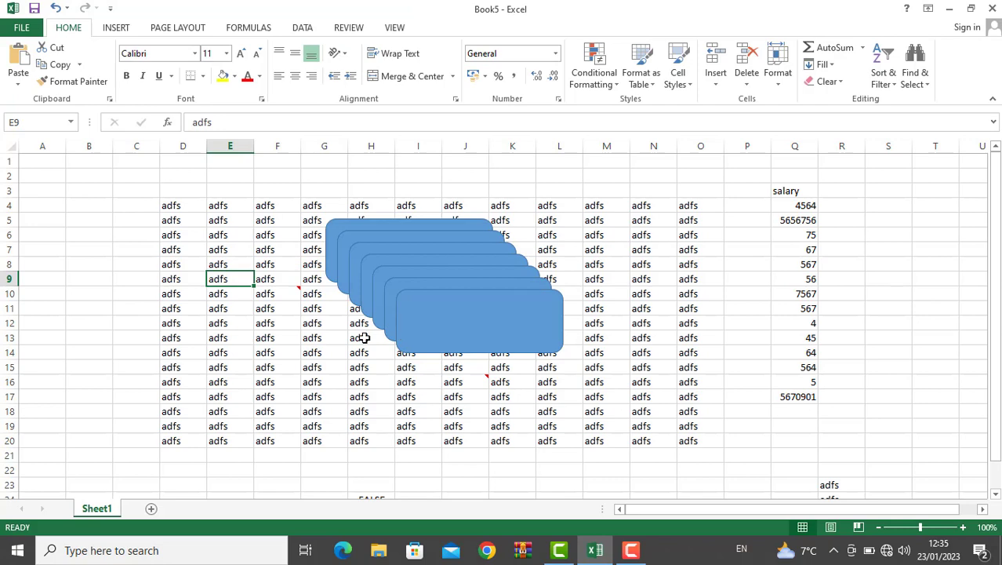
pyautogui.hotkey('ctrl', 'g')
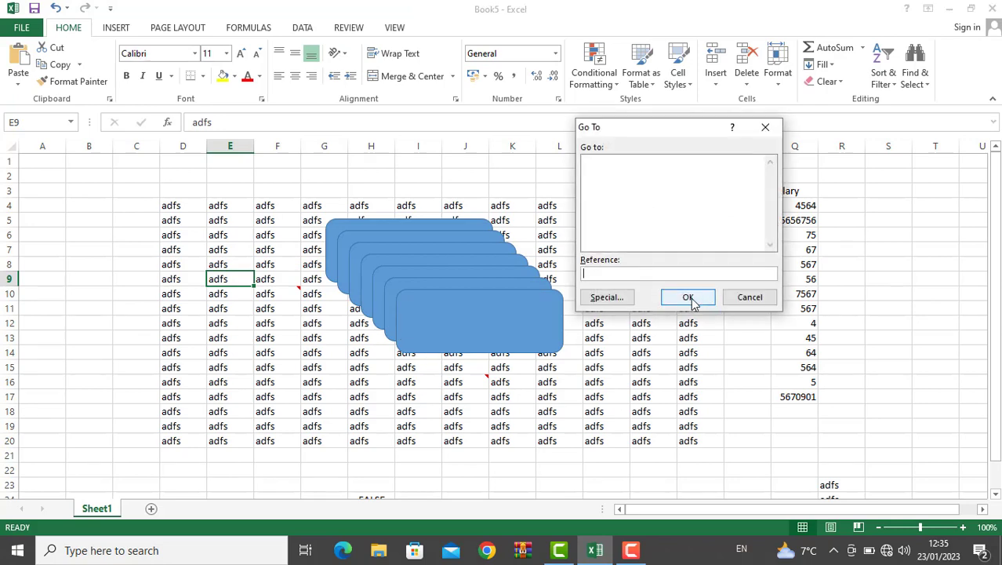
pyautogui.click(606, 297)
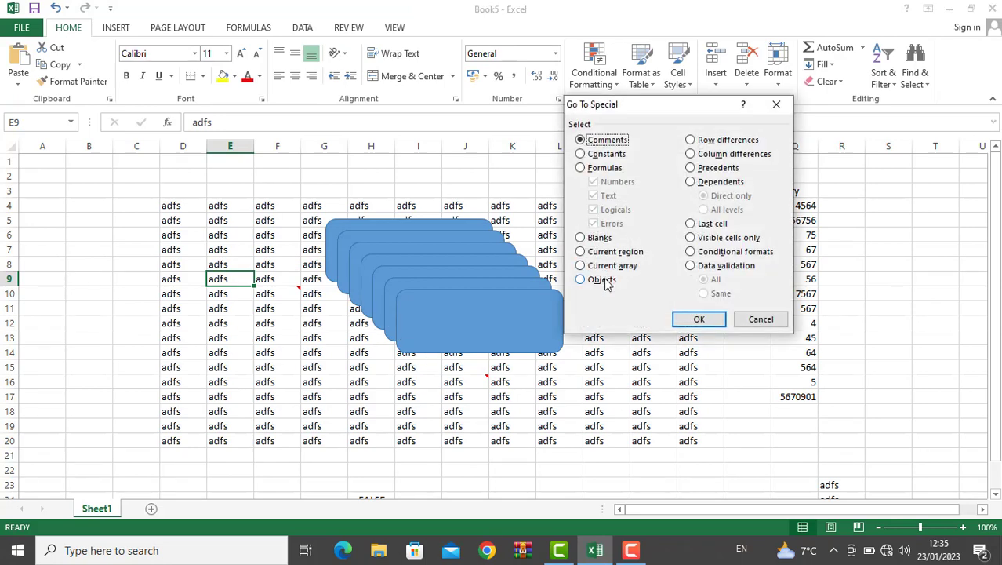
pyautogui.click(606, 280)
pyautogui.click(680, 319)
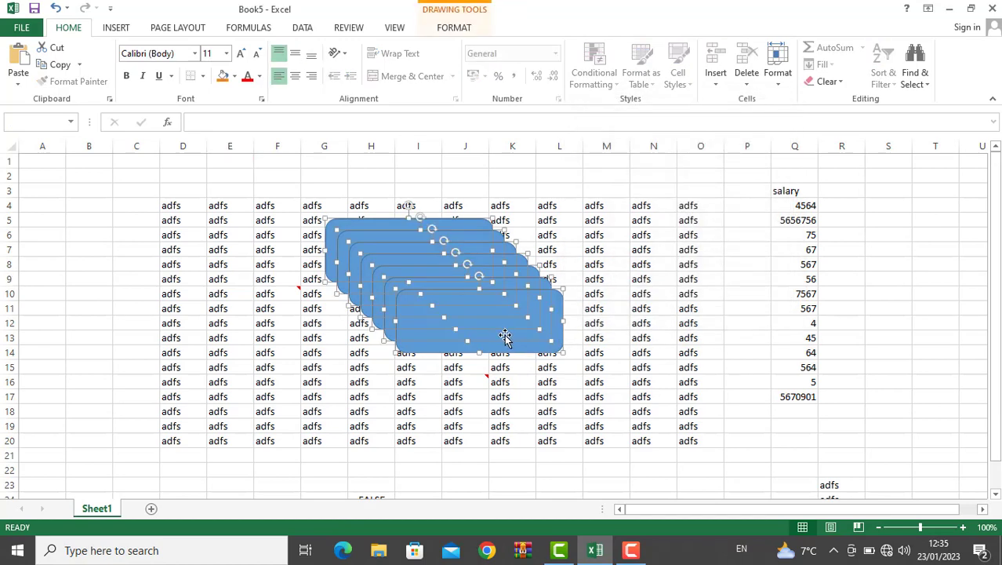
# Create a new blank workbook and fill the range D10:Q10 with the same first name in every cell.
pyautogui.hotkey('ctrl', 'n')
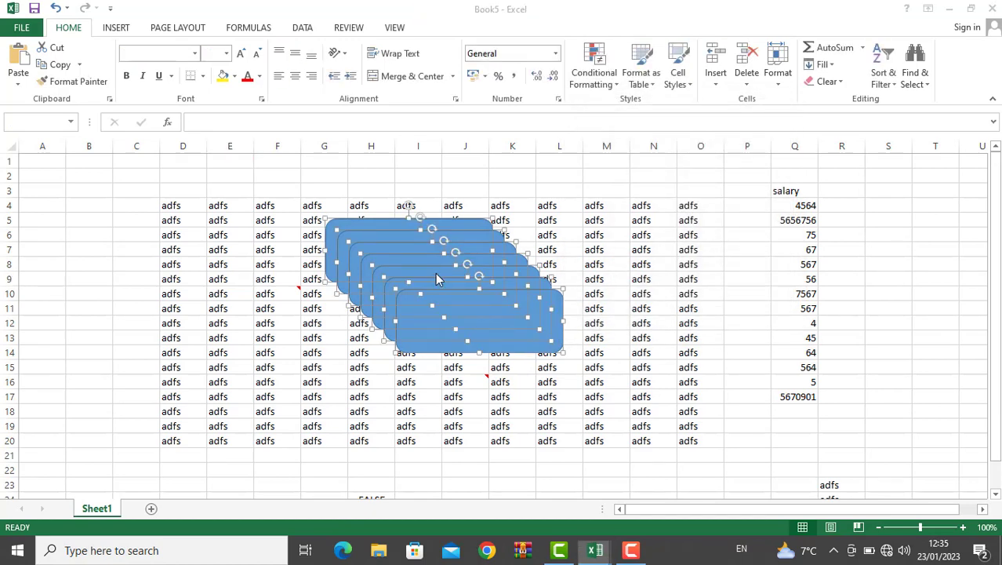
pyautogui.click(913, 88)
pyautogui.click(921, 155)
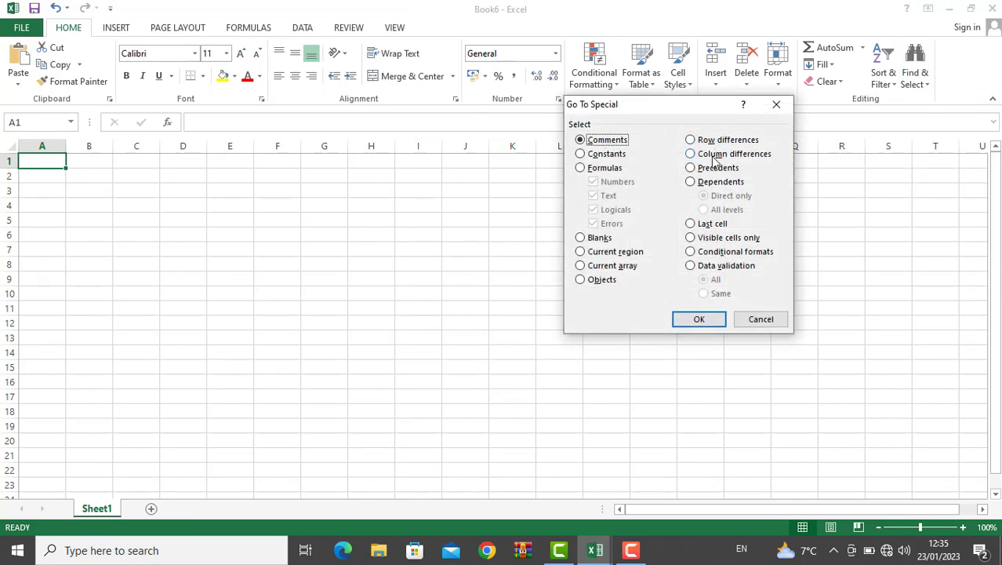
pyautogui.press('Escape')
pyautogui.moveTo(194, 295); pyautogui.dragTo(796, 297)
pyautogui.write('ali')
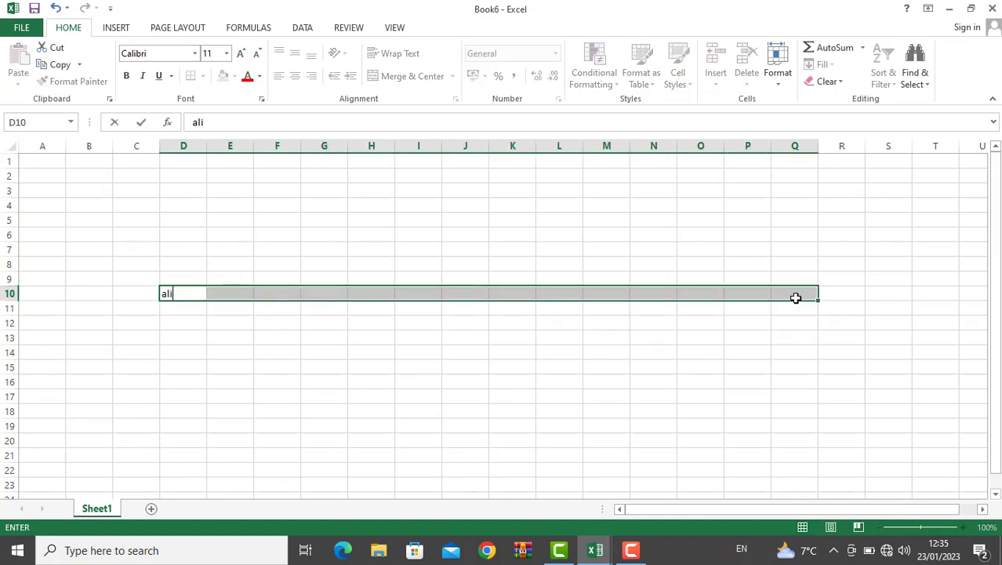
pyautogui.hotkey('ctrl', 'Return')
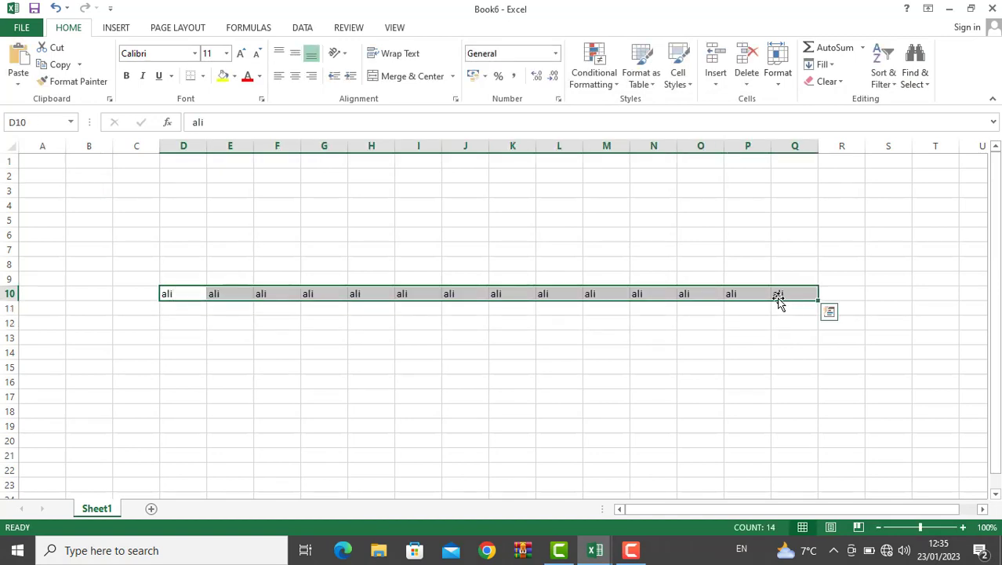
# Replace the contents of cells D10, L10 and I10 with d, then move the selection to H13.
pyautogui.write('d')
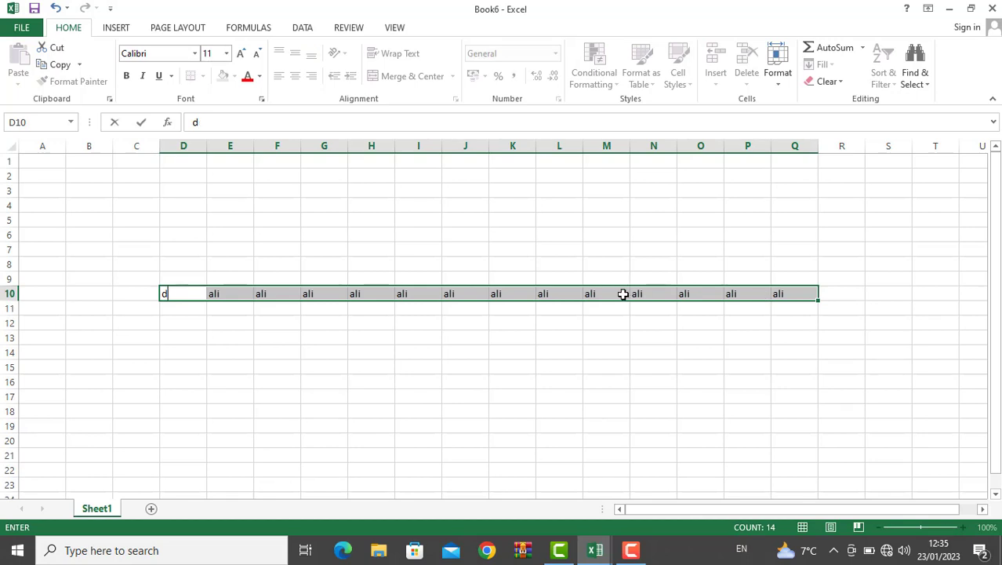
pyautogui.doubleClick(537, 293)
pyautogui.rightClick(537, 293)
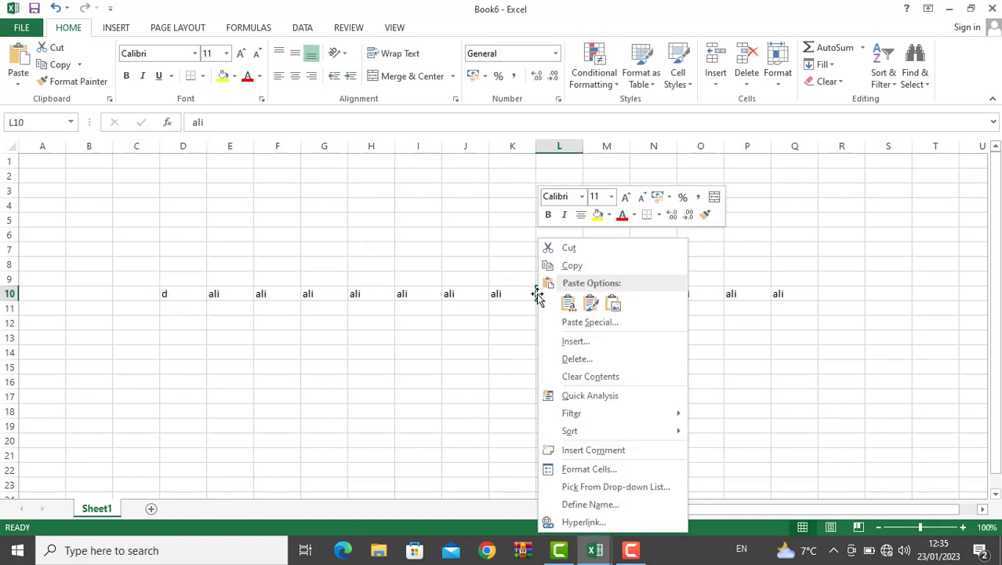
pyautogui.press('Escape')
pyautogui.write('d')
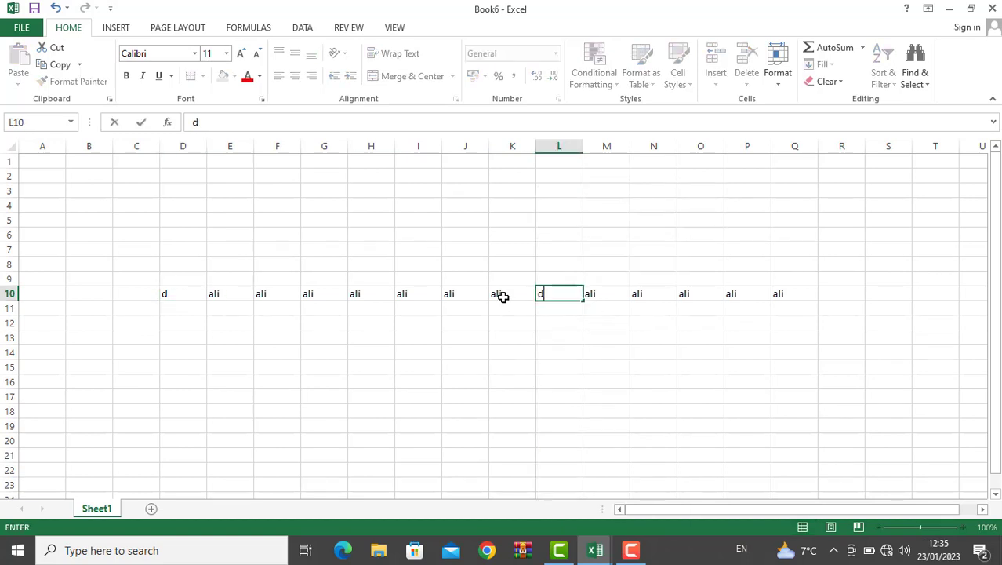
pyautogui.click(413, 294)
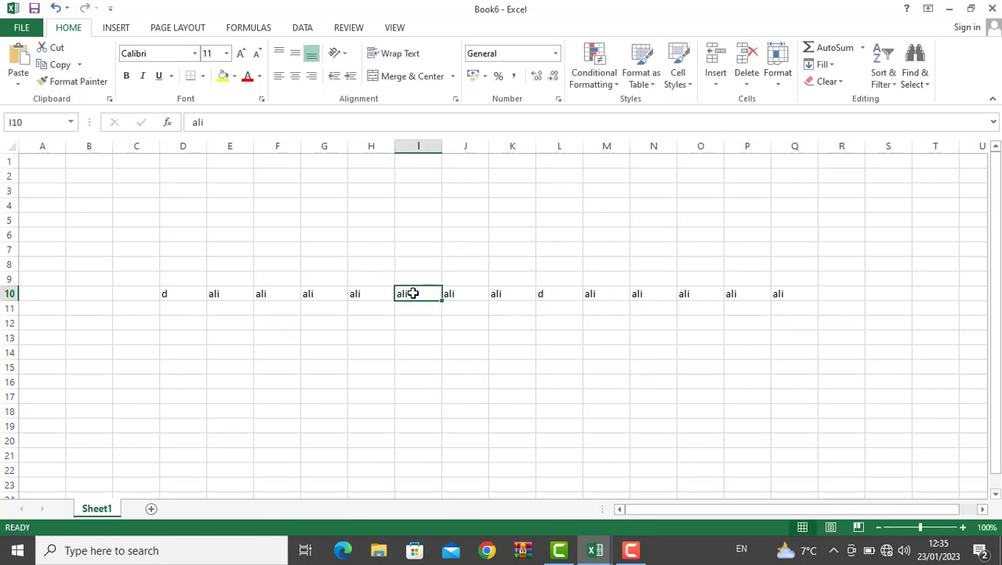
pyautogui.write('d')
pyautogui.click(358, 338)
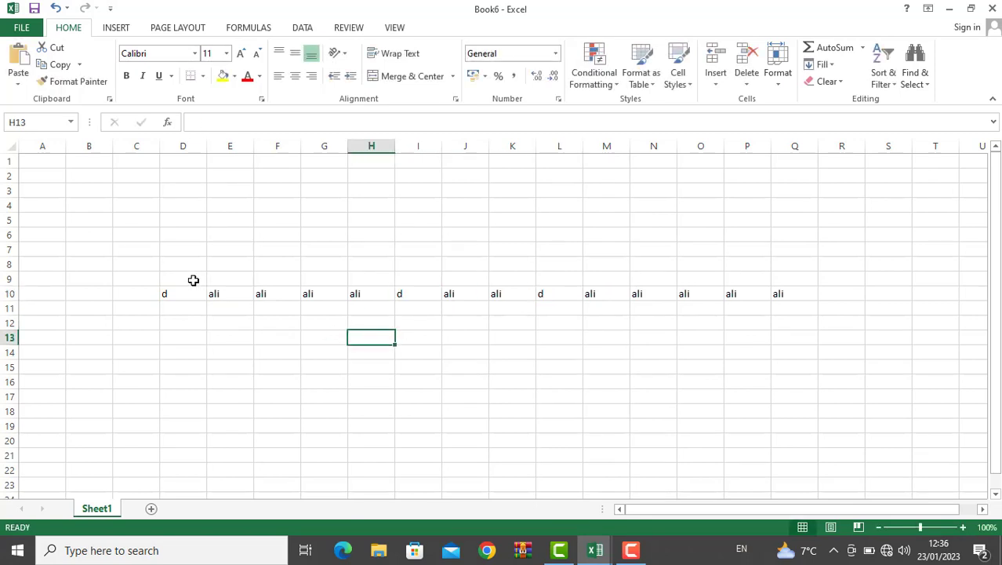
# Use Go To Special with Row differences on D10:Q10 to select the differing cells, then move the selection to M12.
pyautogui.moveTo(174, 293); pyautogui.dragTo(805, 299)
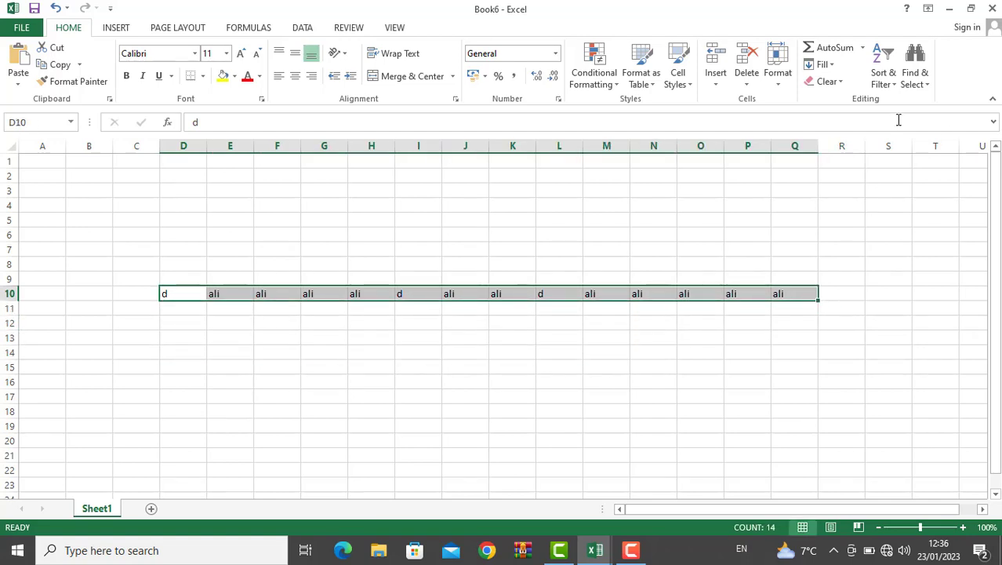
pyautogui.click(910, 86)
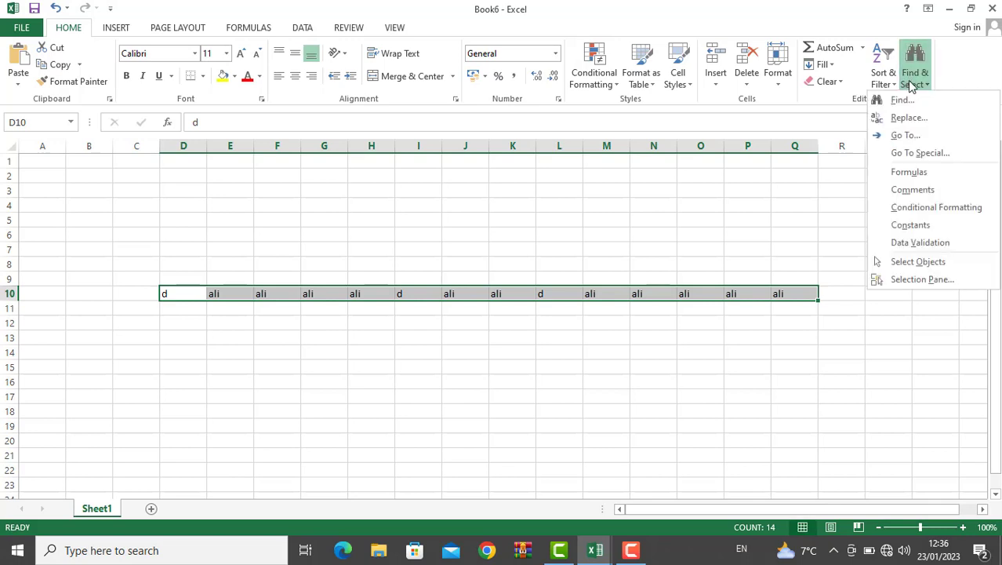
pyautogui.click(911, 152)
pyautogui.click(731, 141)
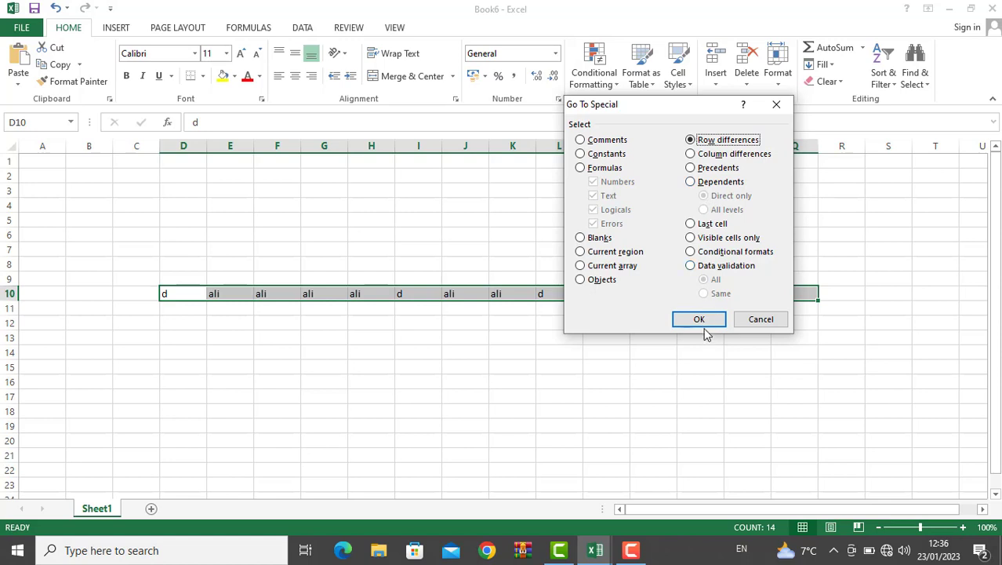
pyautogui.click(703, 321)
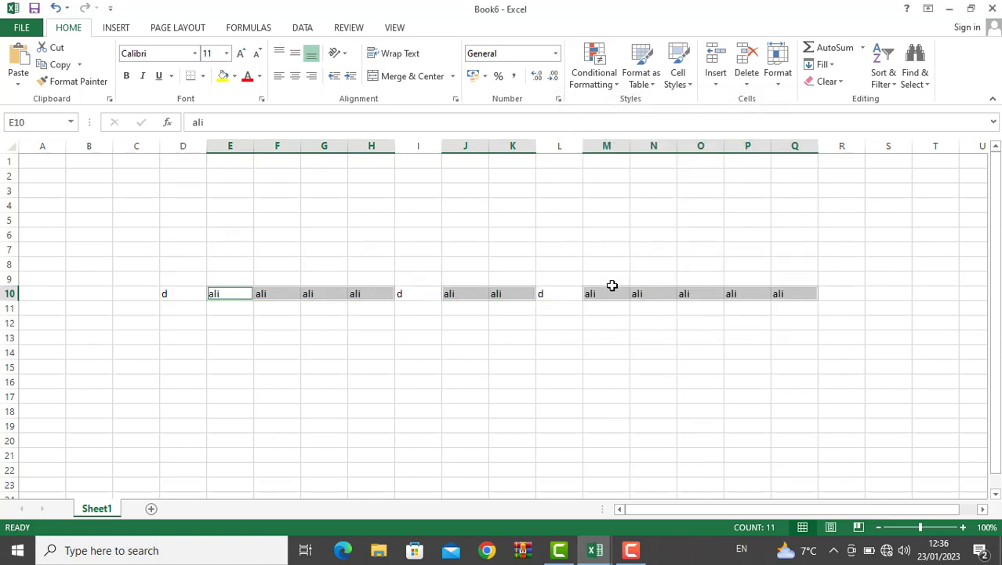
pyautogui.click(600, 318)
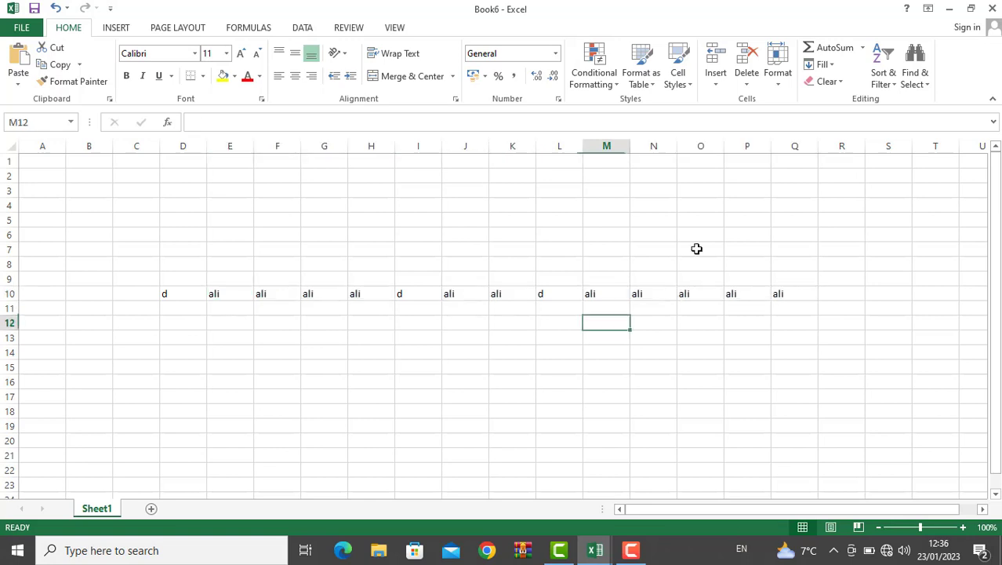
# Review the Precedents and Dependents options of Go To Special and the related Trace Dependents formula auditing command.
pyautogui.click(923, 74)
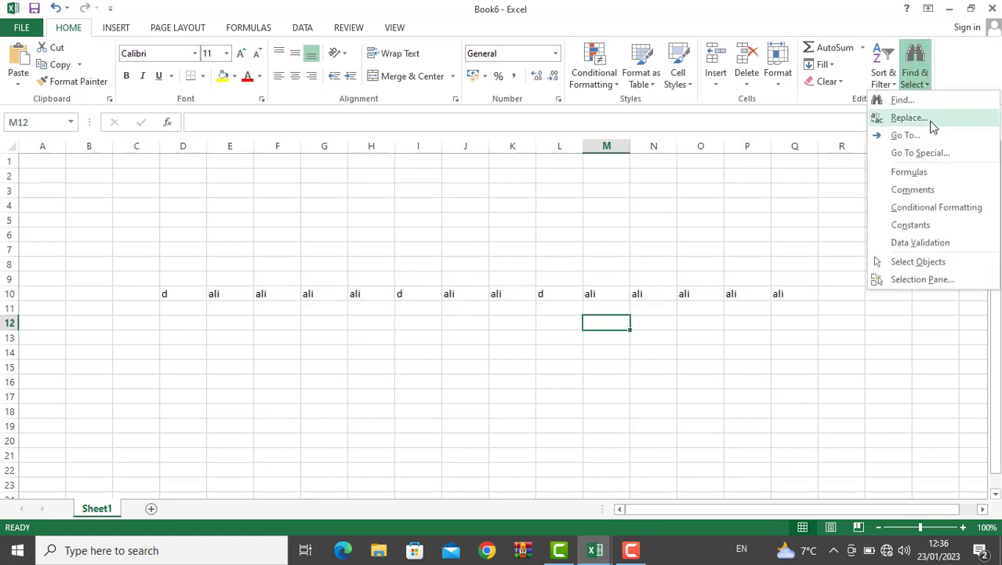
pyautogui.click(933, 165)
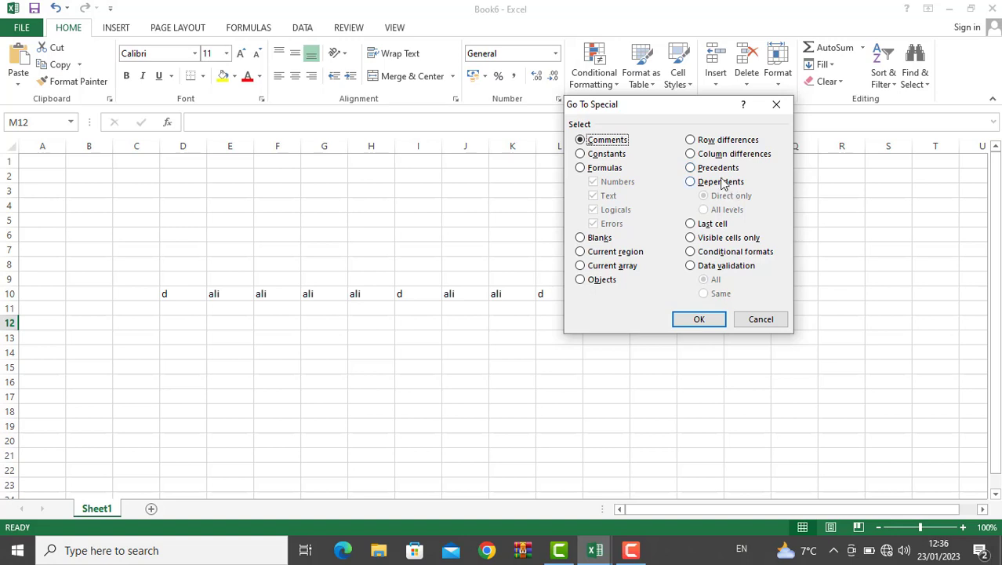
pyautogui.press('Escape')
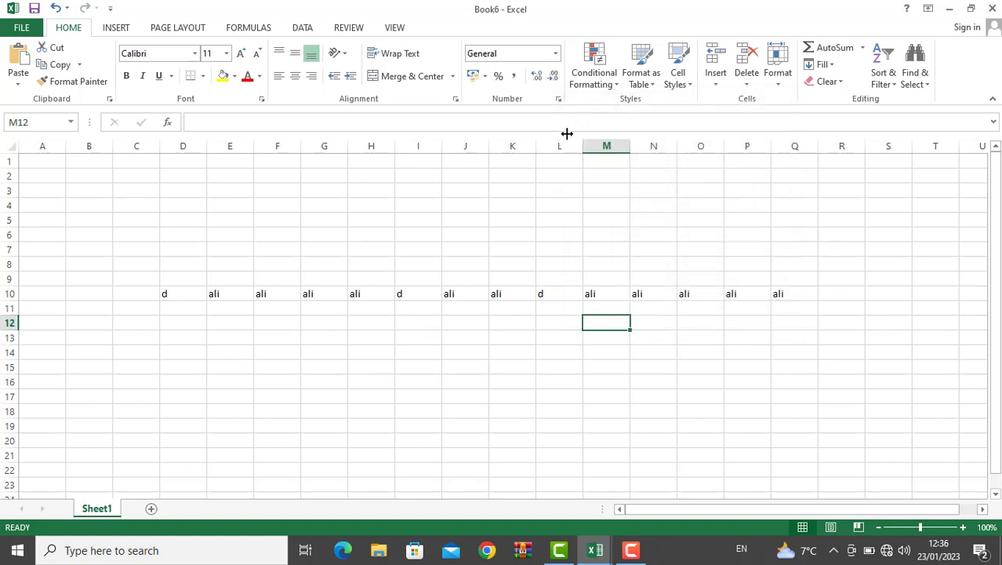
pyautogui.click(260, 28)
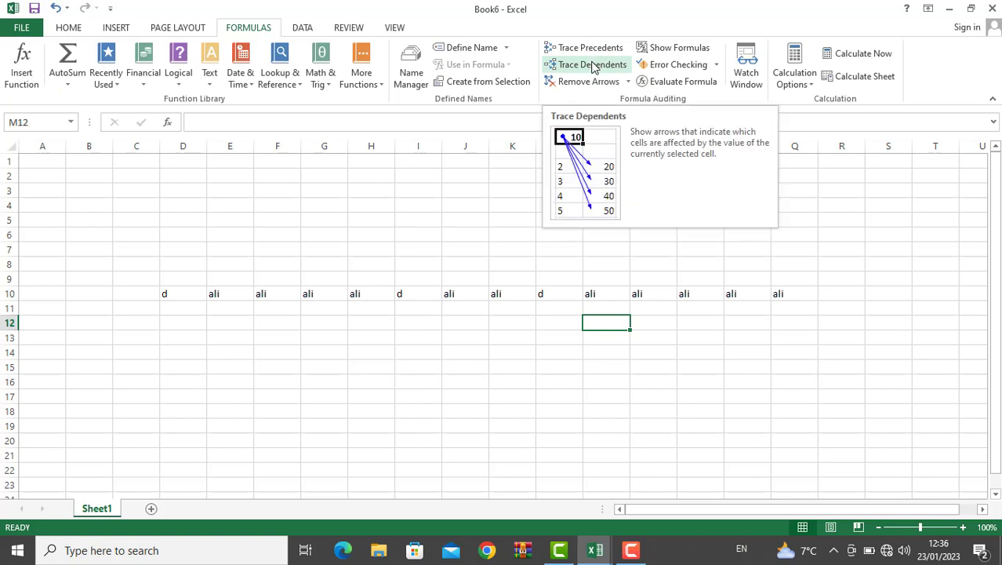
pyautogui.click(69, 29)
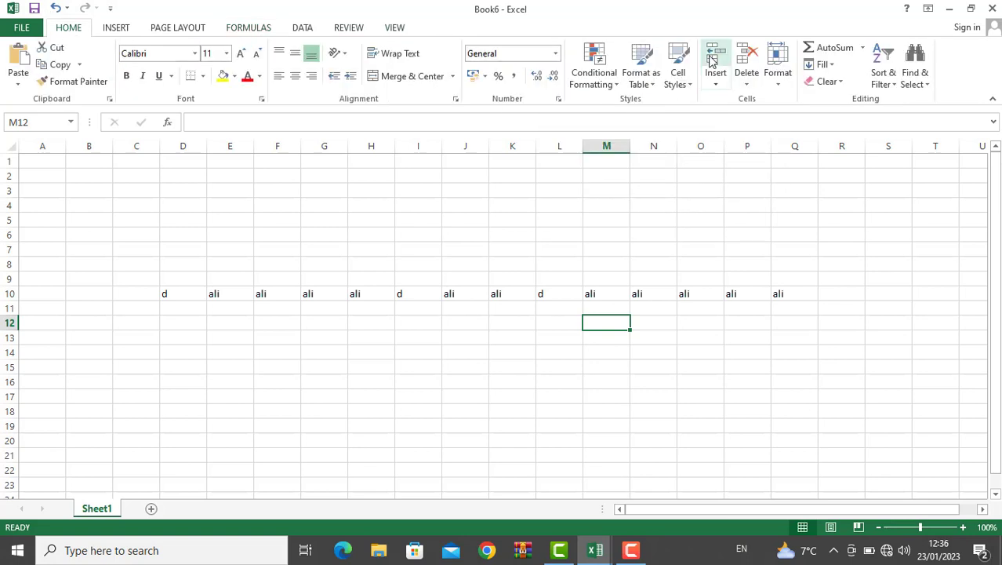
# Use Go To Special with Last cell to jump to the last used cell of the sheet.
pyautogui.click(924, 92)
pyautogui.click(913, 153)
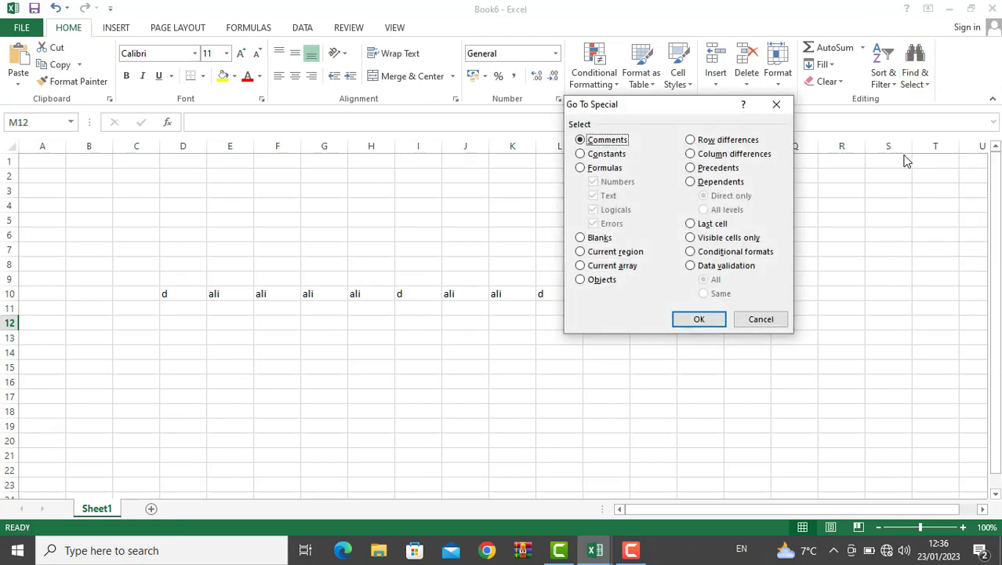
pyautogui.click(722, 226)
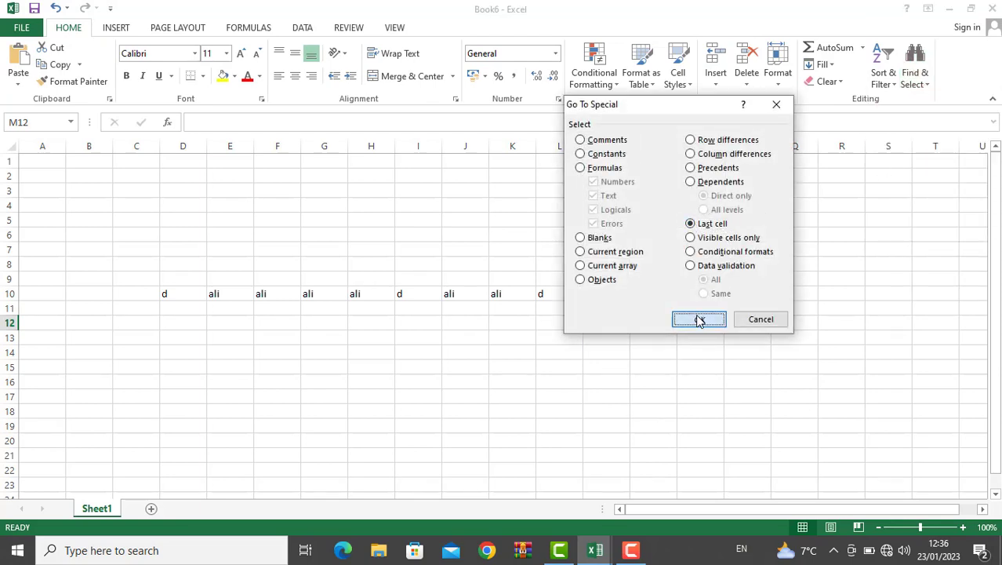
pyautogui.click(699, 320)
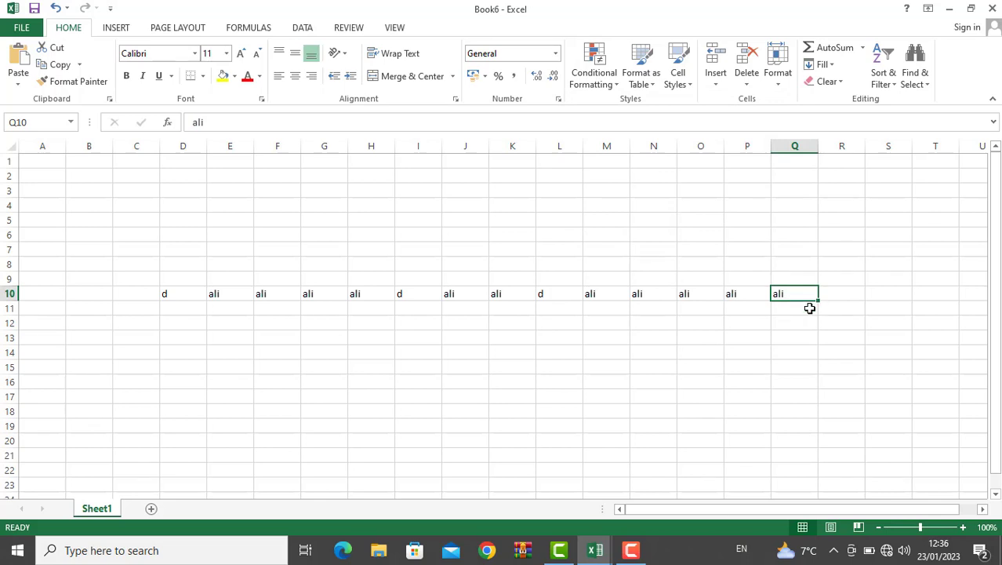
pyautogui.click(915, 87)
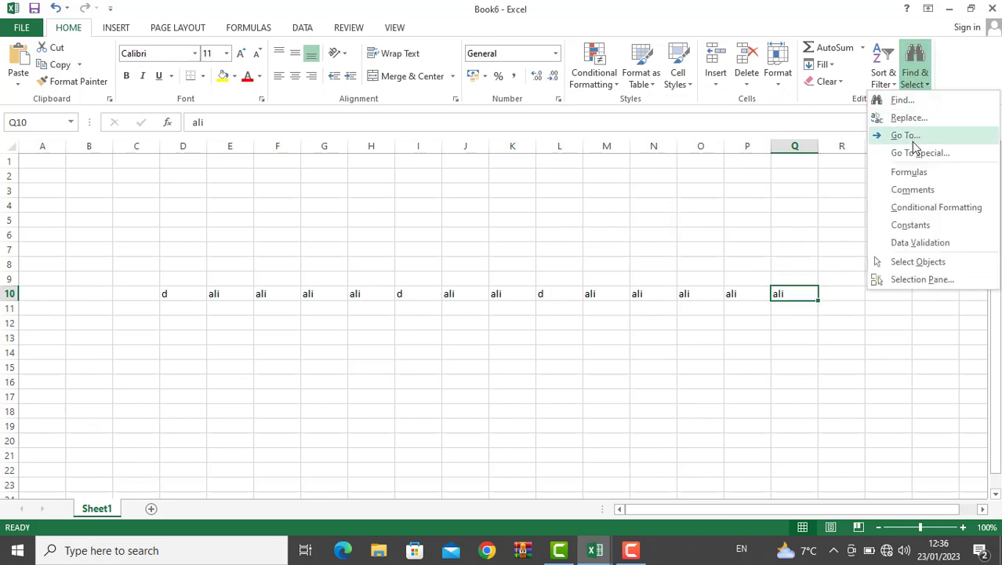
pyautogui.click(912, 152)
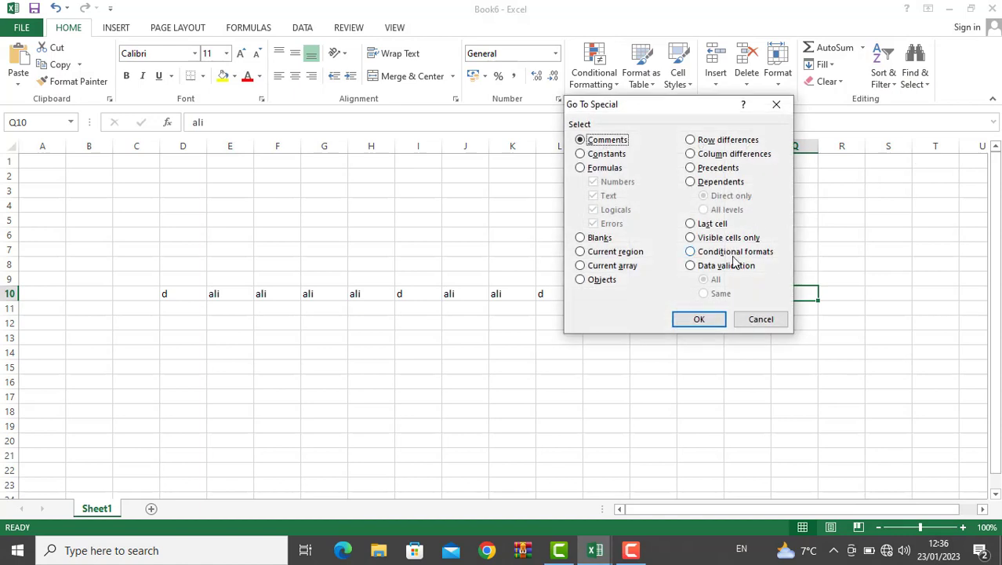
pyautogui.press('Escape')
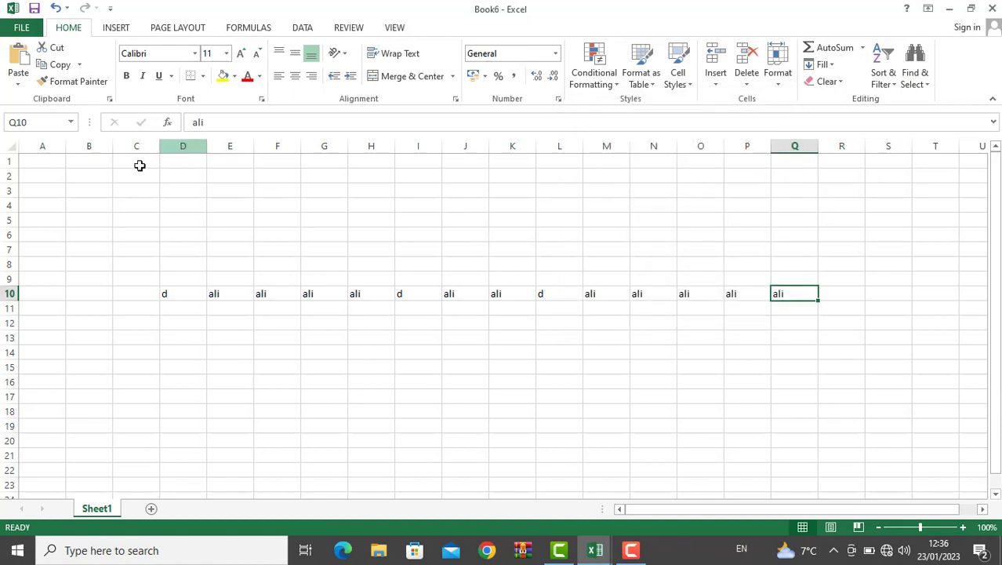
# Fill every cell of the range B2:U15 with the text adfadfs.
pyautogui.moveTo(88, 176); pyautogui.dragTo(976, 370)
pyautogui.write('adfadfs')
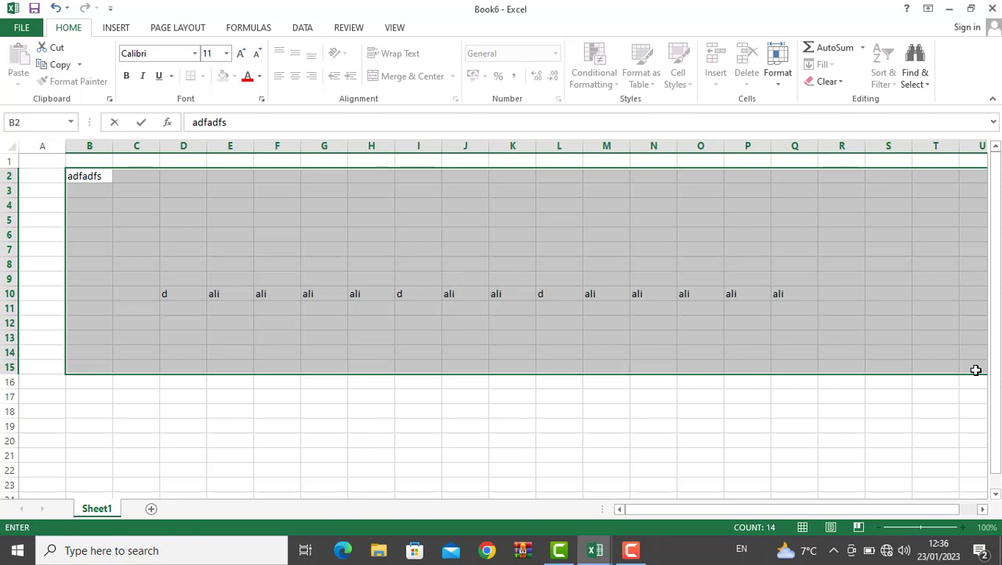
pyautogui.hotkey('ctrl', 'Return')
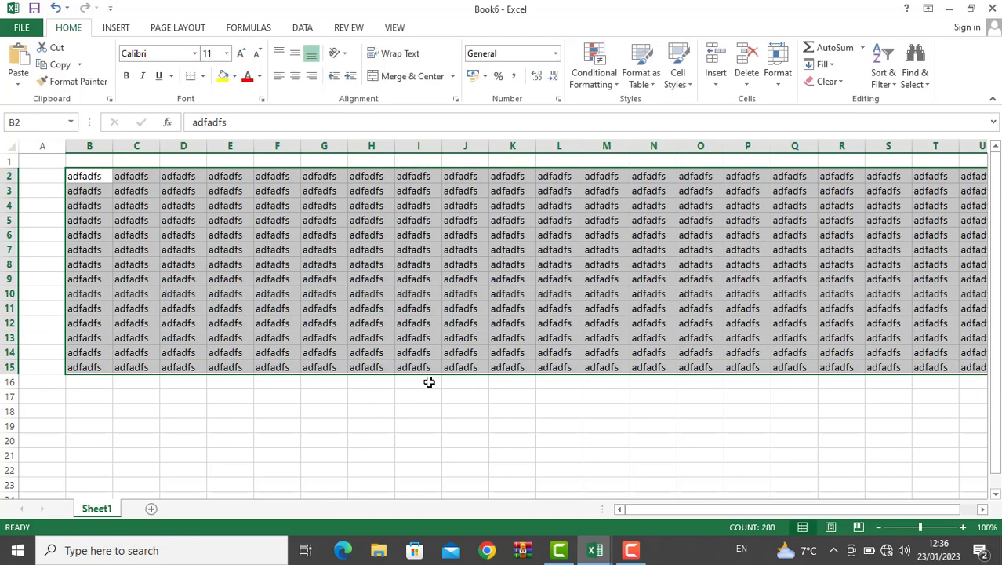
pyautogui.click(224, 250)
# Hide rows 6 and 10 of the filled block.
pyautogui.rightClick(10, 235)
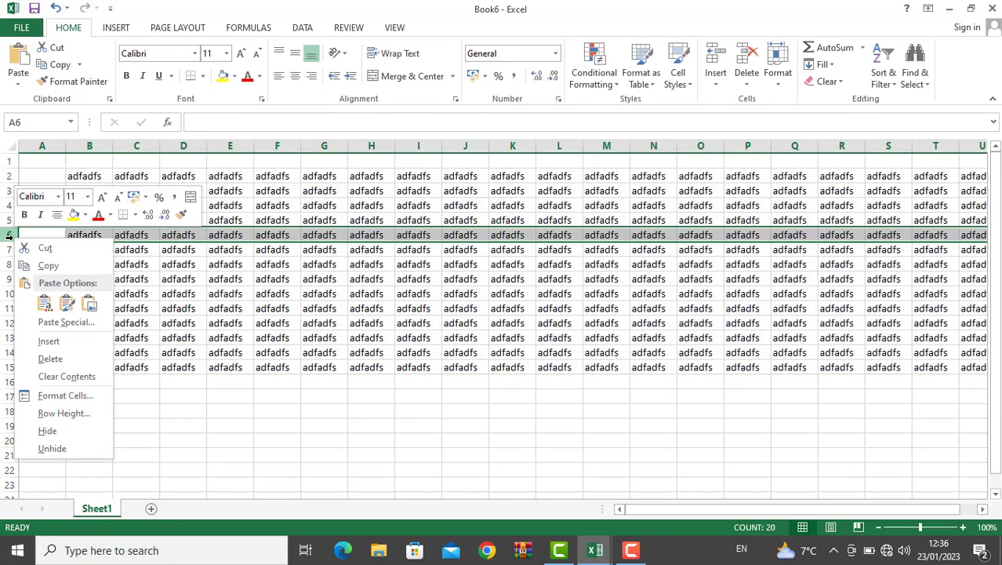
pyautogui.click(71, 432)
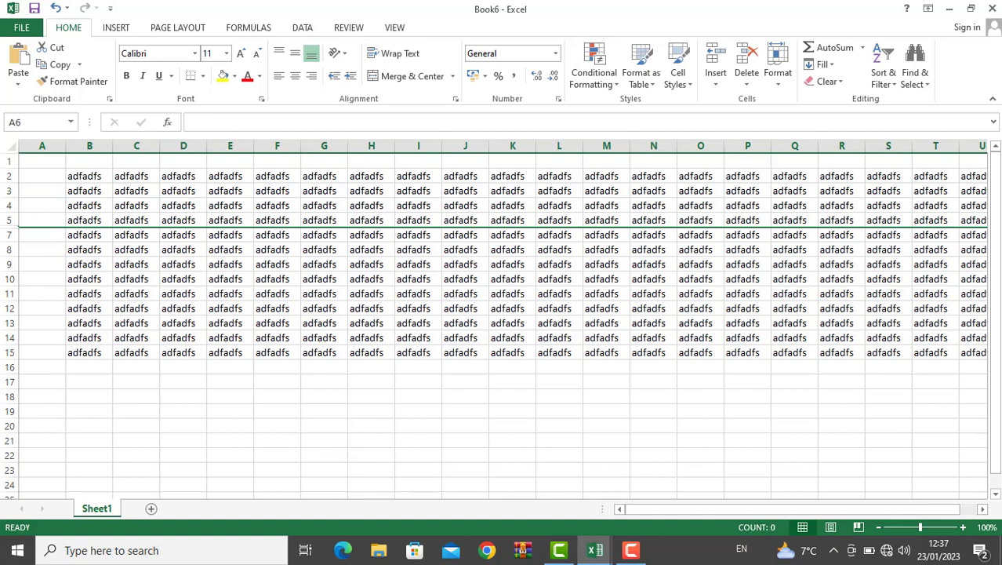
pyautogui.rightClick(8, 279)
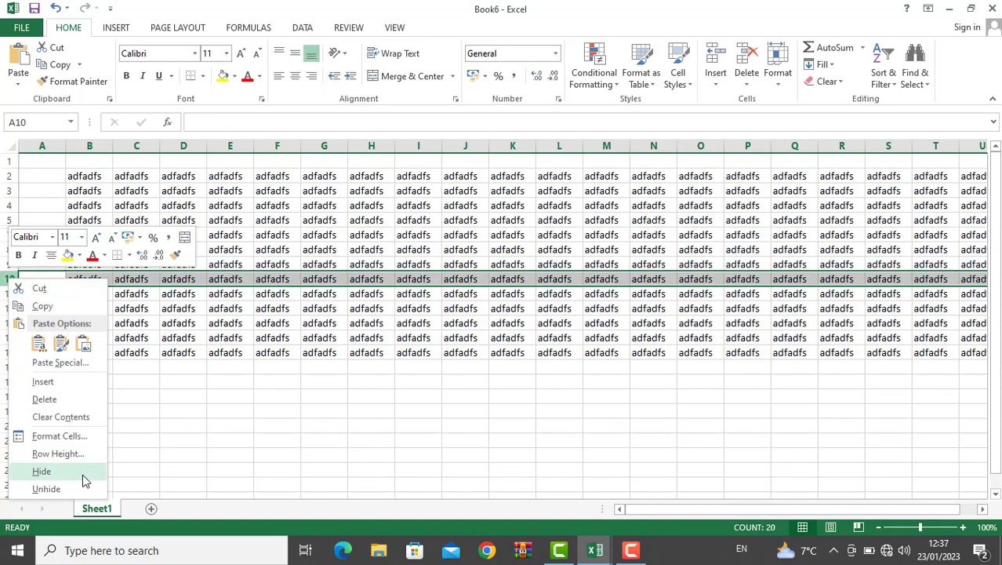
pyautogui.click(78, 471)
# Use Go To Special with Visible cells only, starting from K4, then move the selection to K9.
pyautogui.click(518, 206)
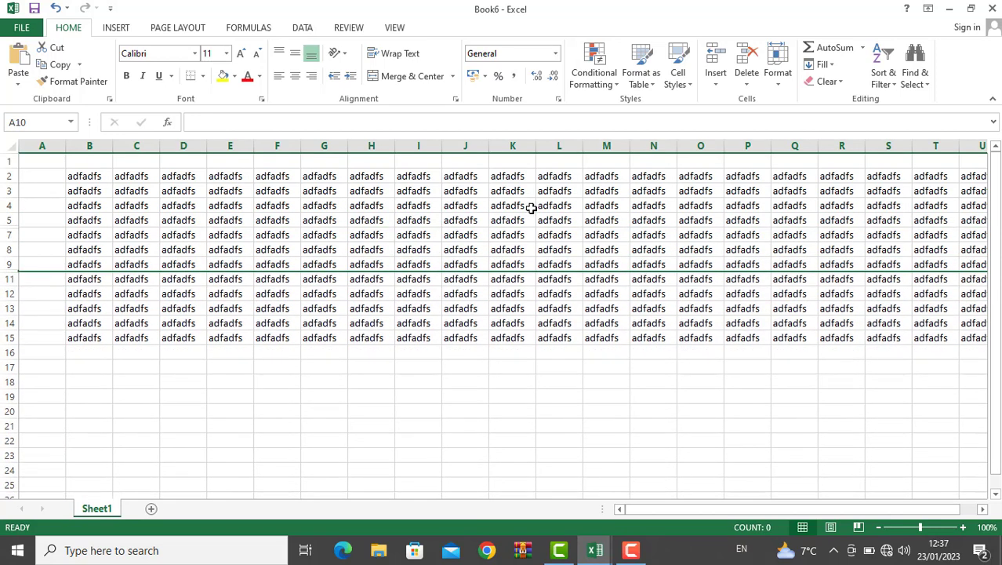
pyautogui.click(915, 78)
pyautogui.click(931, 156)
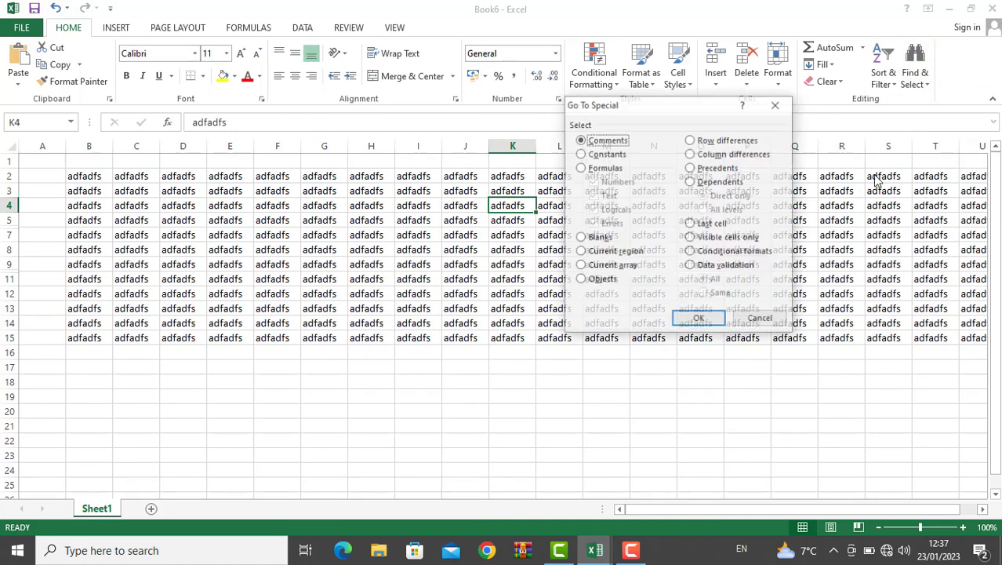
pyautogui.click(711, 239)
pyautogui.click(699, 318)
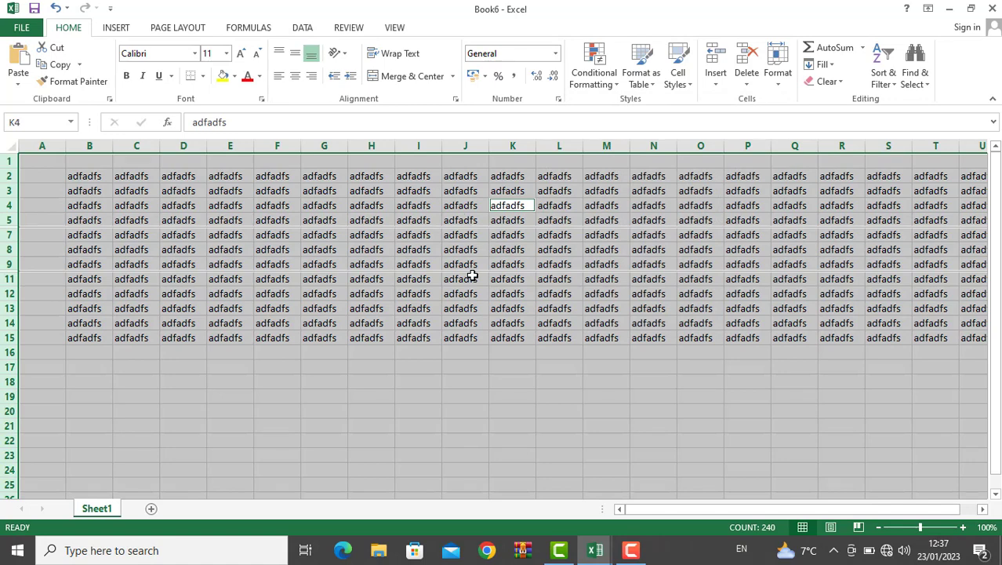
pyautogui.click(506, 269)
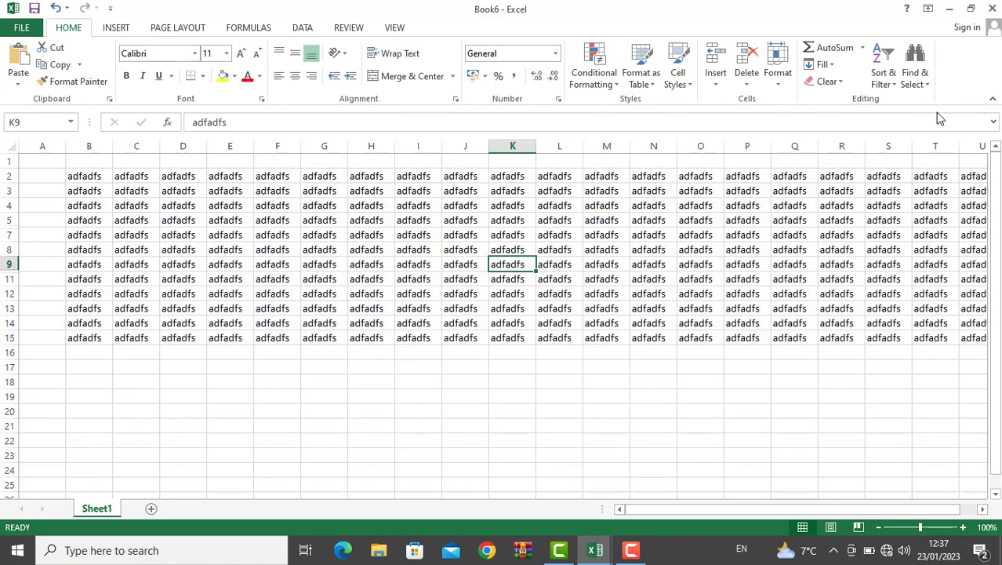
# Review the Conditional formats and Data validation options of Go To Special, the Data Validation command and the remaining Find & Select commands.
pyautogui.click(916, 79)
pyautogui.click(914, 152)
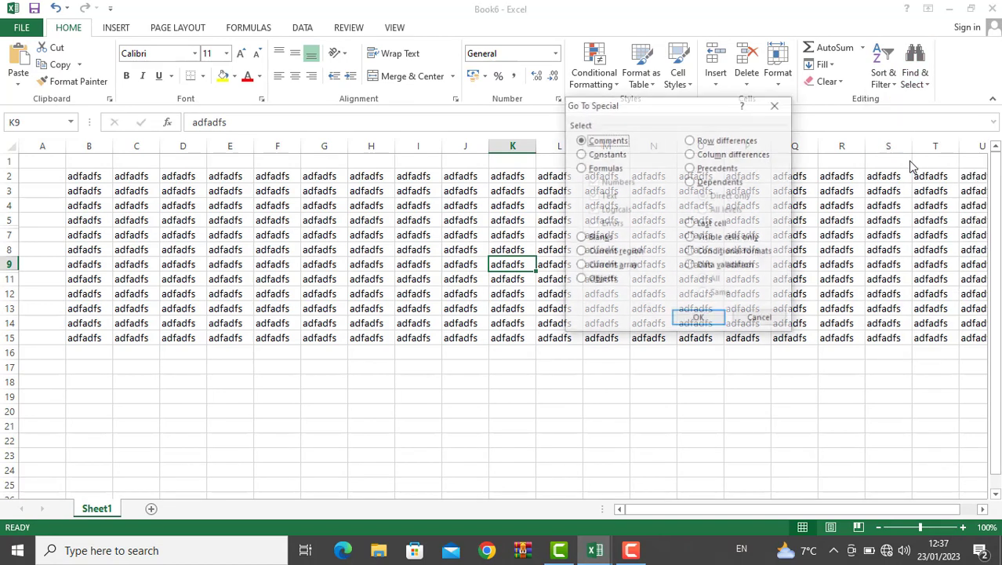
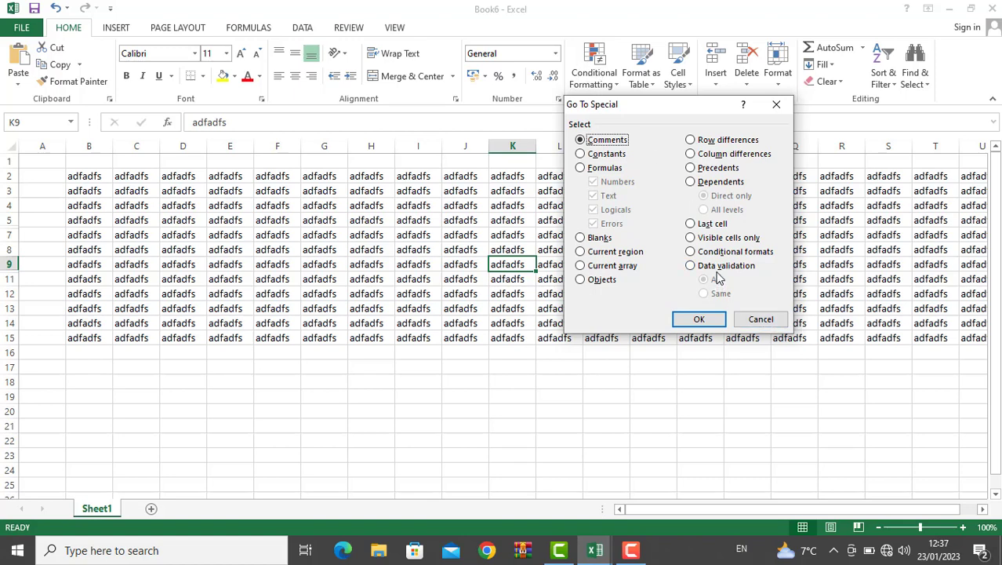
pyautogui.press('Escape')
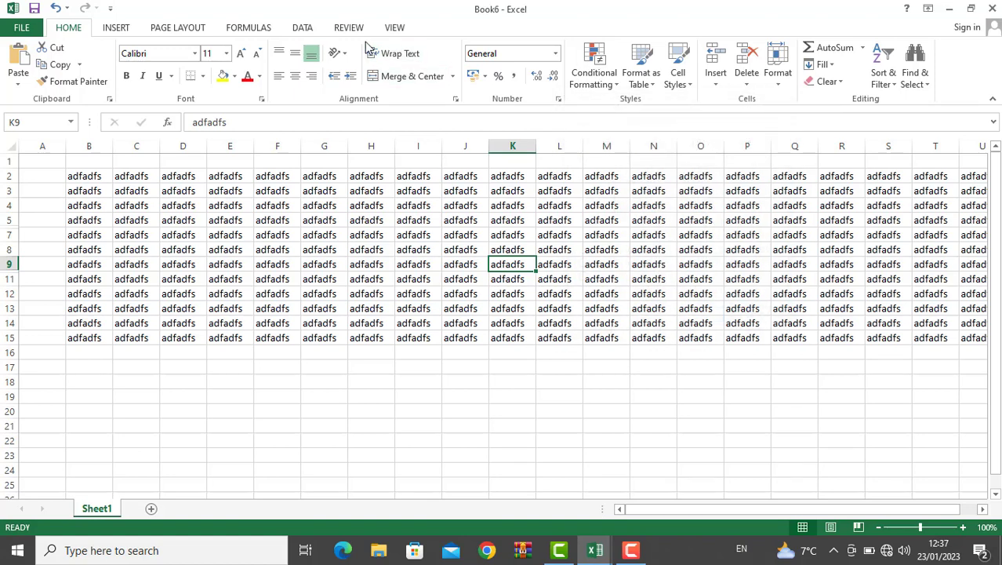
pyautogui.click(305, 28)
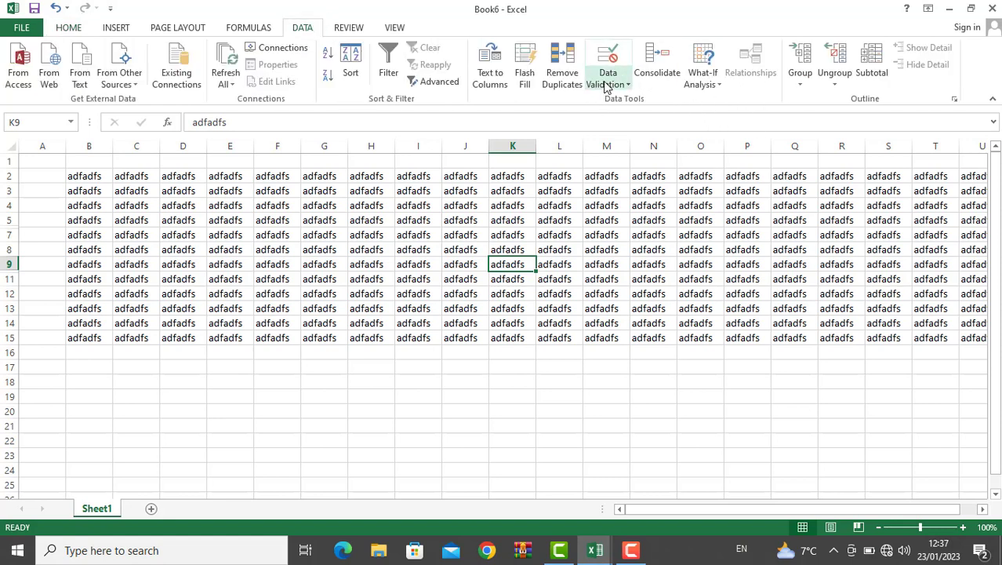
pyautogui.click(416, 250)
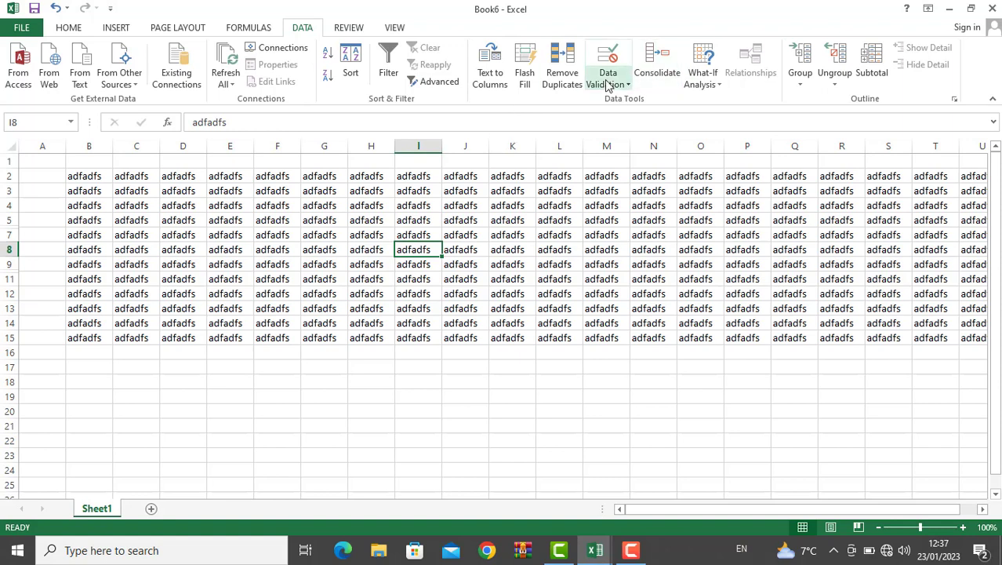
pyautogui.click(72, 28)
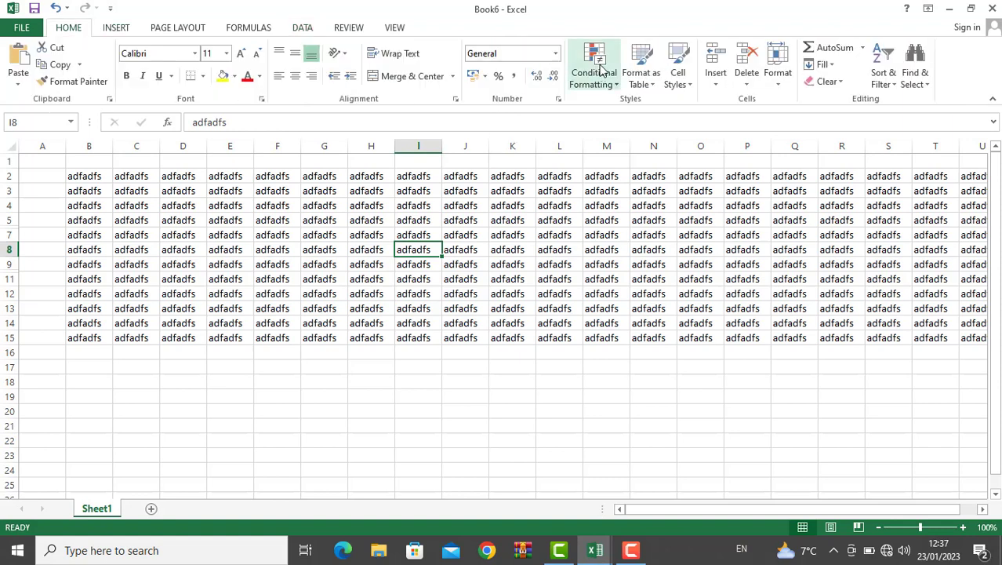
pyautogui.click(927, 85)
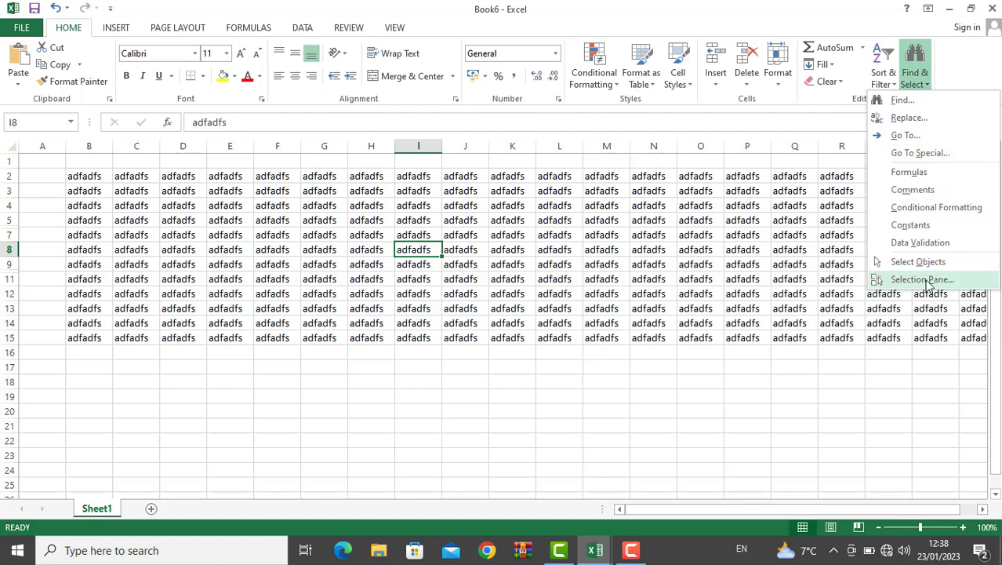
pyautogui.click(626, 318)
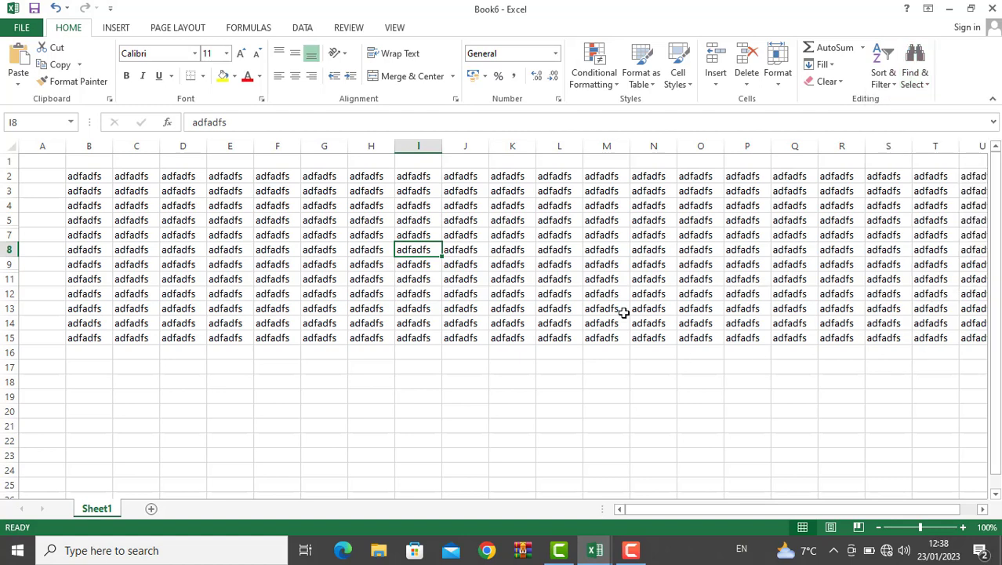
# Draw a Down Ribbon shape about 21 cm wide and 2.4 cm high below the data, around rows 19 to 23, and select cell O13.
pyautogui.click(117, 28)
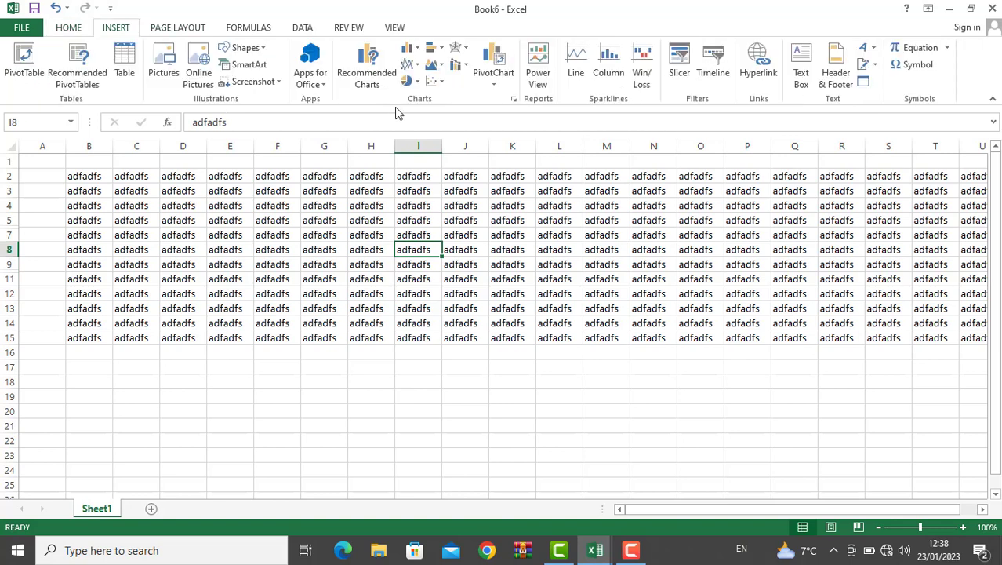
pyautogui.click(246, 48)
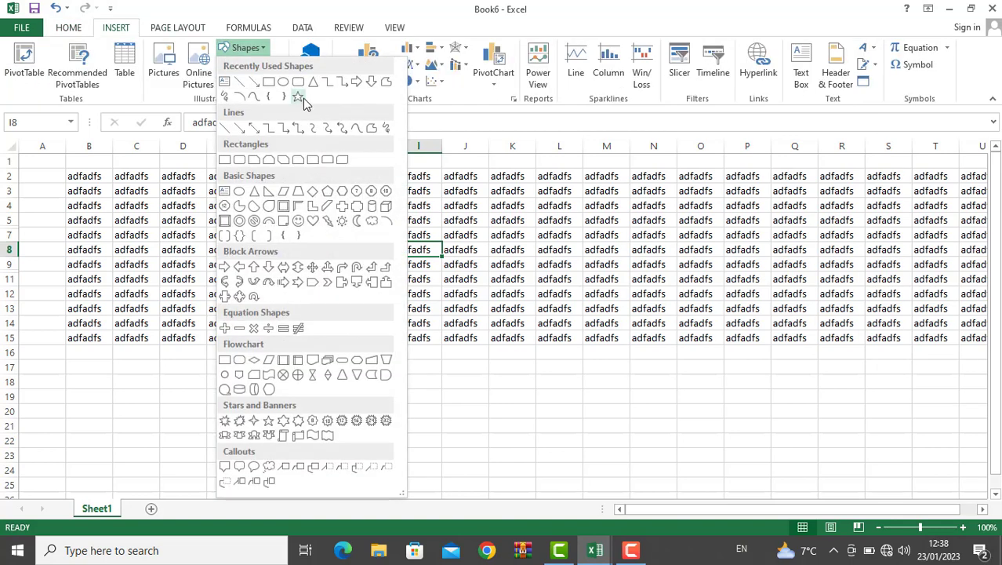
pyautogui.click(239, 434)
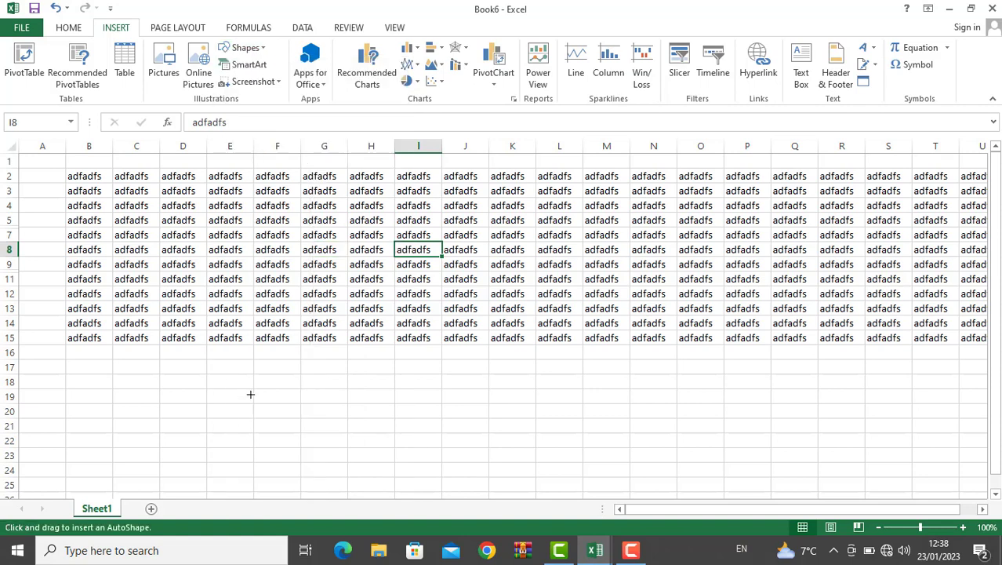
pyautogui.moveTo(250, 394); pyautogui.dragTo(839, 460)
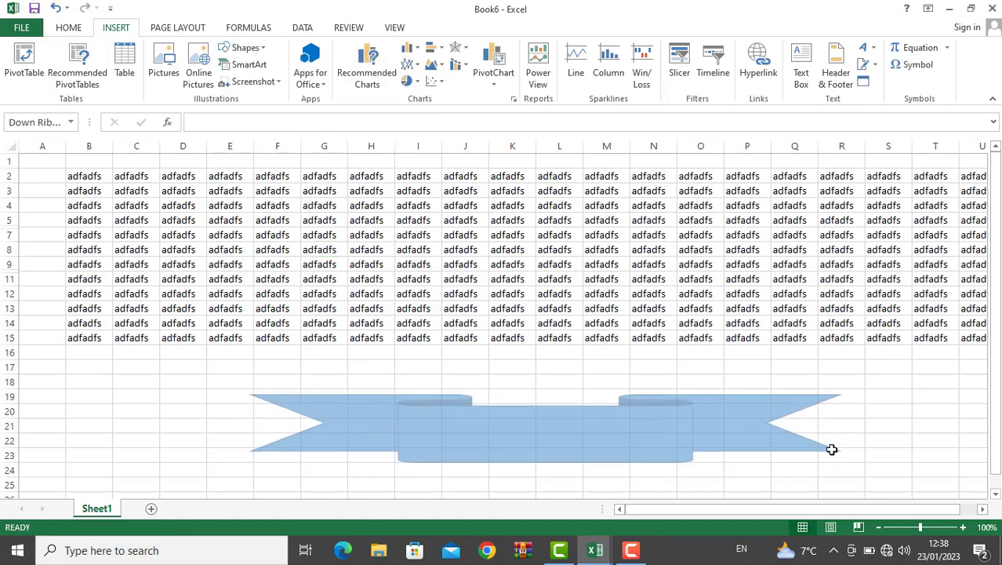
pyautogui.click(703, 307)
# Hide all objects on the sheet through the Selection Pane, then close the pane.
pyautogui.click(622, 425)
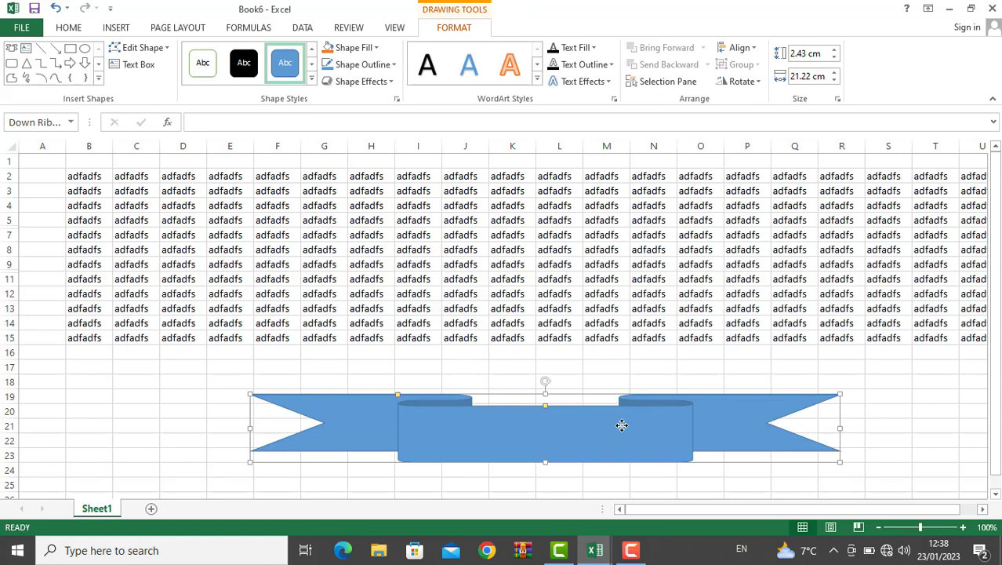
pyautogui.click(70, 29)
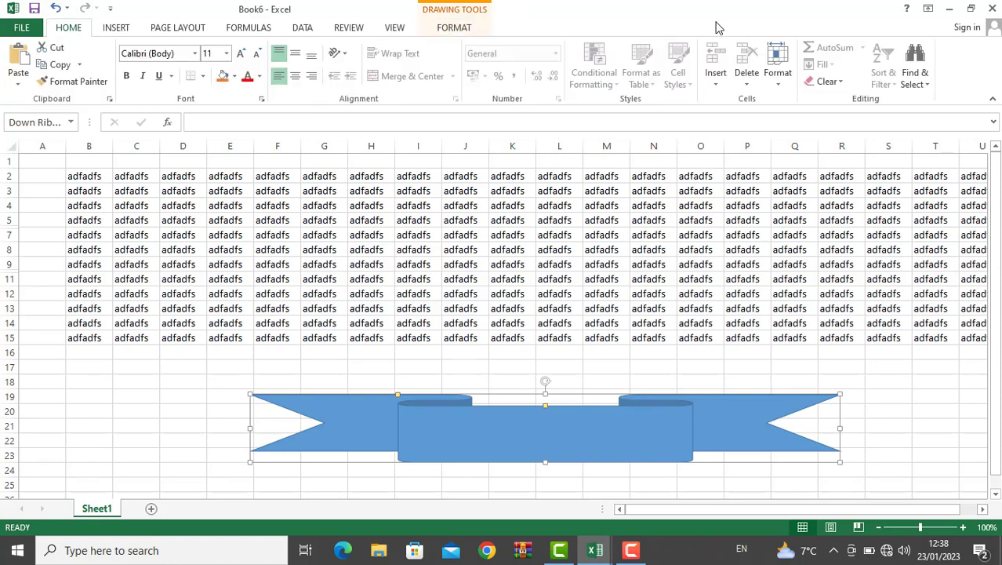
pyautogui.click(915, 76)
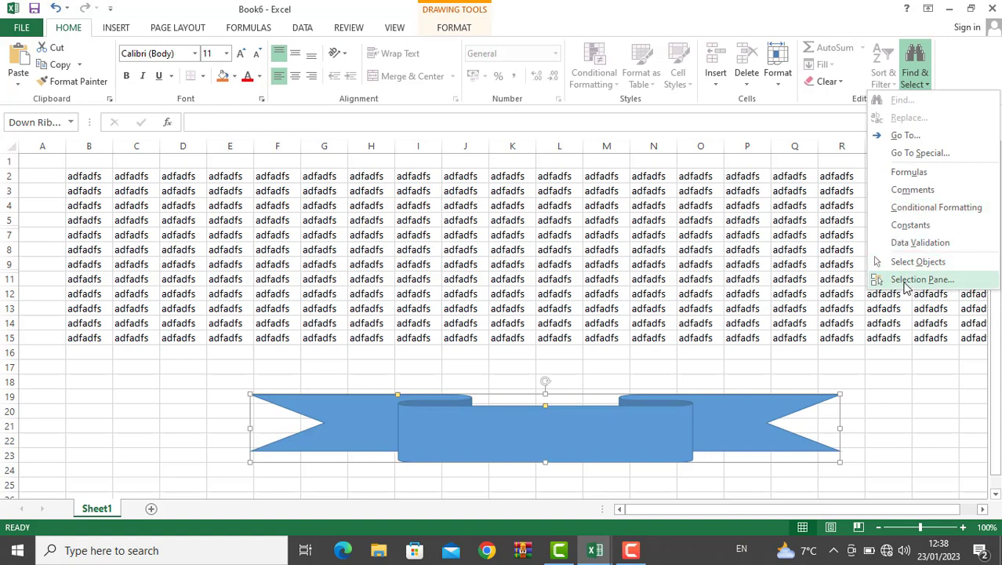
pyautogui.click(906, 284)
pyautogui.click(900, 187)
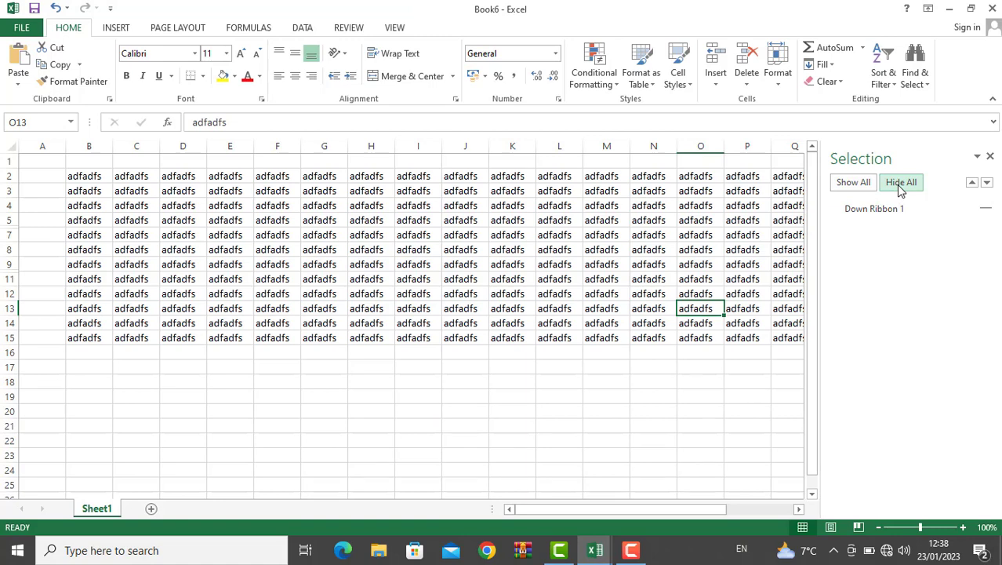
pyautogui.click(990, 156)
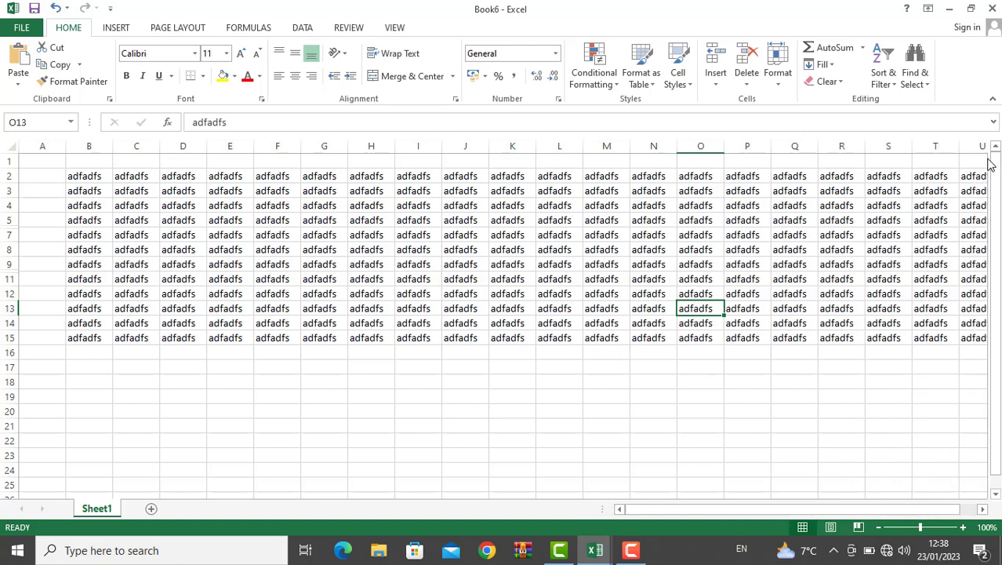
# Show all hidden objects on the sheet again using the Selection Pane and close the pane.
pyautogui.click(928, 90)
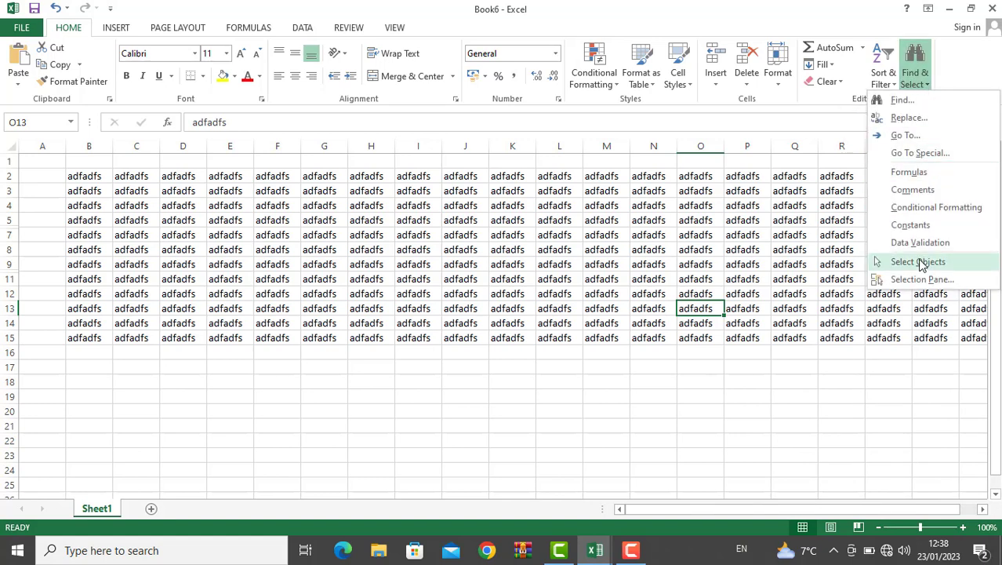
pyautogui.click(920, 280)
pyautogui.click(852, 182)
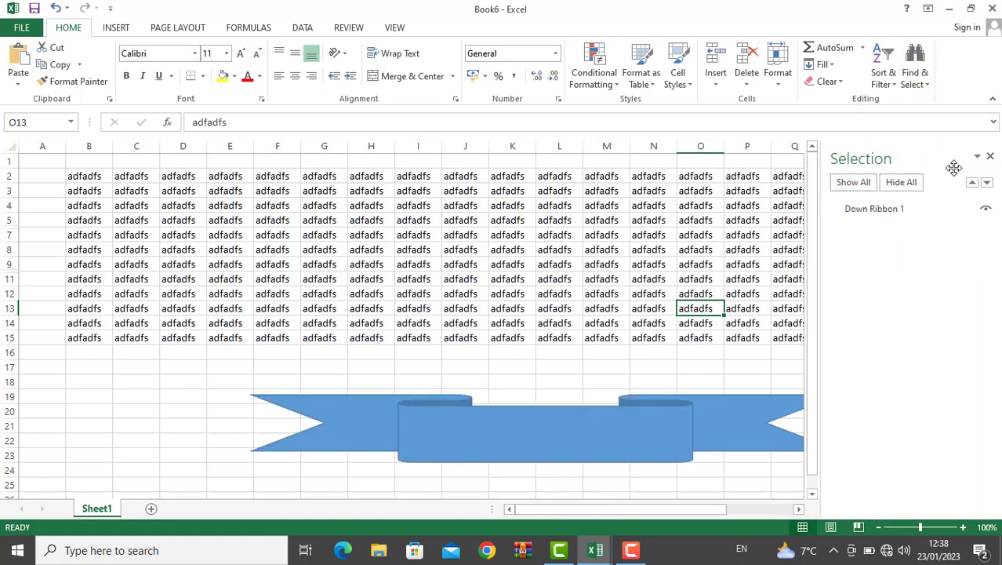
pyautogui.click(990, 156)
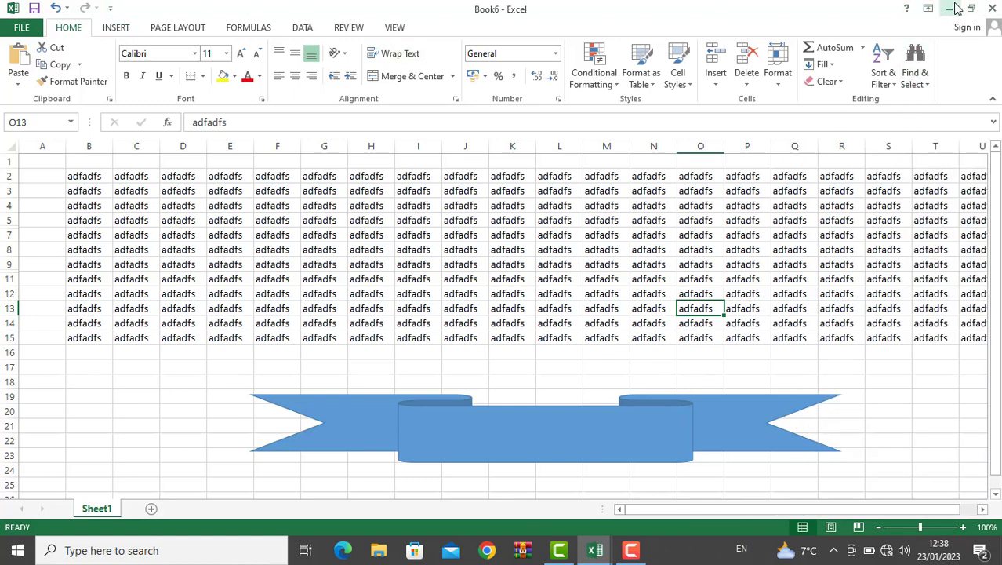
# Put away the Book6 and Book5 workbook windows to reveal the desktop.
pyautogui.click(993, 6)
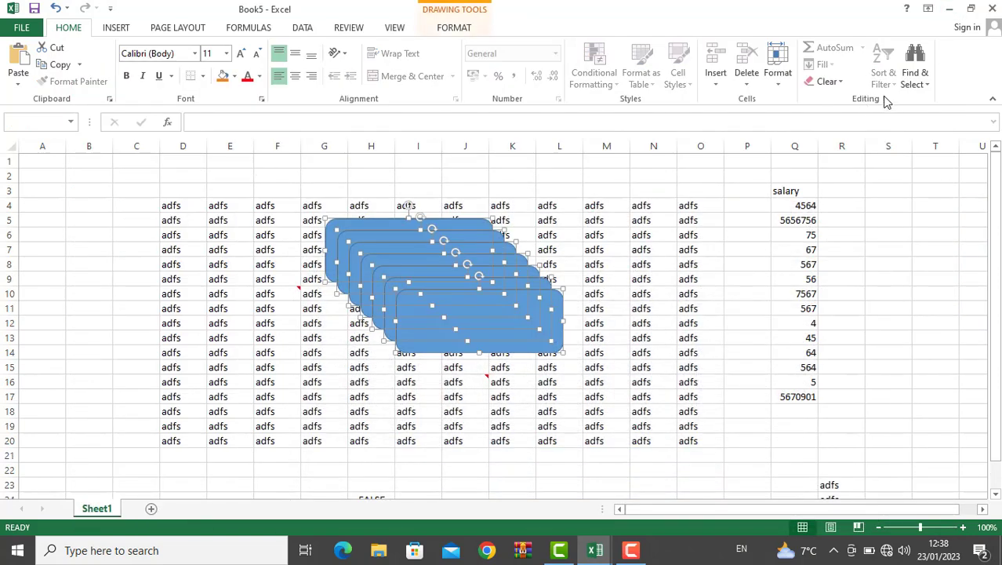
pyautogui.click(949, 8)
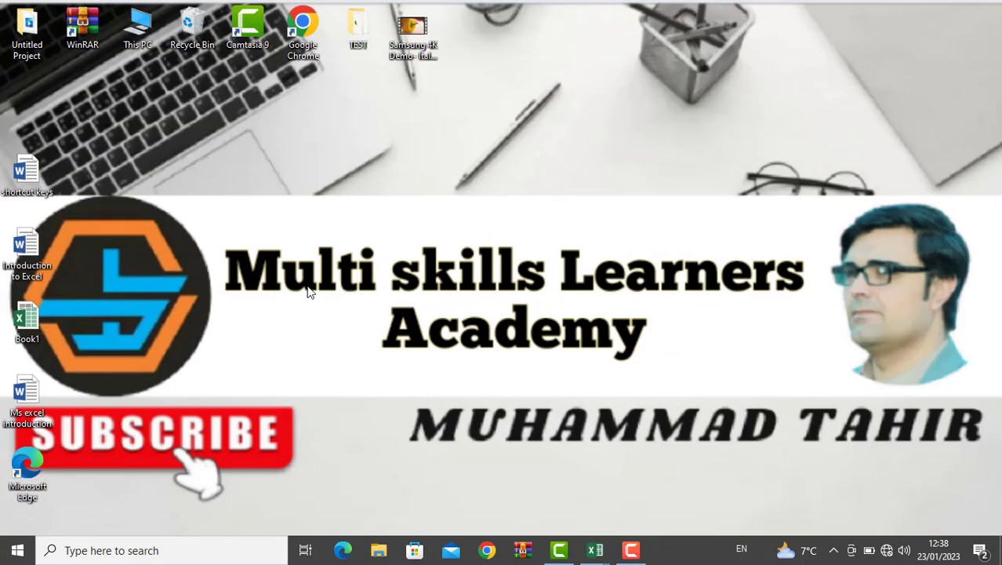